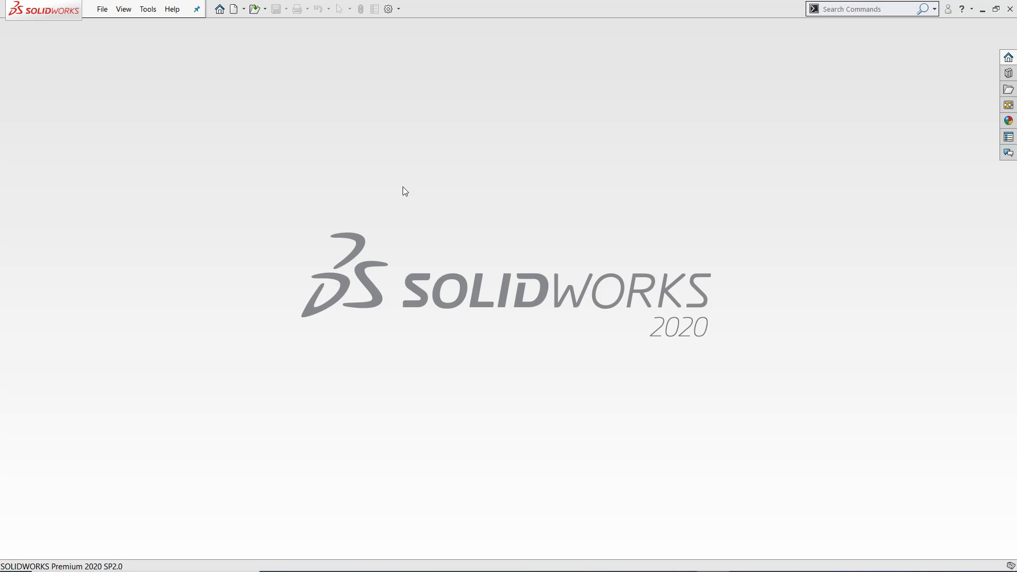
Create a new part document.
{"action": "left_click", "coordinate": [108, 12]}
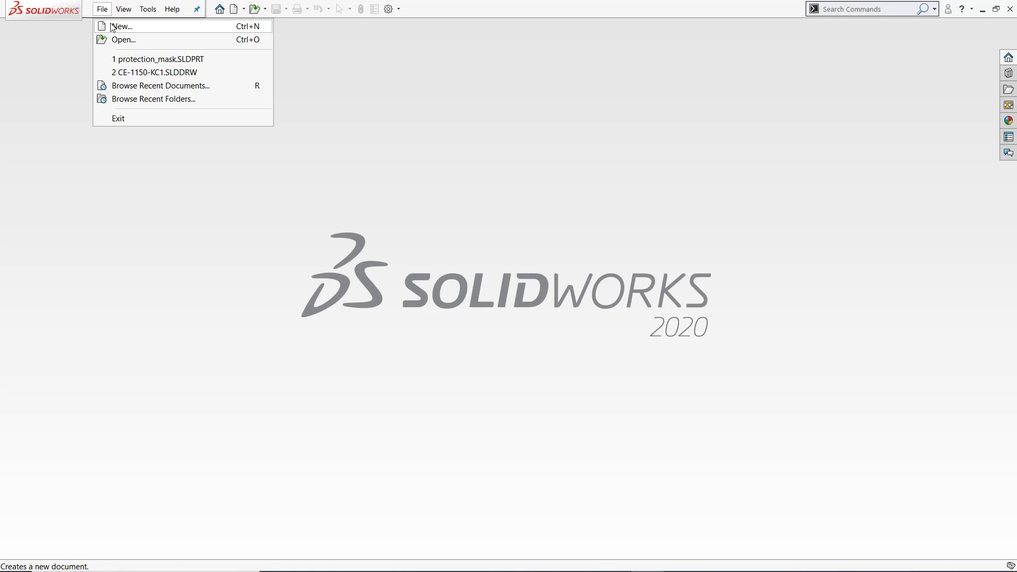
{"action": "left_click", "coordinate": [118, 25]}
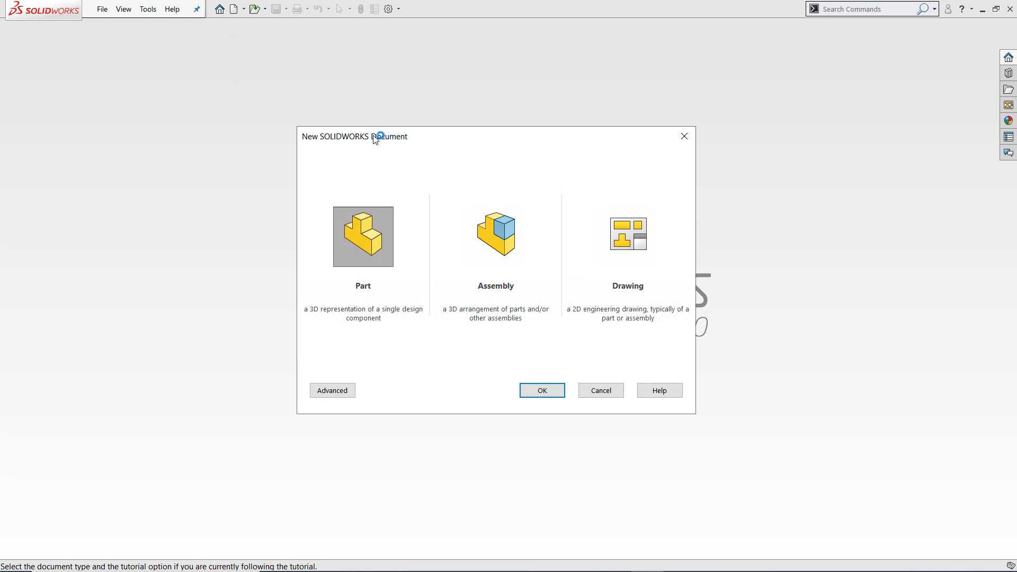
{"action": "left_click", "coordinate": [384, 244]}
{"action": "left_click", "coordinate": [533, 397]}
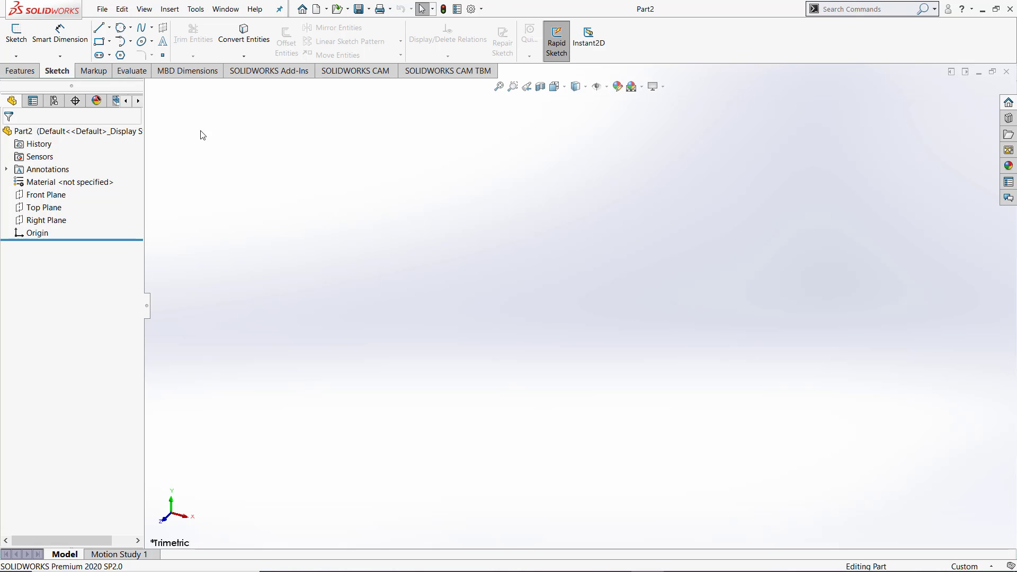
Sketch a straight horizontal slot on the Top Plane, about 196 mm between arc centres and about 42 mm wide, around the origin.
{"action": "left_click", "coordinate": [16, 35]}
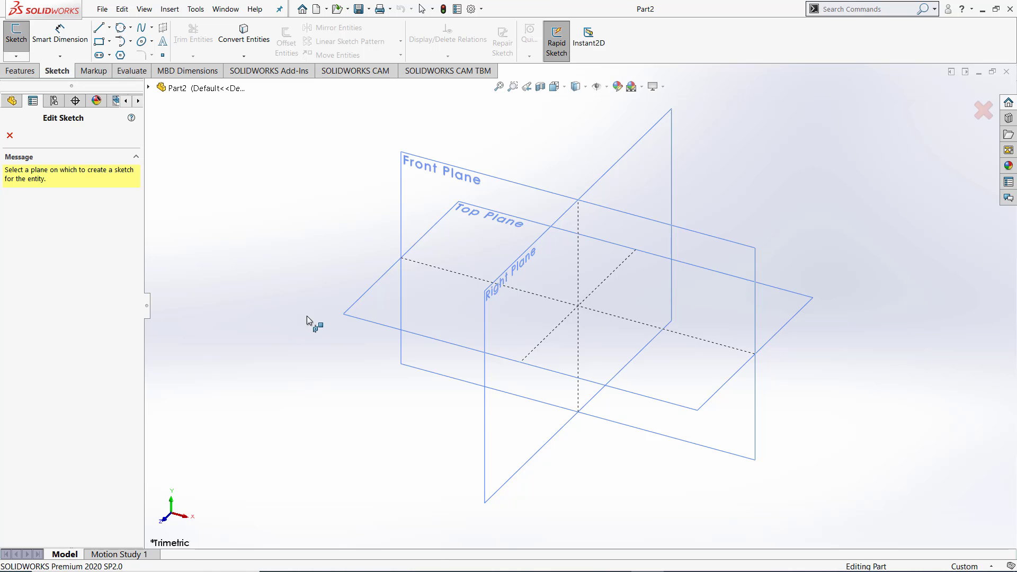
{"action": "left_click", "coordinate": [371, 303]}
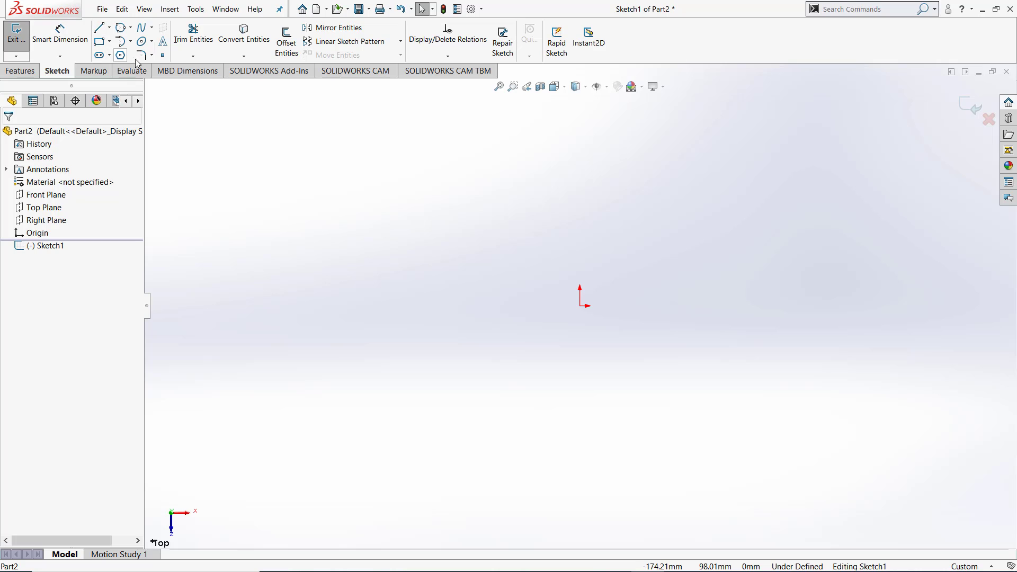
{"action": "left_click", "coordinate": [100, 59]}
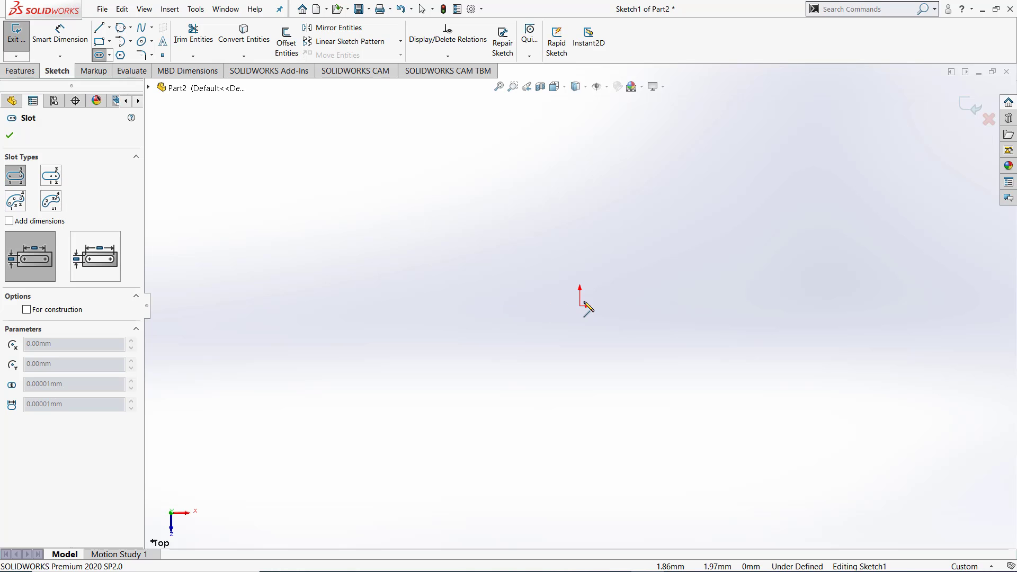
{"action": "left_click", "coordinate": [401, 306]}
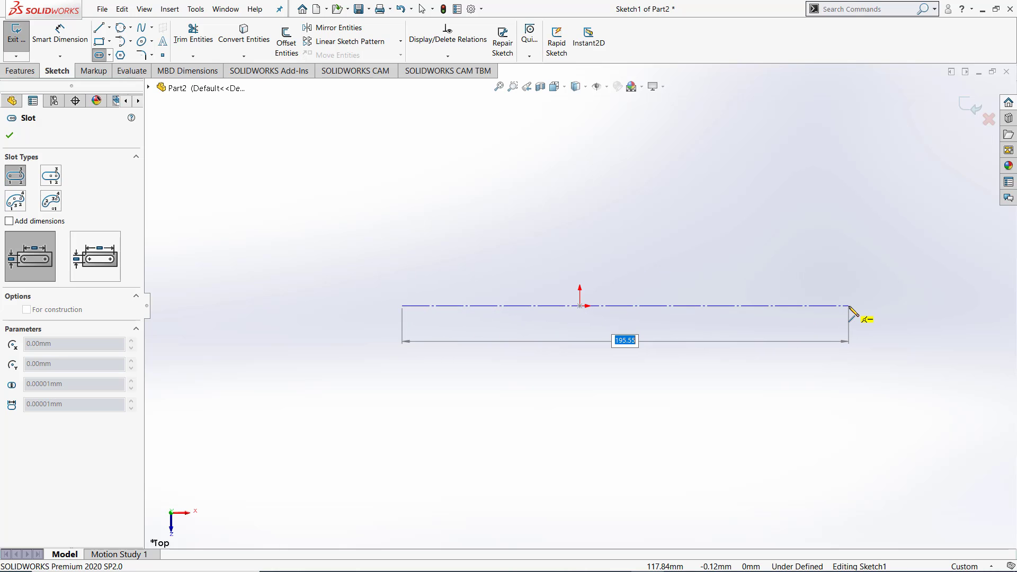
{"action": "left_click", "coordinate": [849, 307]}
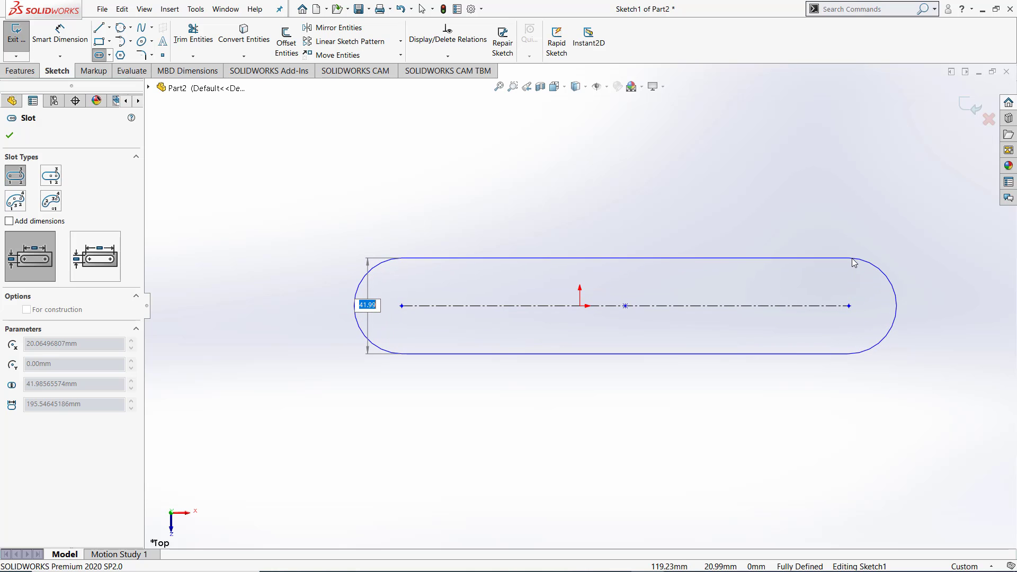
{"action": "left_click", "coordinate": [853, 264]}
{"action": "key", "text": "Escape"}
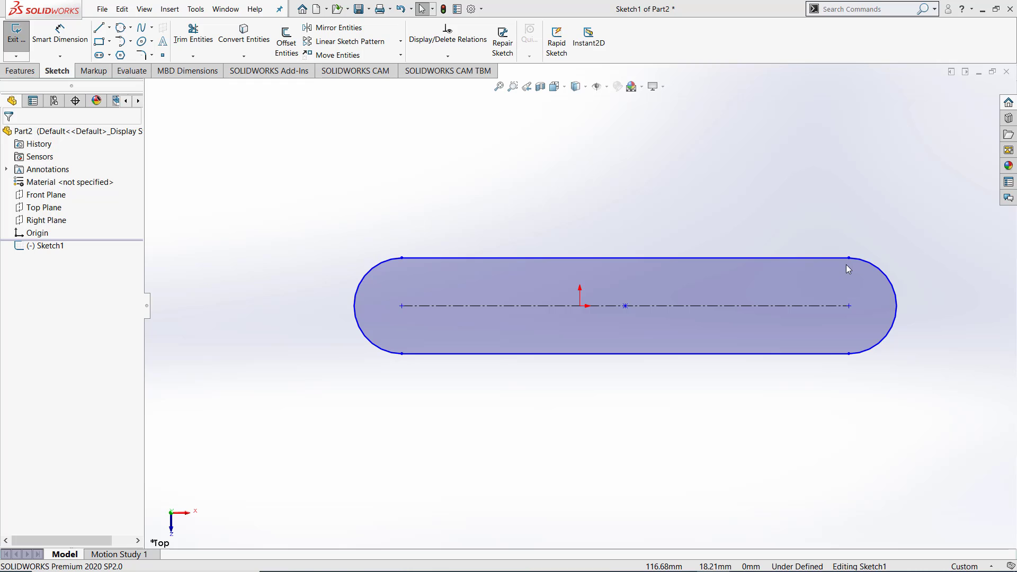
Make the slot's centre point coincident with the origin.
{"action": "left_click", "coordinate": [581, 307]}
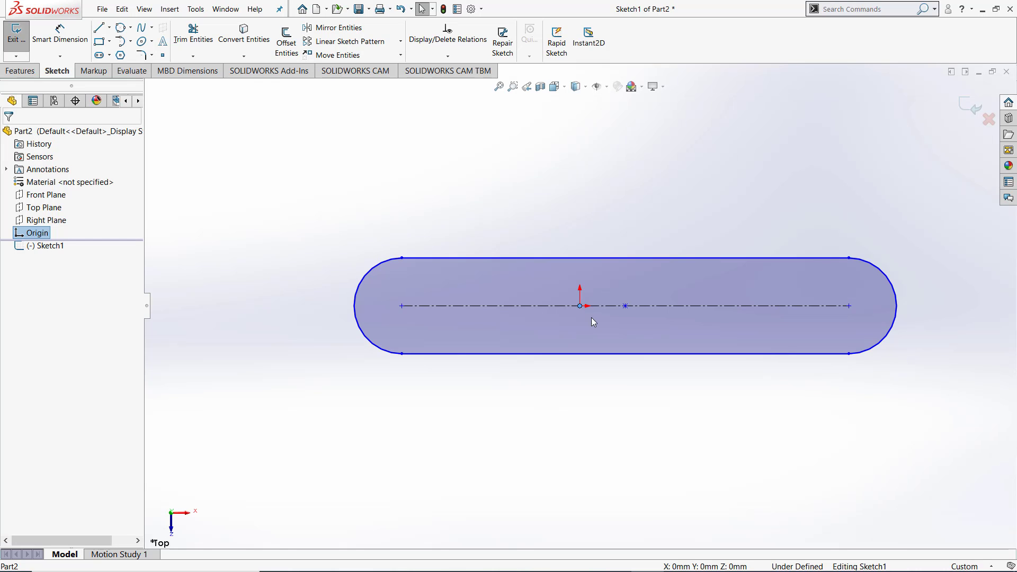
{"action": "left_click", "coordinate": [626, 306]}
{"action": "left_click", "coordinate": [626, 306], "text": "ctrl"}
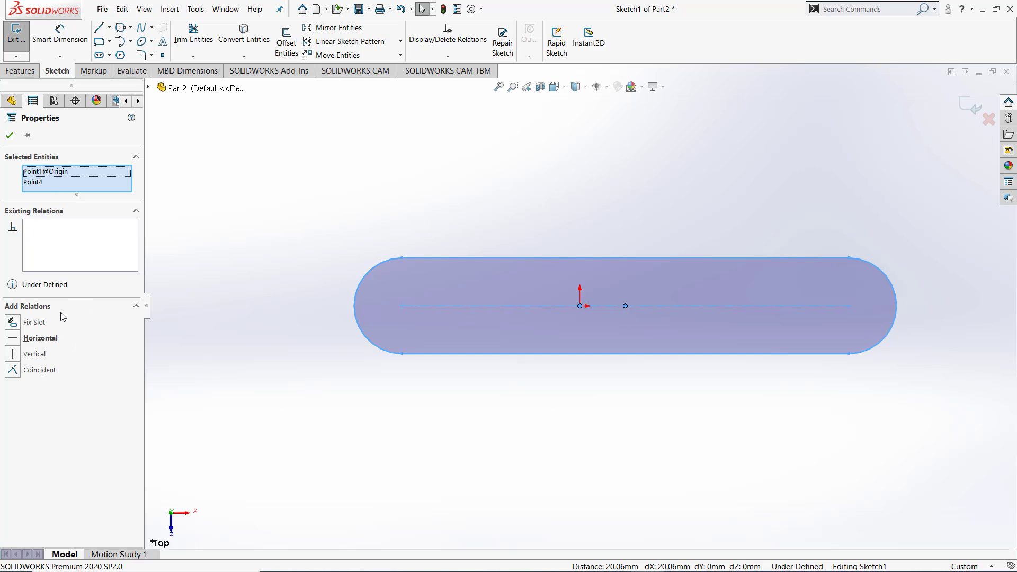
{"action": "left_click", "coordinate": [15, 371]}
{"action": "left_click", "coordinate": [396, 392]}
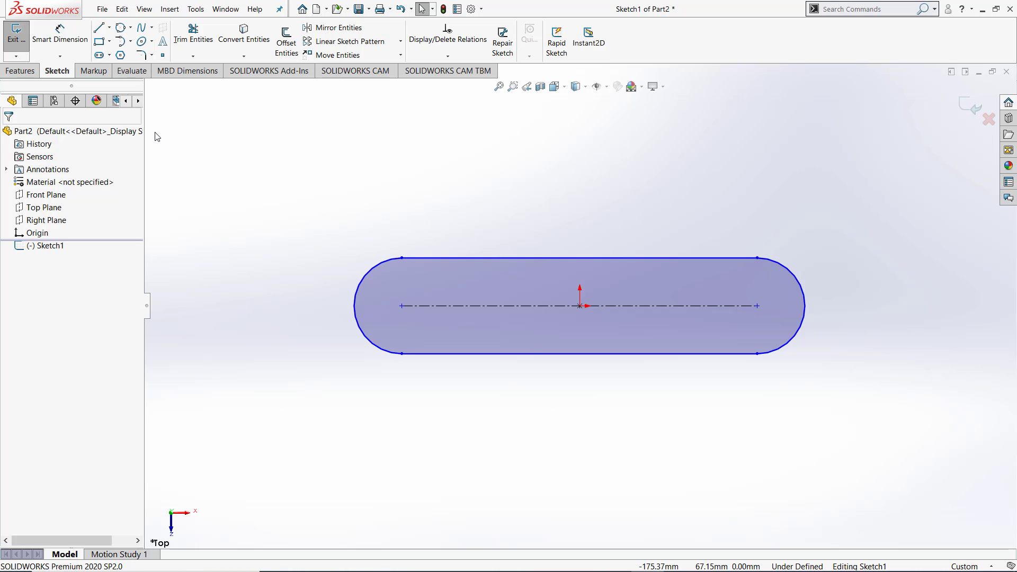
Dimension the slot's upper straight edge to 150 mm.
{"action": "left_click", "coordinate": [65, 41]}
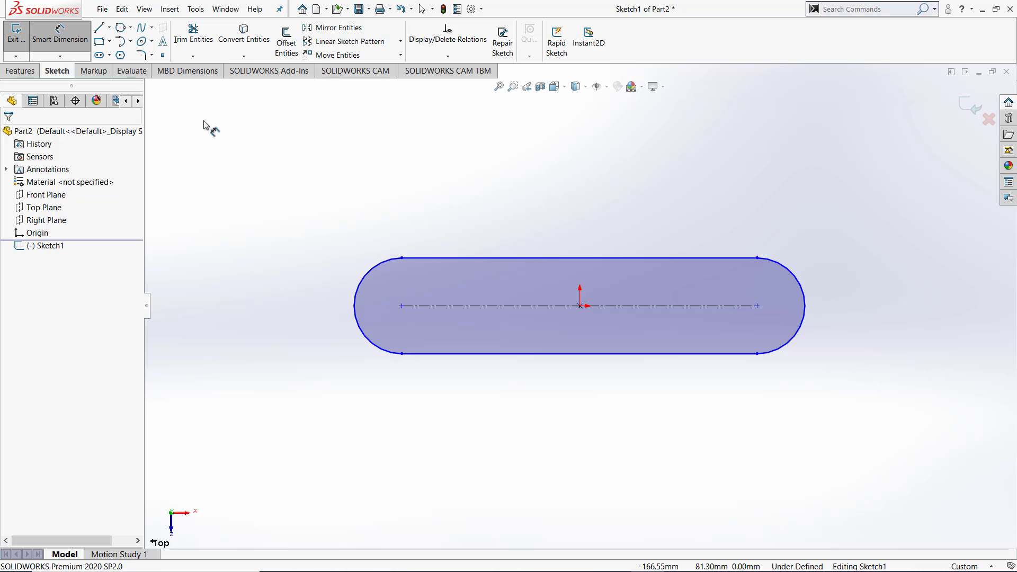
{"action": "left_click", "coordinate": [533, 258]}
{"action": "left_click", "coordinate": [547, 209]}
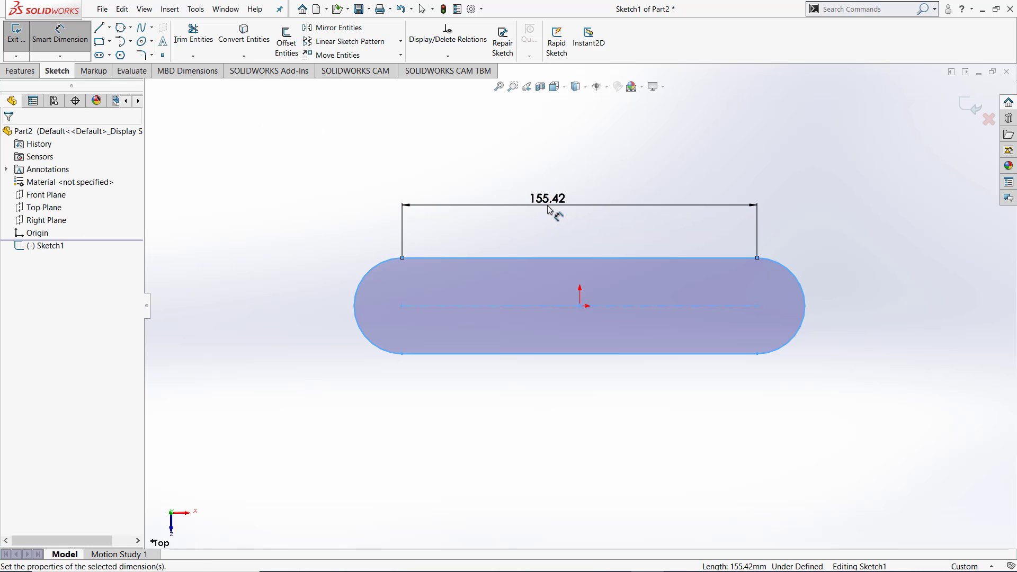
{"action": "type", "text": "150"}
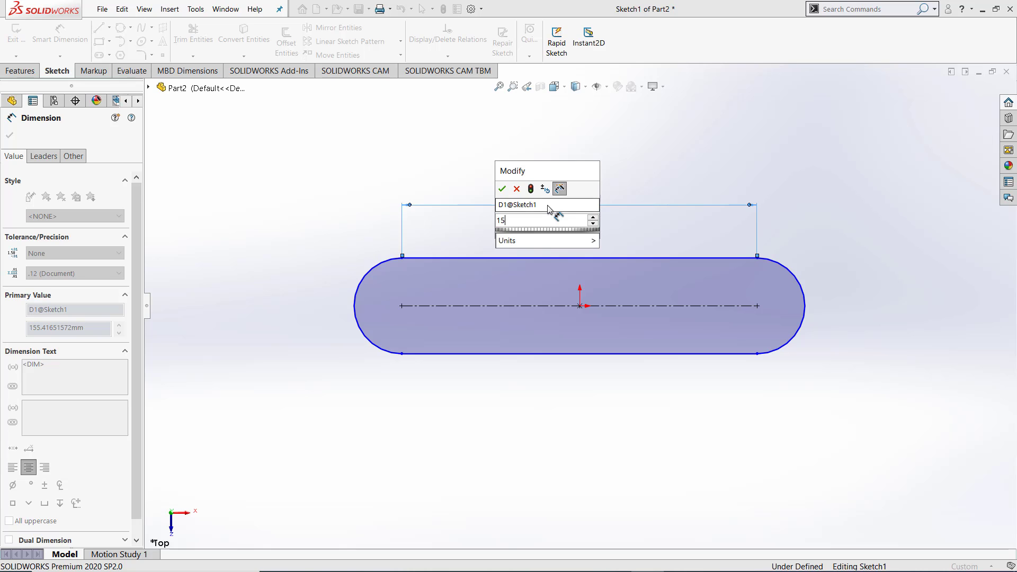
{"action": "key", "text": "Return"}
{"action": "left_click", "coordinate": [498, 154]}
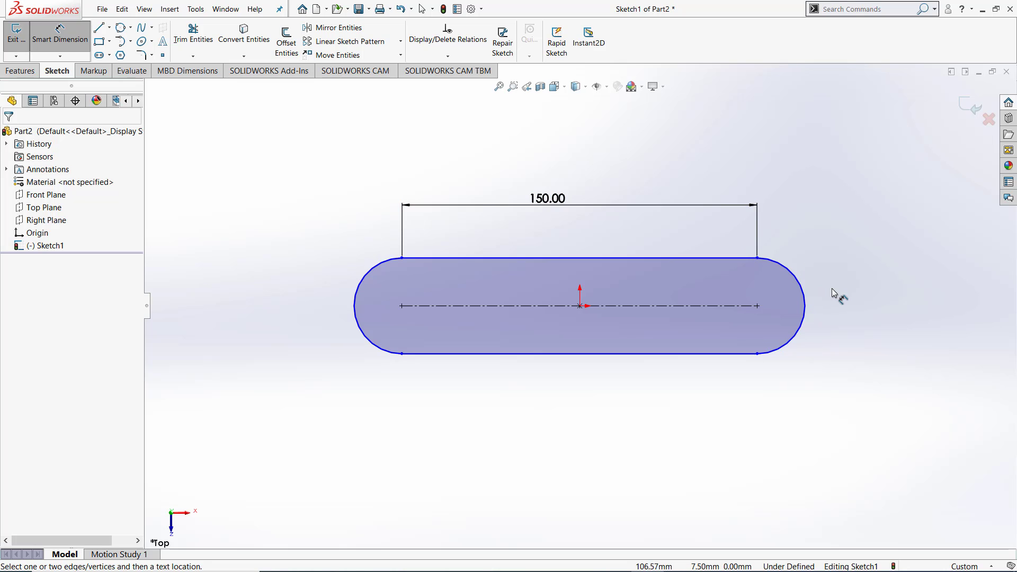
Dimension the radius of the slot's right end arc to 25 mm.
{"action": "left_click", "coordinate": [801, 278]}
{"action": "left_click", "coordinate": [841, 245]}
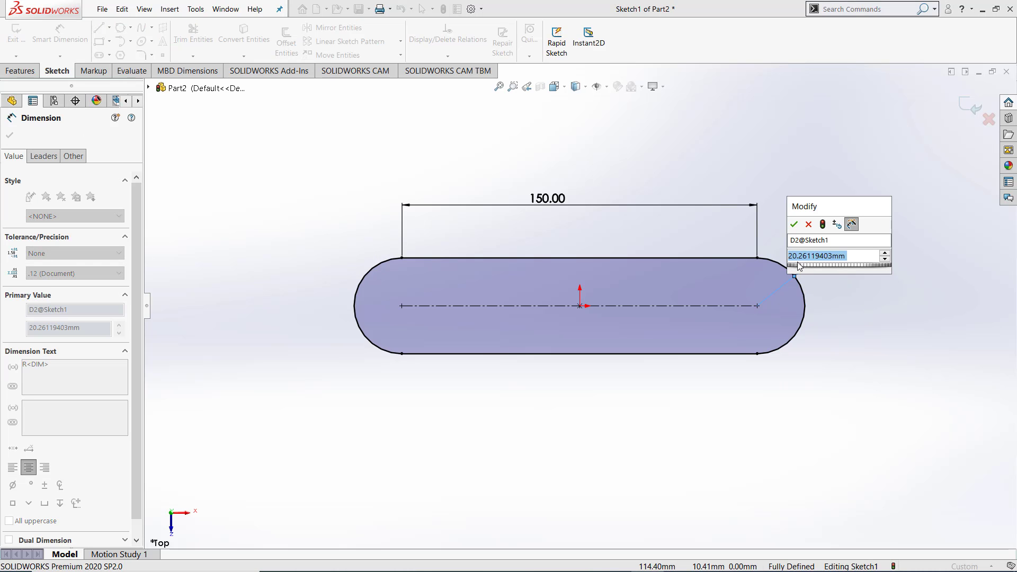
{"action": "type", "text": "25"}
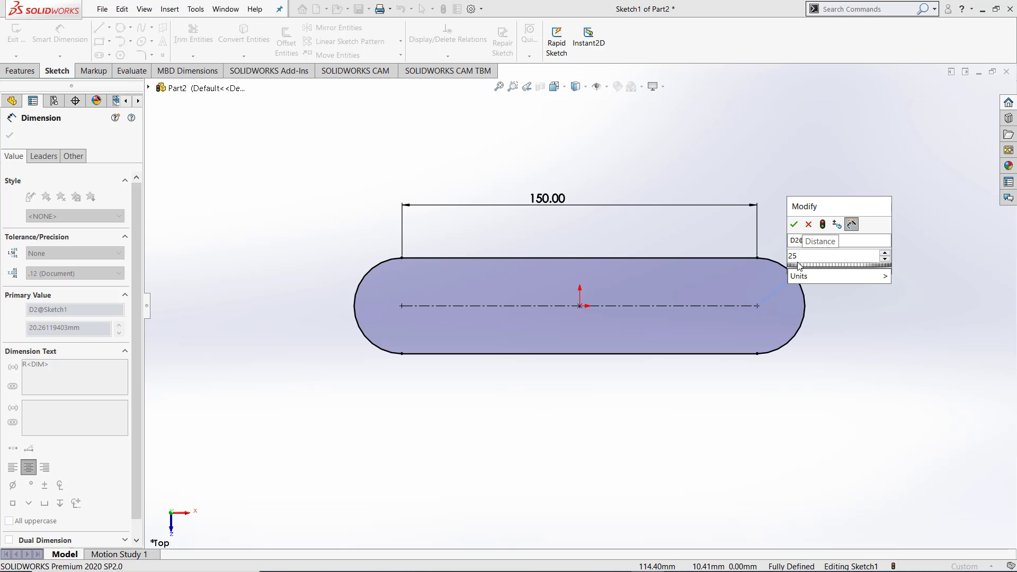
{"action": "key", "text": "Return"}
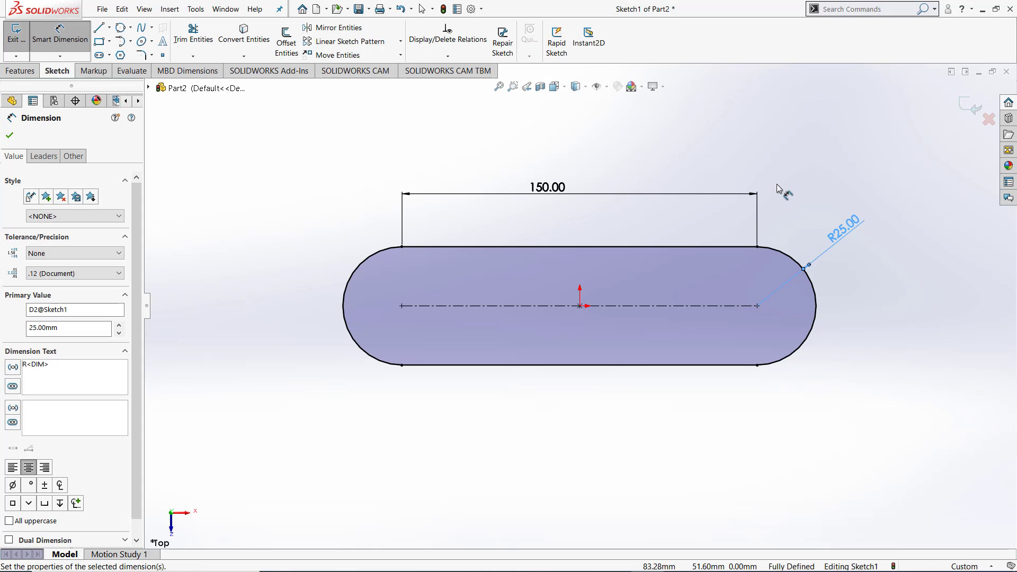
{"action": "left_click", "coordinate": [779, 188]}
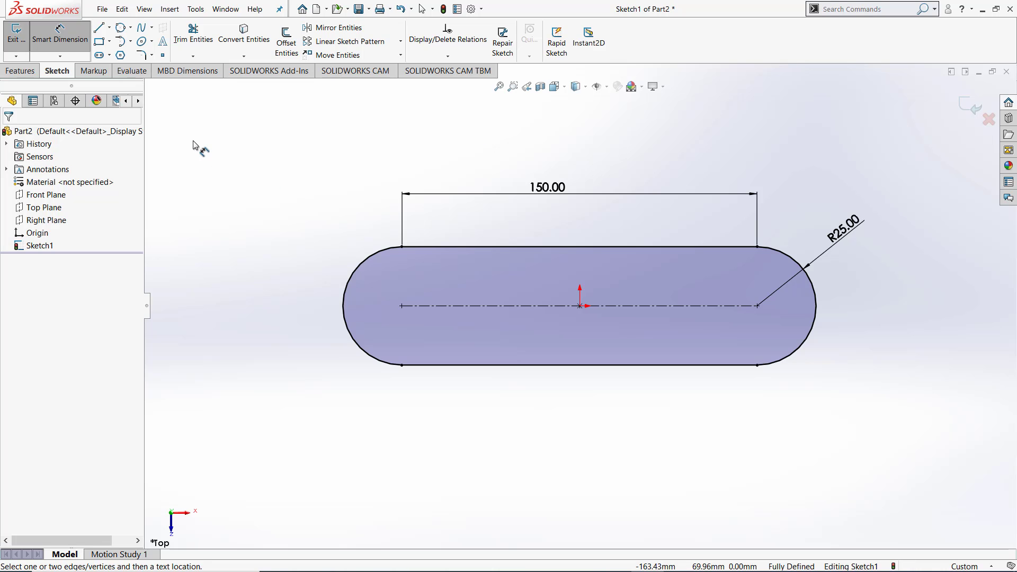
{"action": "key", "text": "Escape"}
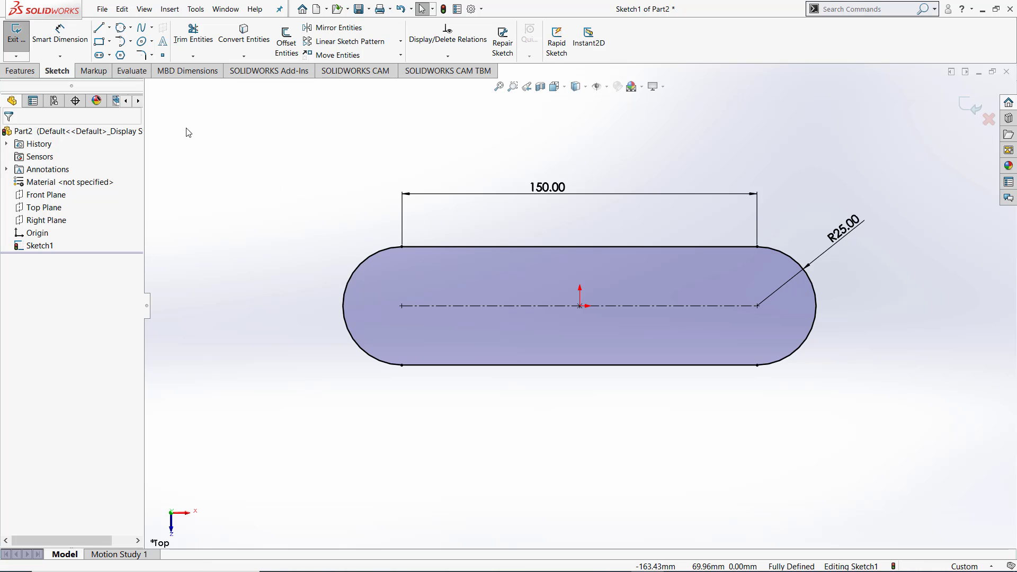
Place sketch points at the midpoints of the slot's left and right end arcs.
{"action": "left_click", "coordinate": [163, 56]}
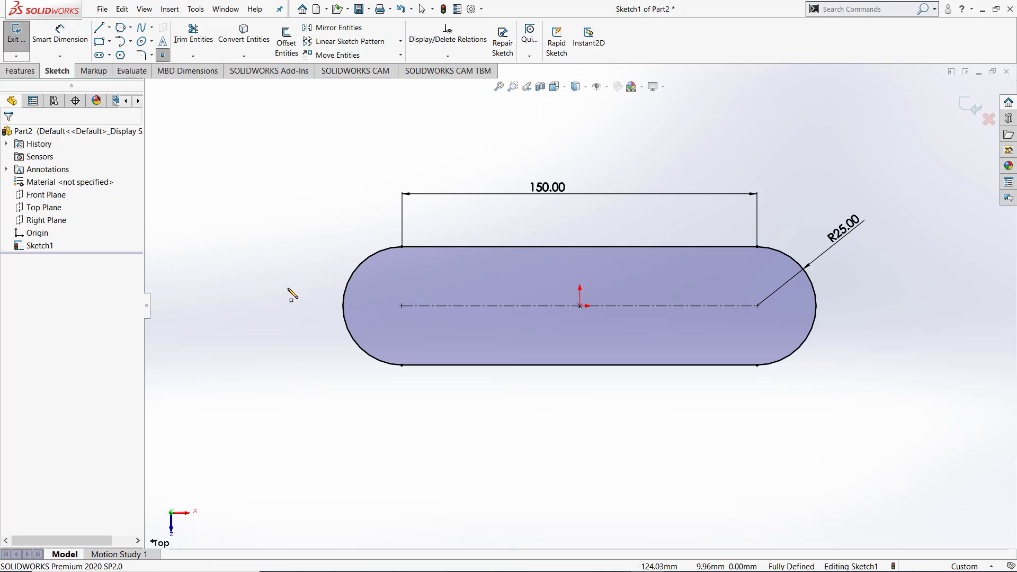
{"action": "left_click", "coordinate": [341, 306]}
{"action": "left_click", "coordinate": [815, 310]}
{"action": "key", "text": "Escape"}
{"action": "right_click_drag", "start_coordinate": [818, 387], "coordinate": [816, 313]}
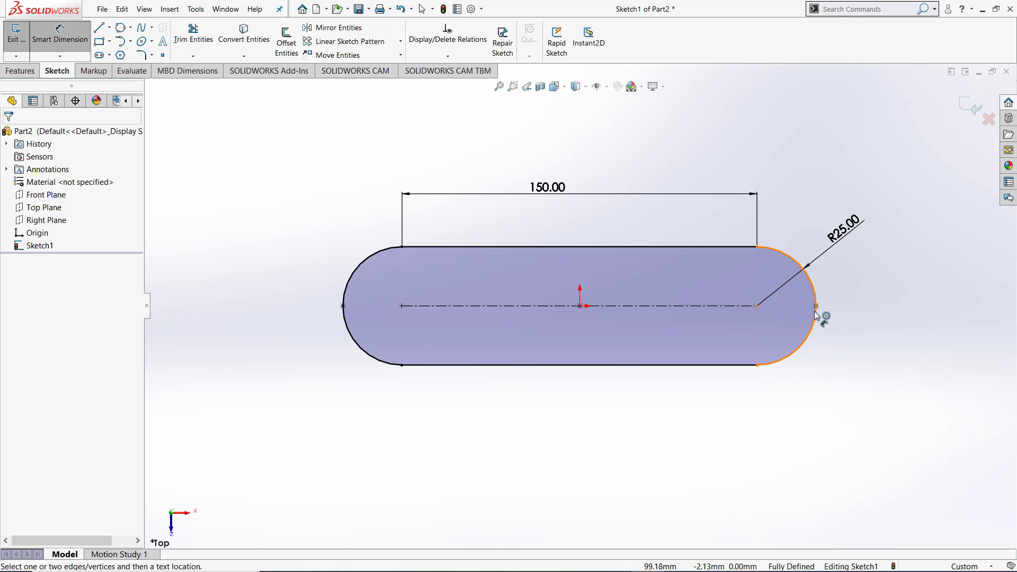
{"action": "left_click", "coordinate": [816, 306]}
{"action": "left_click", "coordinate": [343, 306]}
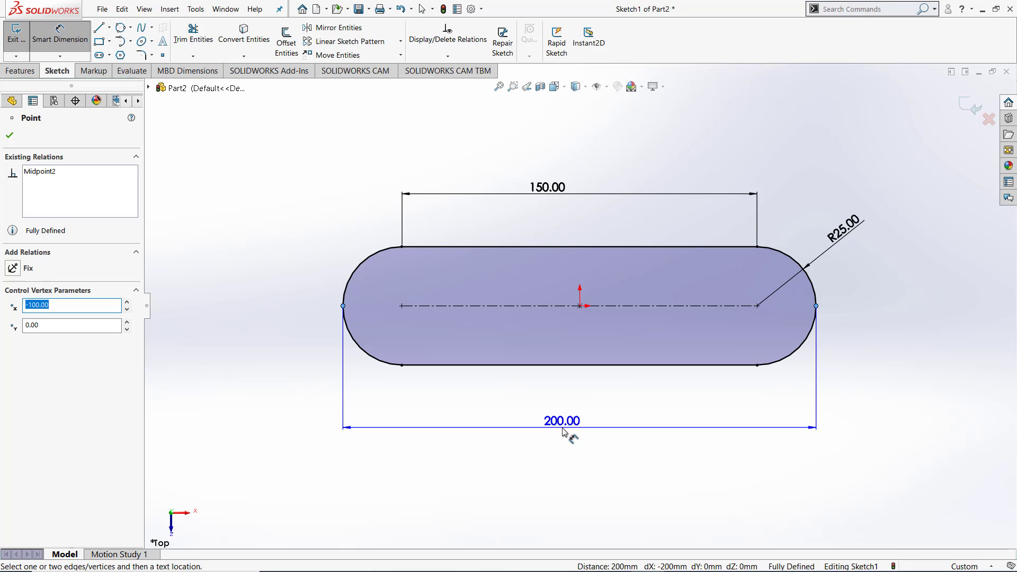
{"action": "key", "text": "Escape"}
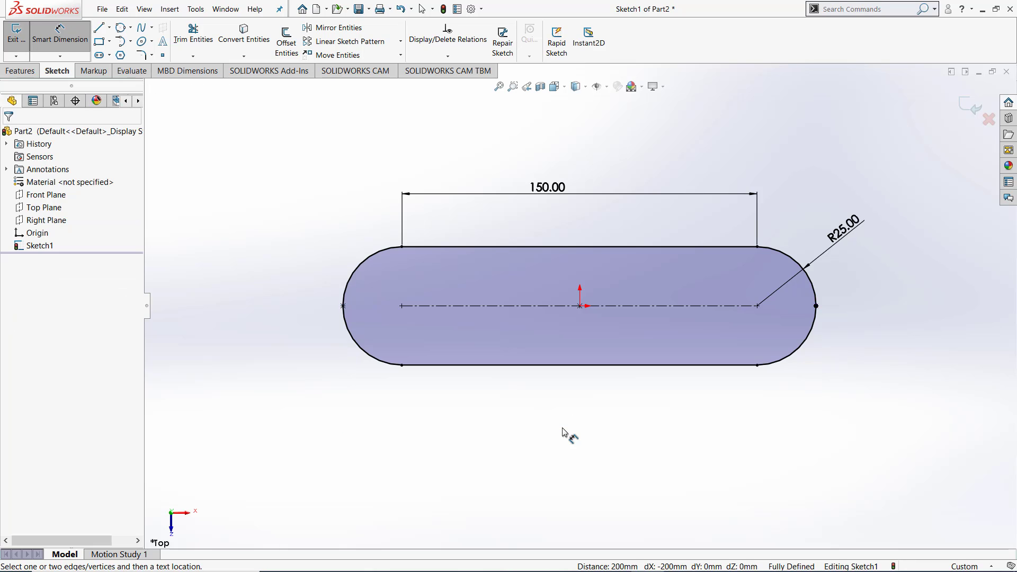
{"action": "key", "text": "Escape"}
Delete the slot's straight-edge length dimension and its end-arc radius dimension.
{"action": "left_click", "coordinate": [554, 188]}
{"action": "key", "text": "Delete"}
{"action": "left_click", "coordinate": [844, 229]}
{"action": "key", "text": "Delete"}
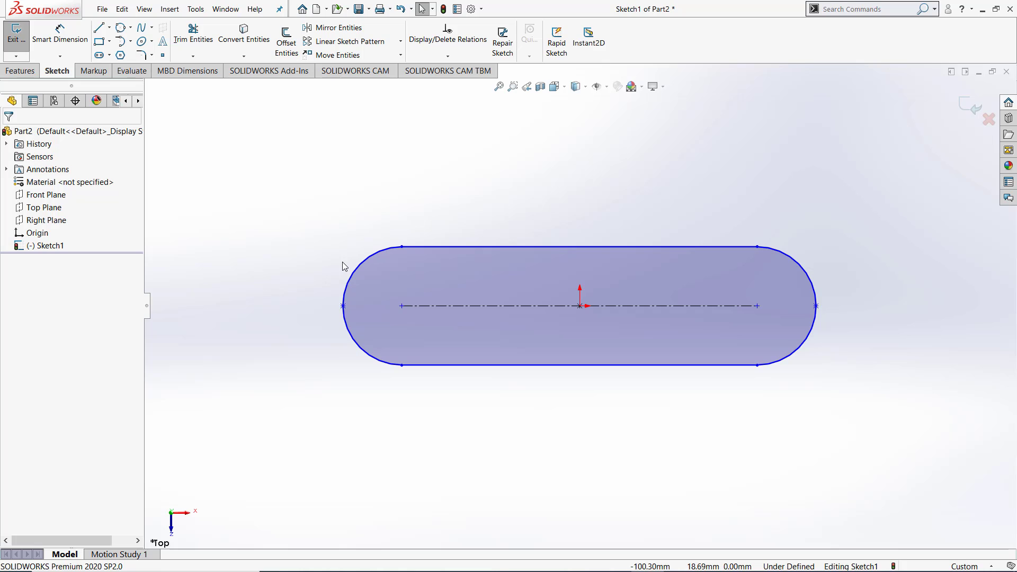
{"action": "left_click", "coordinate": [163, 55]}
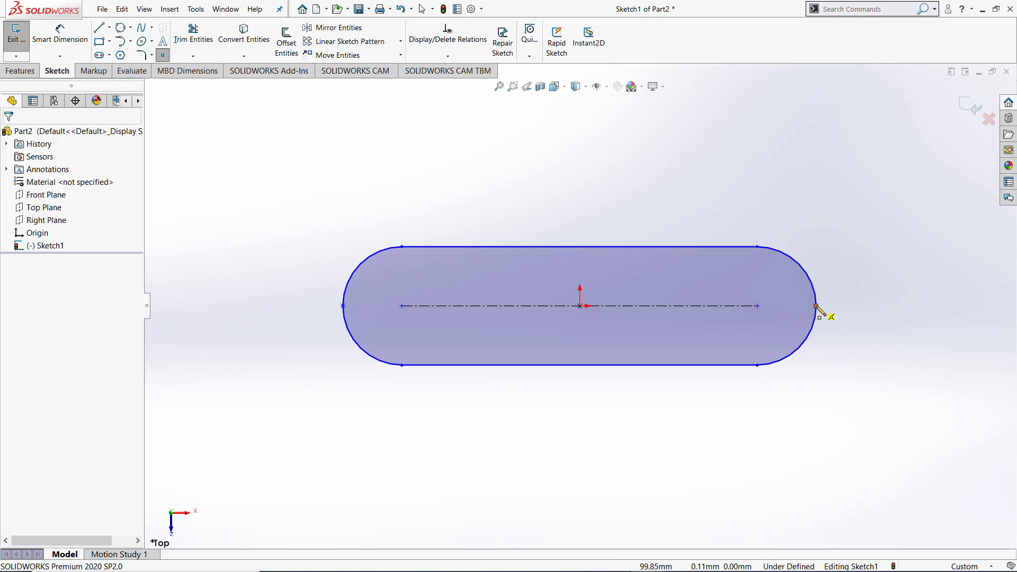
{"action": "key", "text": "Escape"}
Dimension the slot's overall length as 200 mm between the points on its two end arcs, placing the dimension below the slot.
{"action": "left_click", "coordinate": [72, 30]}
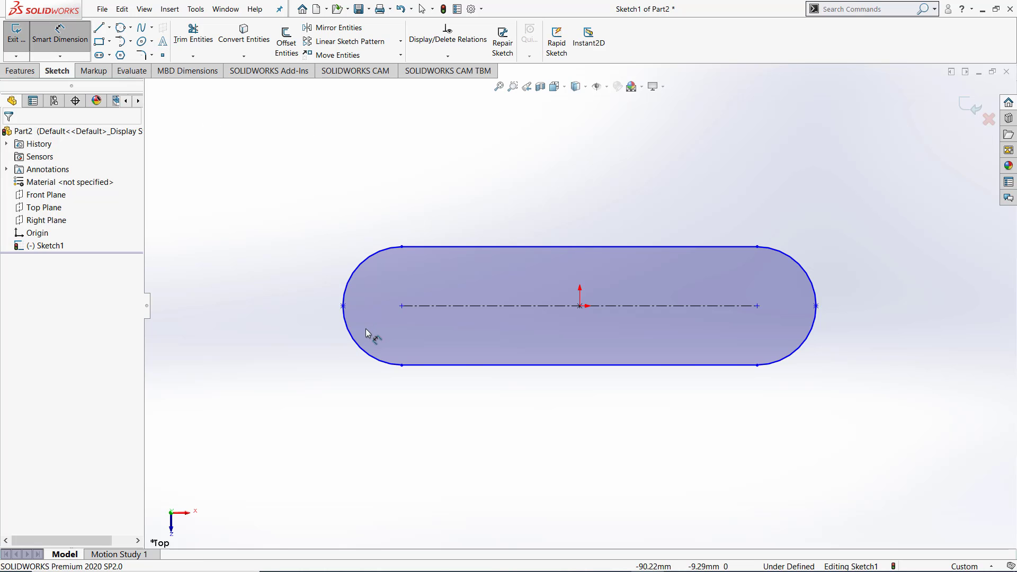
{"action": "left_click", "coordinate": [343, 306]}
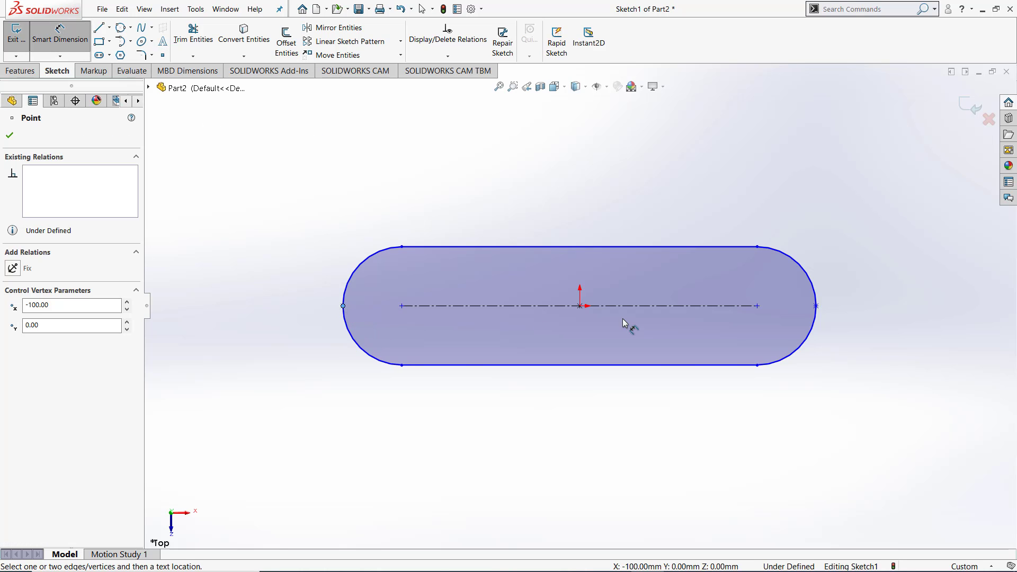
{"action": "left_click", "coordinate": [816, 305]}
{"action": "left_click", "coordinate": [579, 434]}
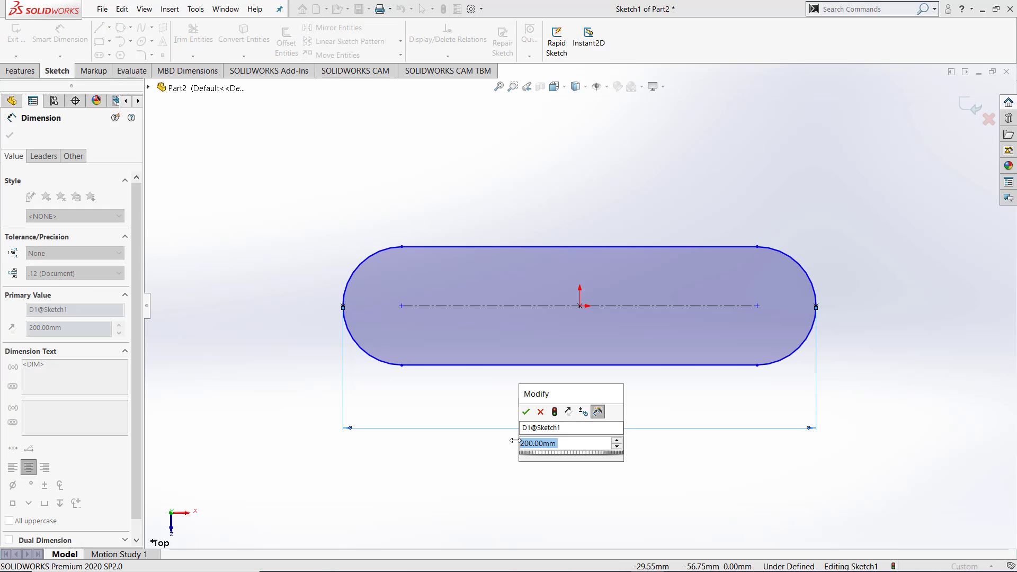
{"action": "left_click", "coordinate": [525, 411]}
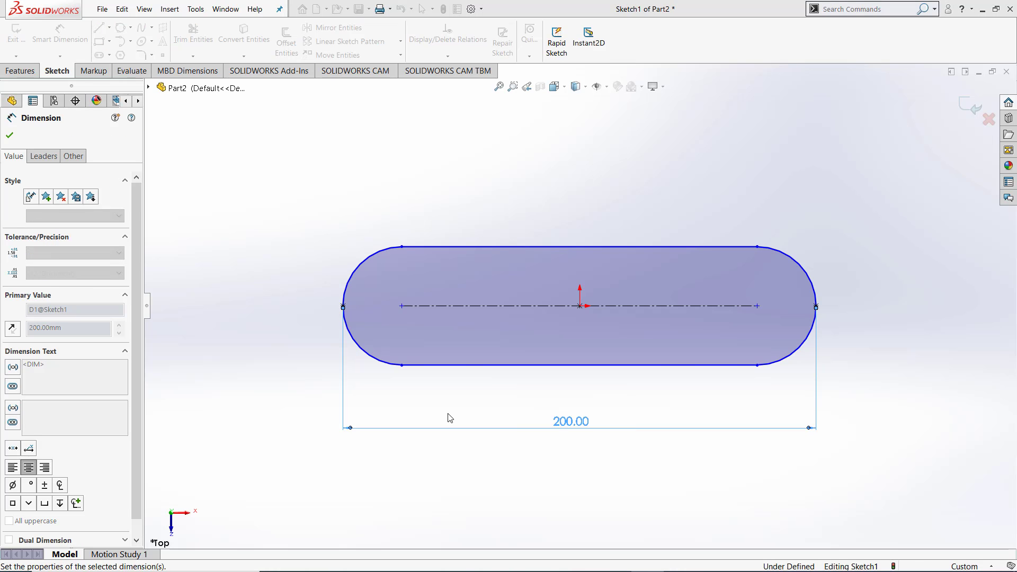
{"action": "left_click", "coordinate": [457, 401]}
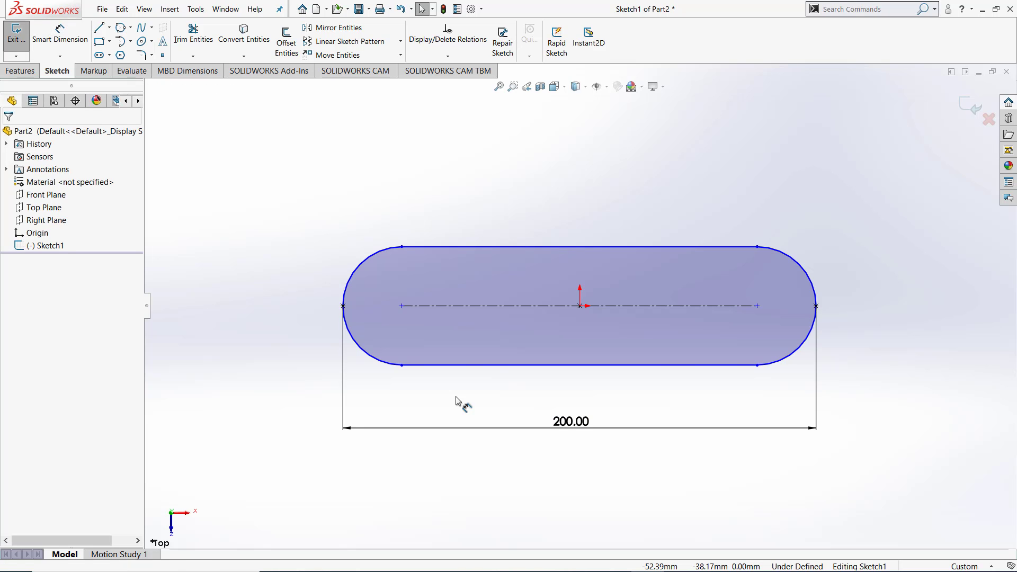
Dimension the slot's width as 50 mm between its two straight edges, placing the dimension beside the left end.
{"action": "left_click", "coordinate": [481, 365]}
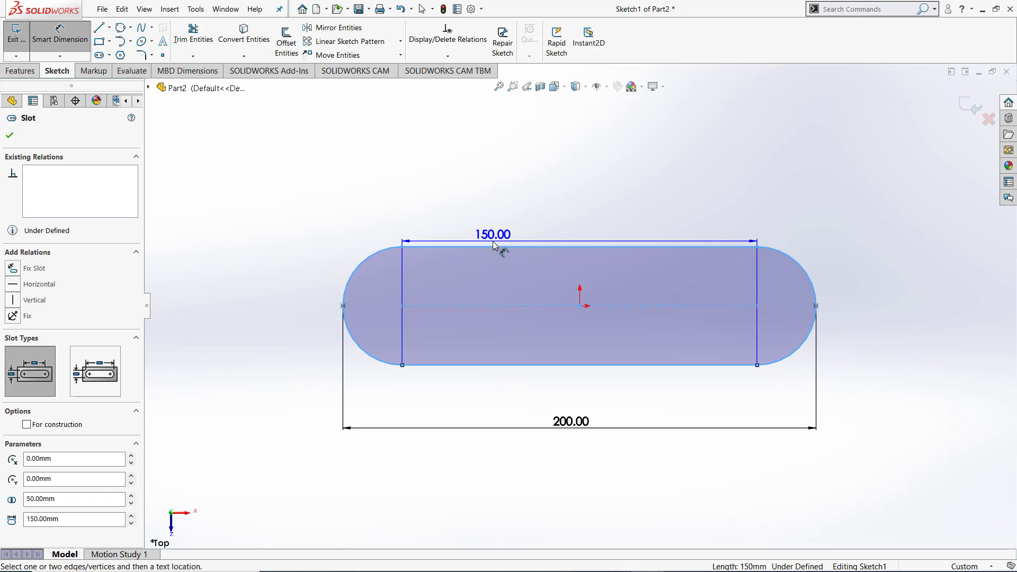
{"action": "left_click", "coordinate": [498, 247]}
{"action": "left_click", "coordinate": [295, 305]}
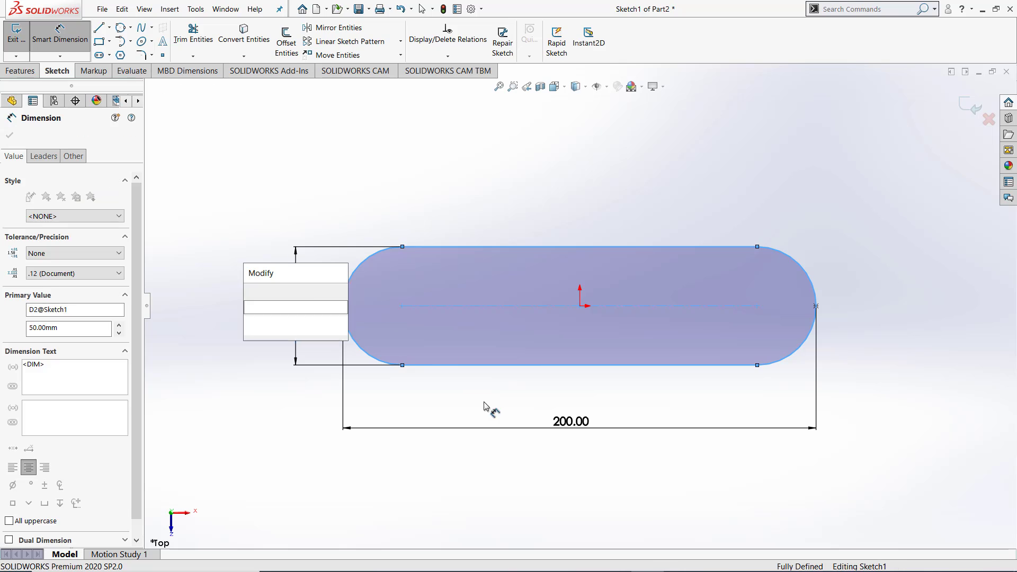
{"action": "key", "text": "Return"}
{"action": "key", "text": "Escape"}
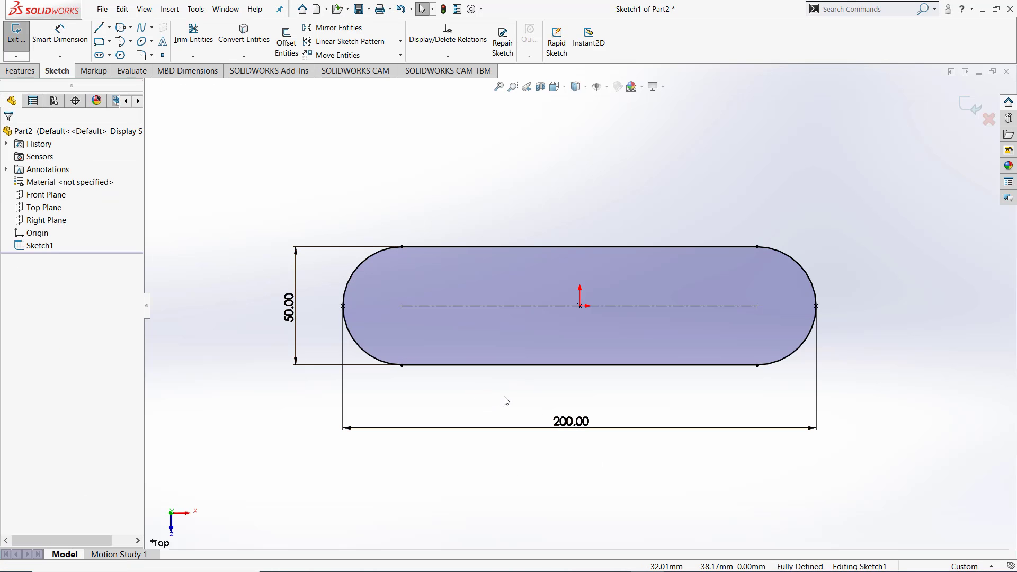
Add driven reference dimensions for the slot's upper straight edge, placed above it, and for its right end-arc radius.
{"action": "key", "text": "Return"}
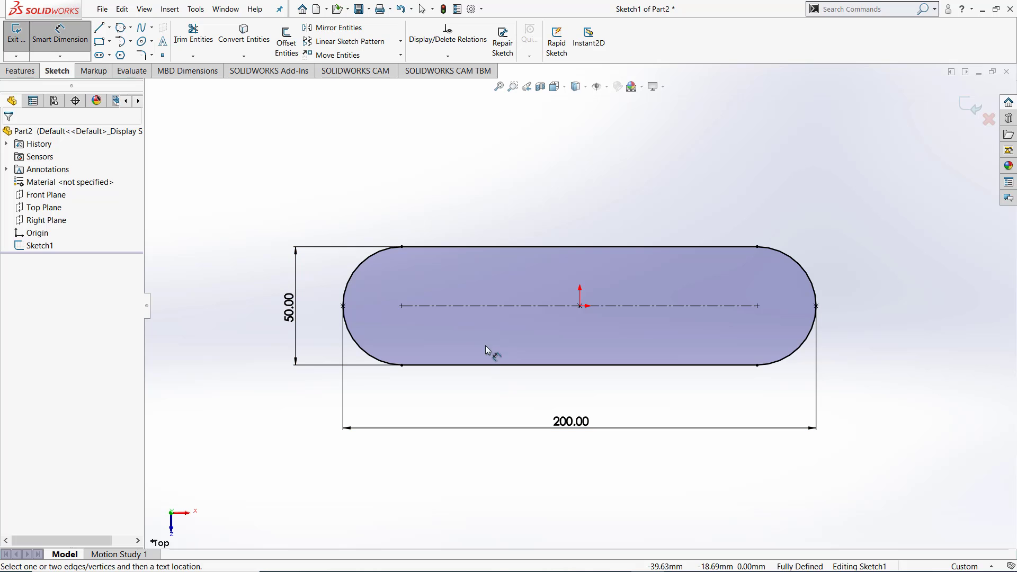
{"action": "left_click", "coordinate": [503, 250]}
{"action": "left_click", "coordinate": [539, 198]}
{"action": "key", "text": "Return"}
{"action": "left_click", "coordinate": [797, 269]}
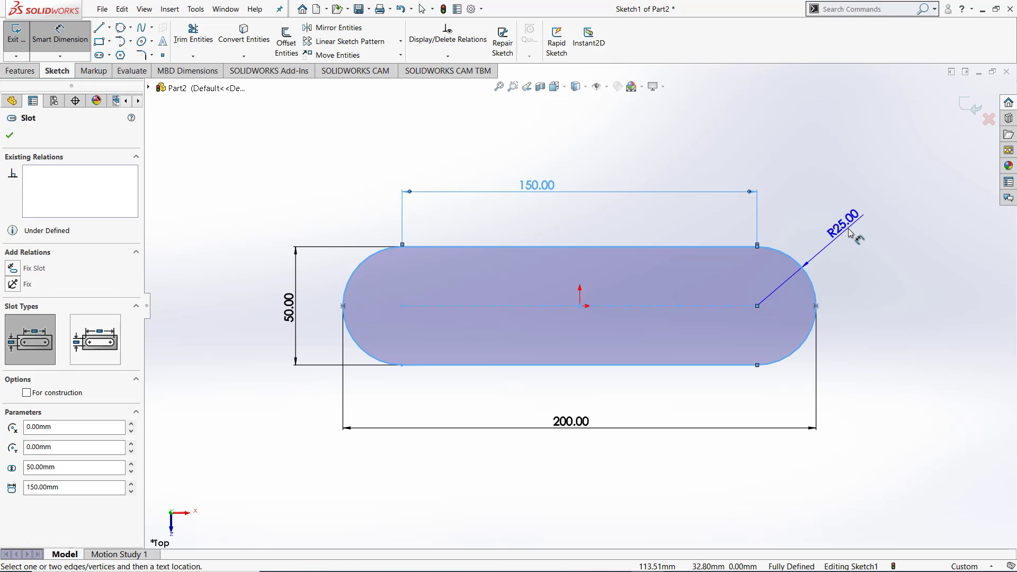
{"action": "left_click", "coordinate": [847, 224]}
{"action": "key", "text": "Return"}
{"action": "key", "text": "Escape"}
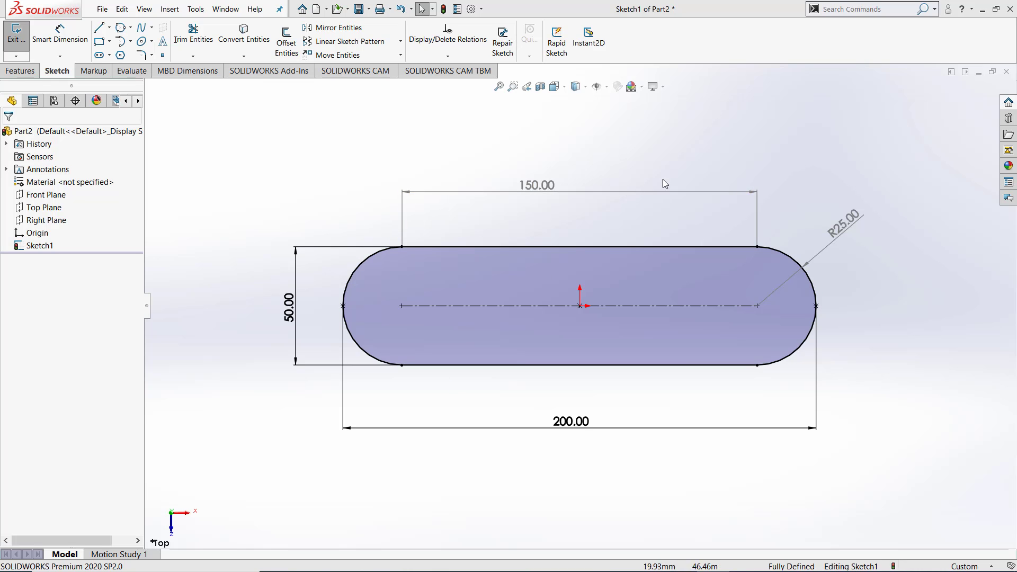
Delete the slot's radius, straight-edge length, width and overall length dimensions.
{"action": "left_click", "coordinate": [839, 238]}
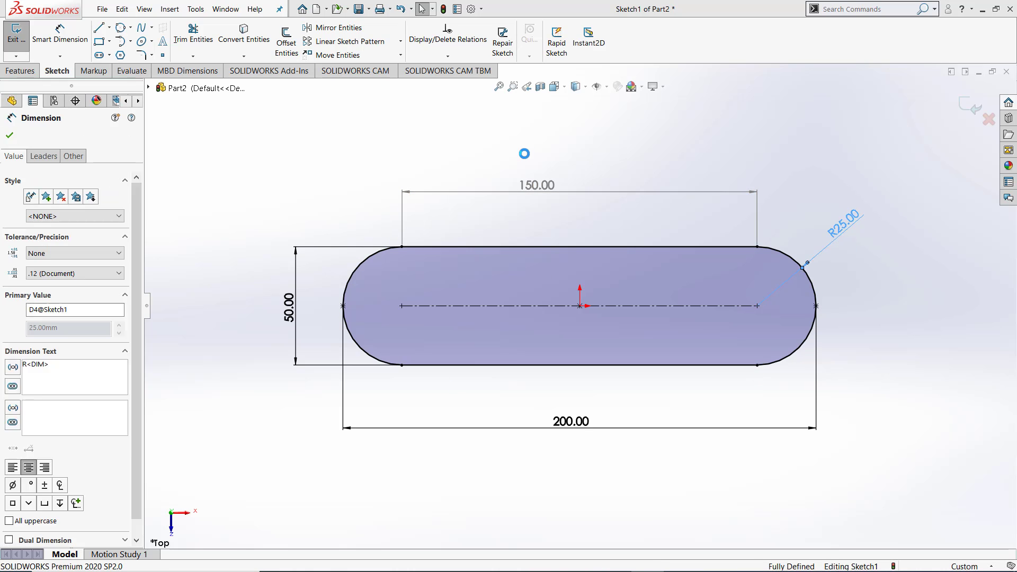
{"action": "key", "text": "Delete"}
{"action": "left_click", "coordinate": [543, 197]}
{"action": "key", "text": "Delete"}
{"action": "left_click", "coordinate": [284, 319]}
{"action": "key", "text": "Delete"}
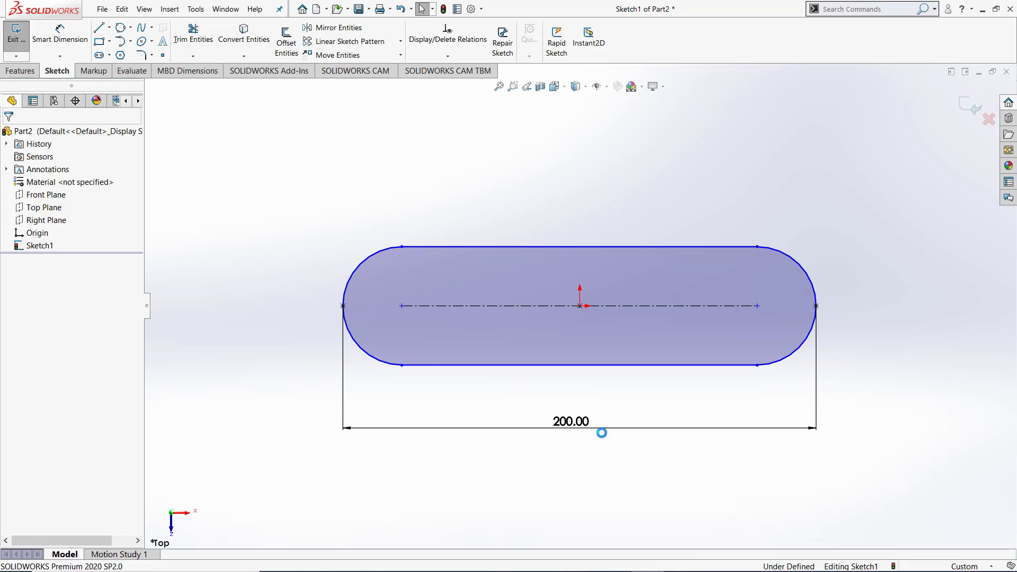
{"action": "left_click", "coordinate": [581, 427]}
{"action": "key", "text": "Delete"}
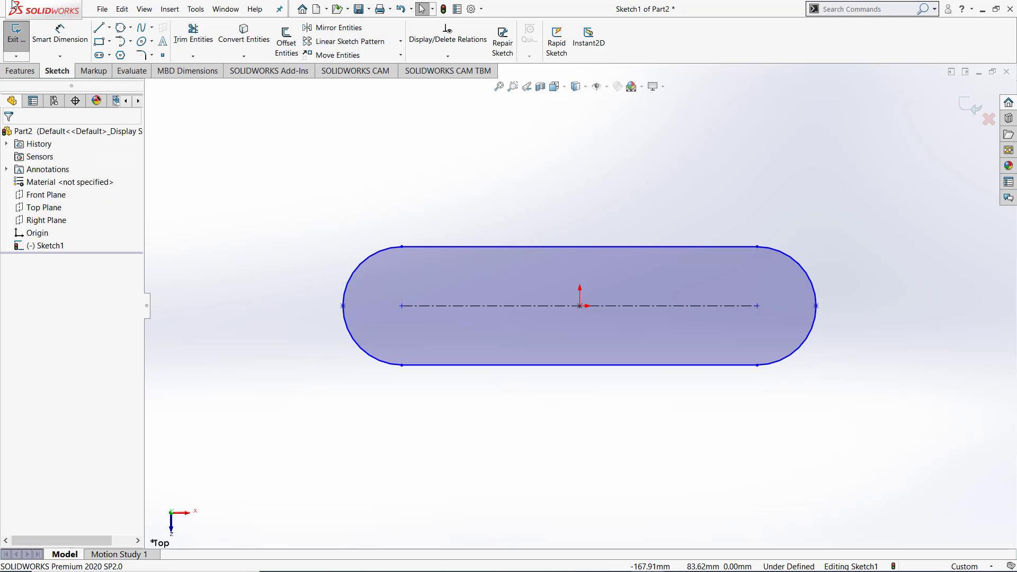
Dimension the slot's overall length as 200 mm between its two end-arc points, placing the dimension below the slot.
{"action": "left_click", "coordinate": [59, 43]}
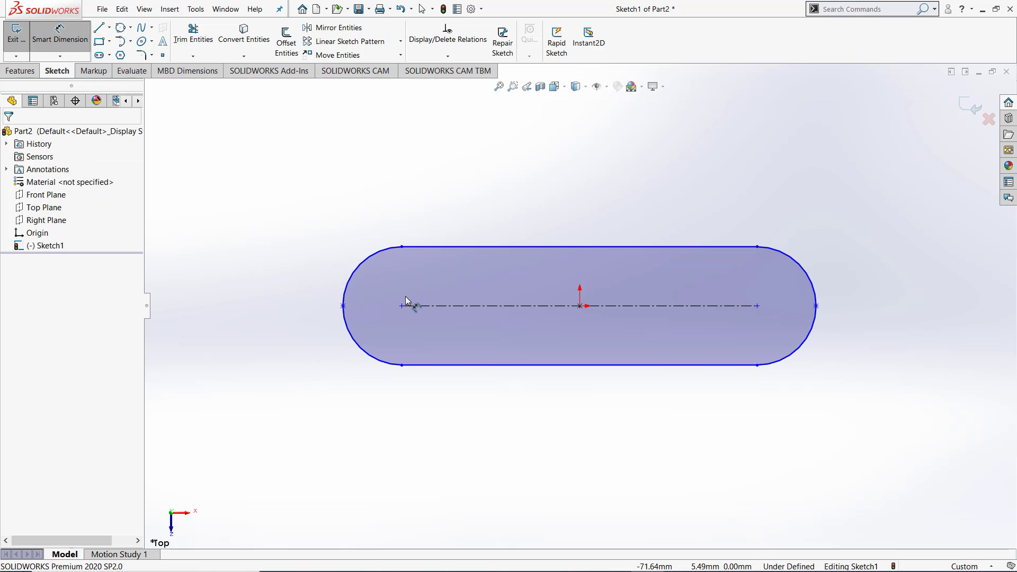
{"action": "left_click", "coordinate": [343, 306]}
{"action": "left_click", "coordinate": [816, 306]}
{"action": "left_click", "coordinate": [557, 420]}
{"action": "key", "text": "Return"}
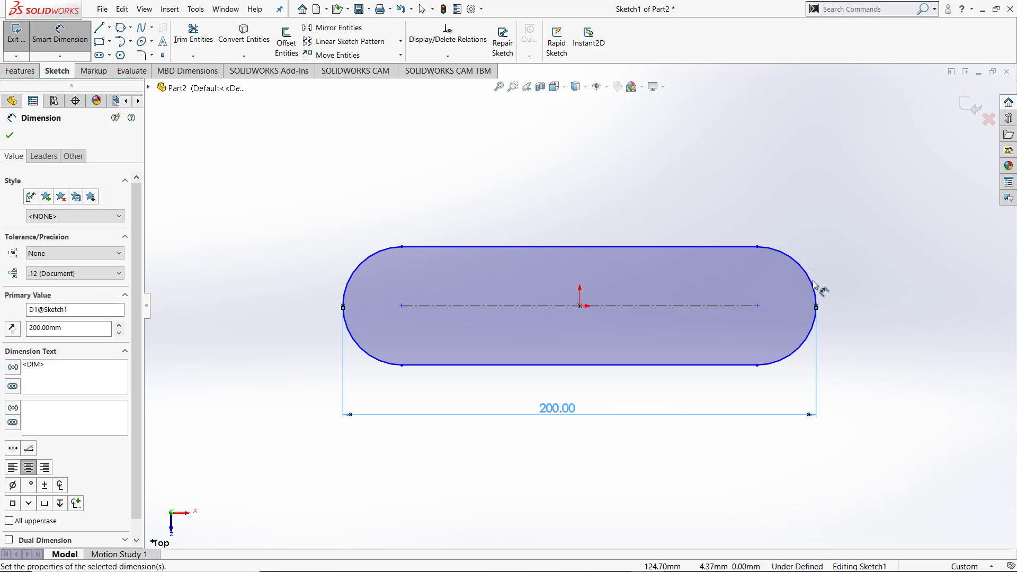
Dimension the slot's right end arc with a 25 mm radius, placing the dimension outside the arc.
{"action": "left_click", "coordinate": [819, 285]}
{"action": "left_click", "coordinate": [874, 277]}
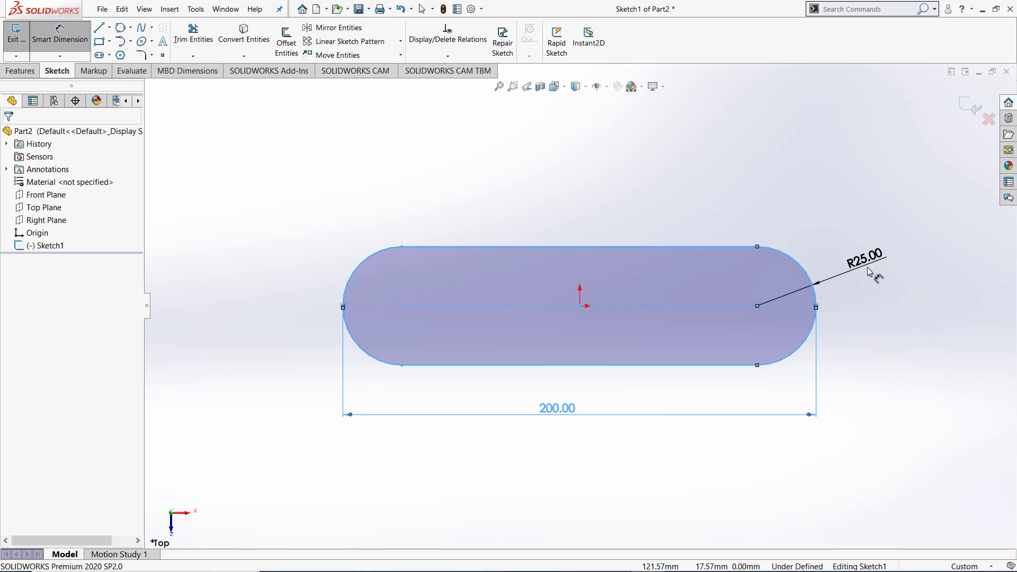
{"action": "key", "text": "Return"}
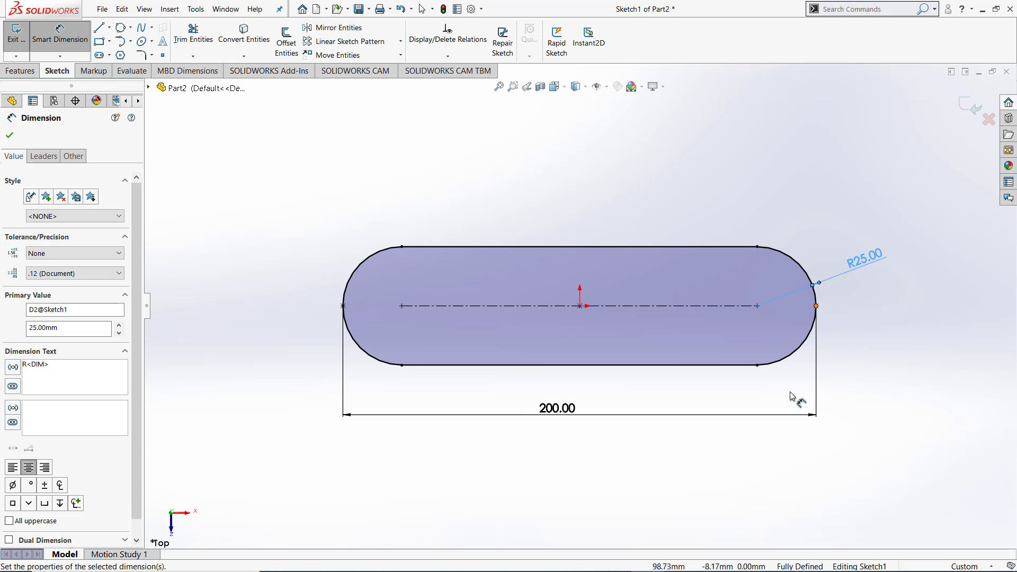
{"action": "left_click", "coordinate": [874, 380]}
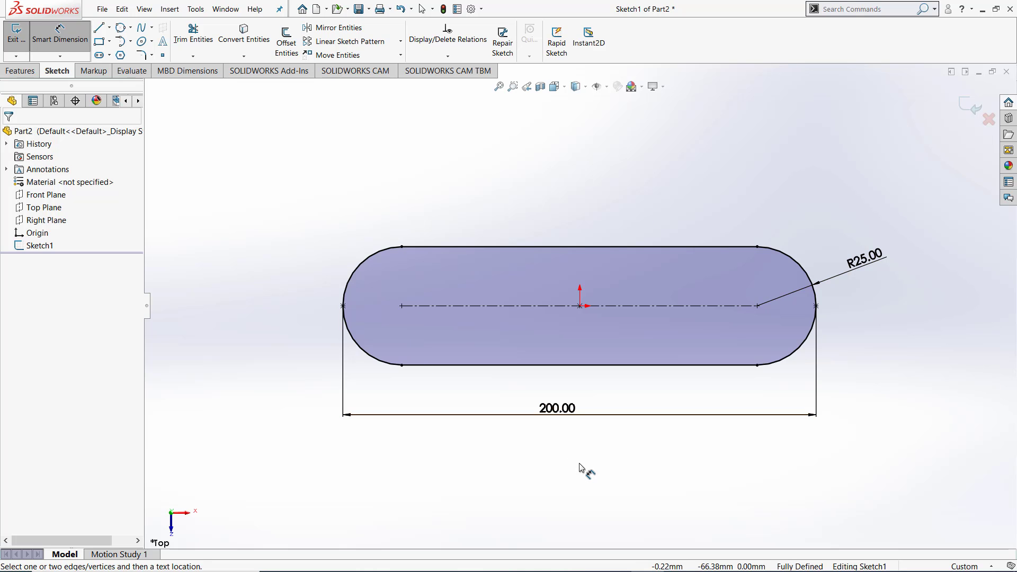
{"action": "key", "text": "Escape"}
Delete the entire slot with its dimensions and sketch a tilted six-sided inscribed-circle polygon centred on the origin, about 117 mm across flats.
{"action": "left_click_drag", "start_coordinate": [257, 153], "coordinate": [924, 495]}
{"action": "key", "text": "Delete"}
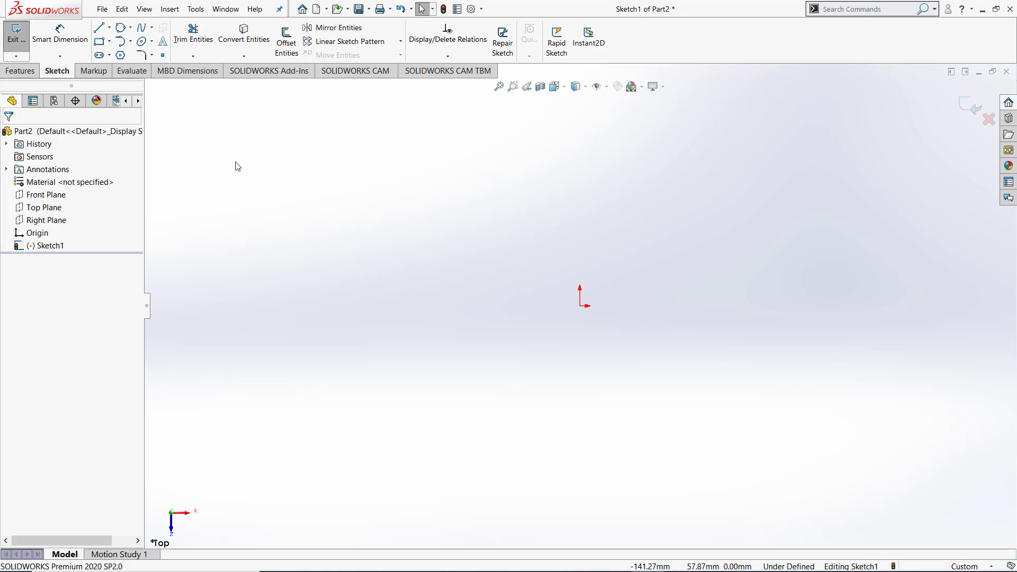
{"action": "left_click", "coordinate": [121, 56]}
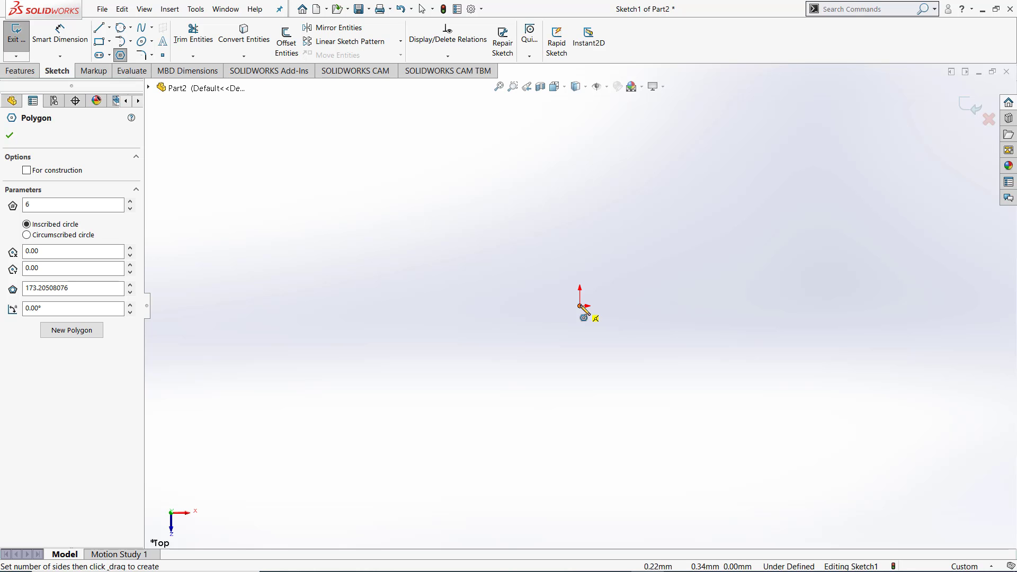
{"action": "mouse_move", "coordinate": [583, 306]}
{"action": "left_mouse_down"}
{"action": "mouse_move", "coordinate": [634, 256]}
{"action": "mouse_move", "coordinate": [665, 192]}
{"action": "mouse_move", "coordinate": [682, 183]}
{"action": "left_mouse_up"}
{"action": "key", "text": "Escape"}
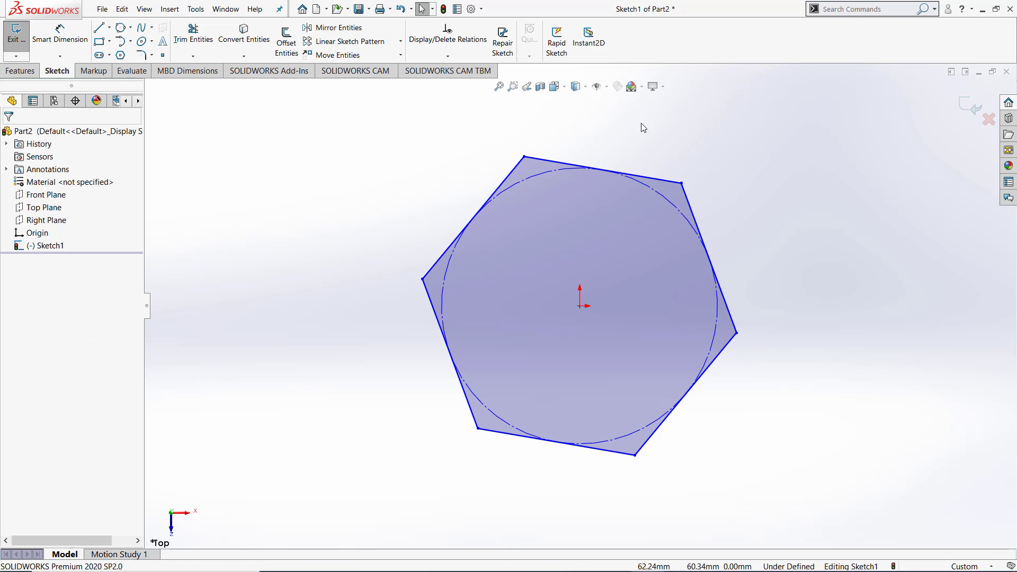
Dimension the hexagon as 100 mm between its upper-left and lower-right edges, placing the dimension outside the upper-right corner.
{"action": "left_click", "coordinate": [59, 33]}
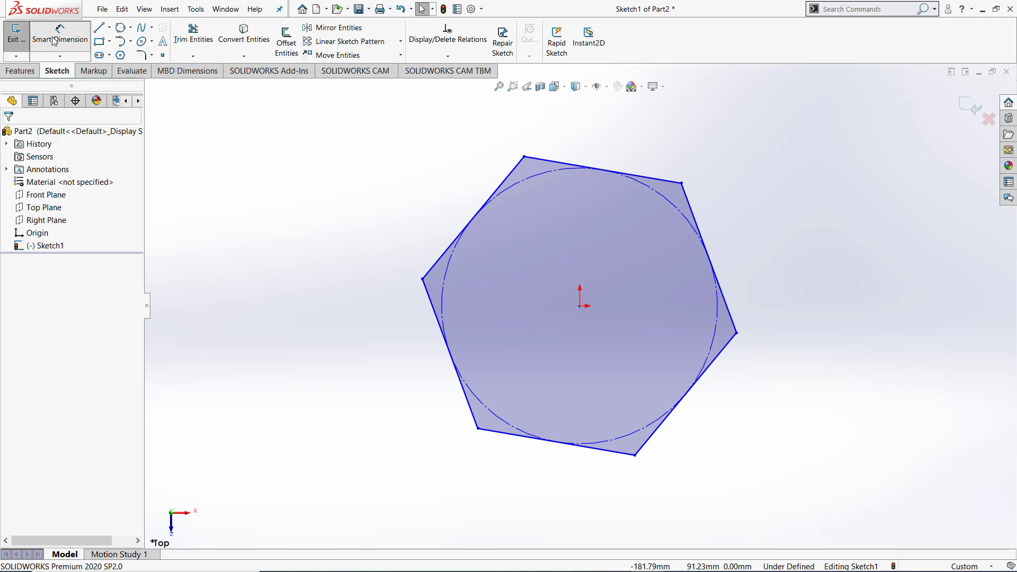
{"action": "left_click", "coordinate": [508, 177]}
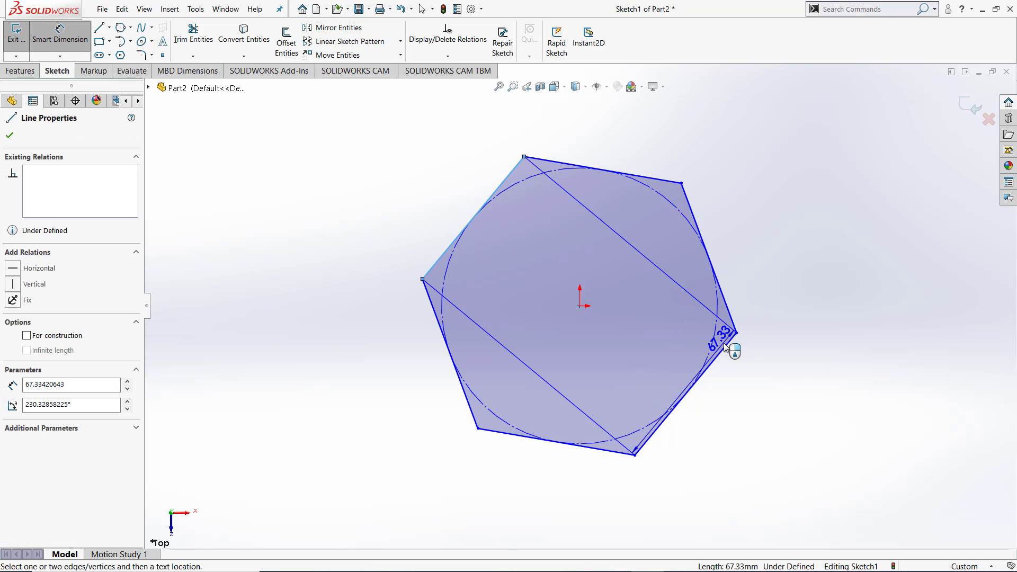
{"action": "left_click", "coordinate": [727, 344]}
{"action": "left_click", "coordinate": [819, 182]}
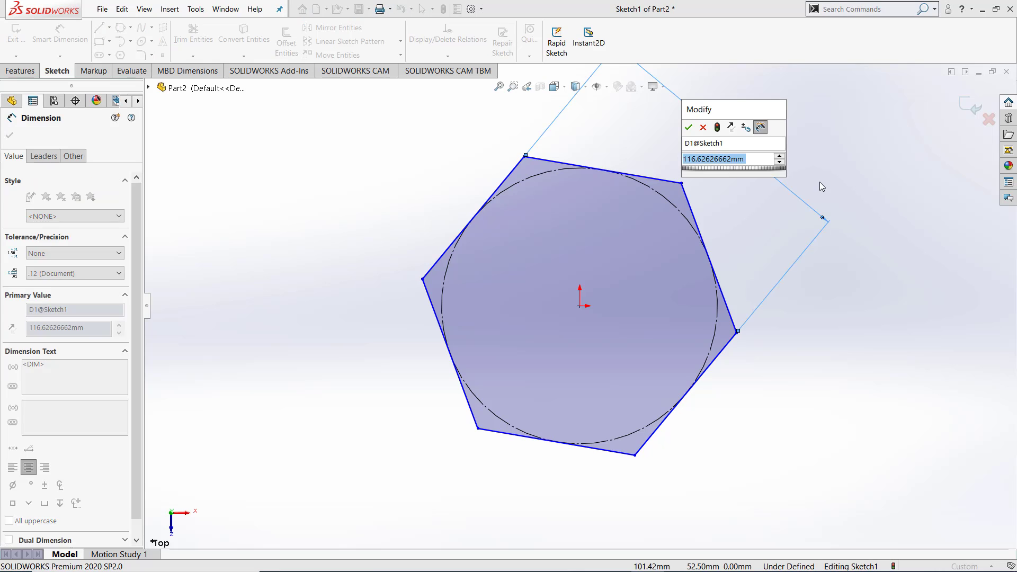
{"action": "type", "text": "100"}
{"action": "key", "text": "Return"}
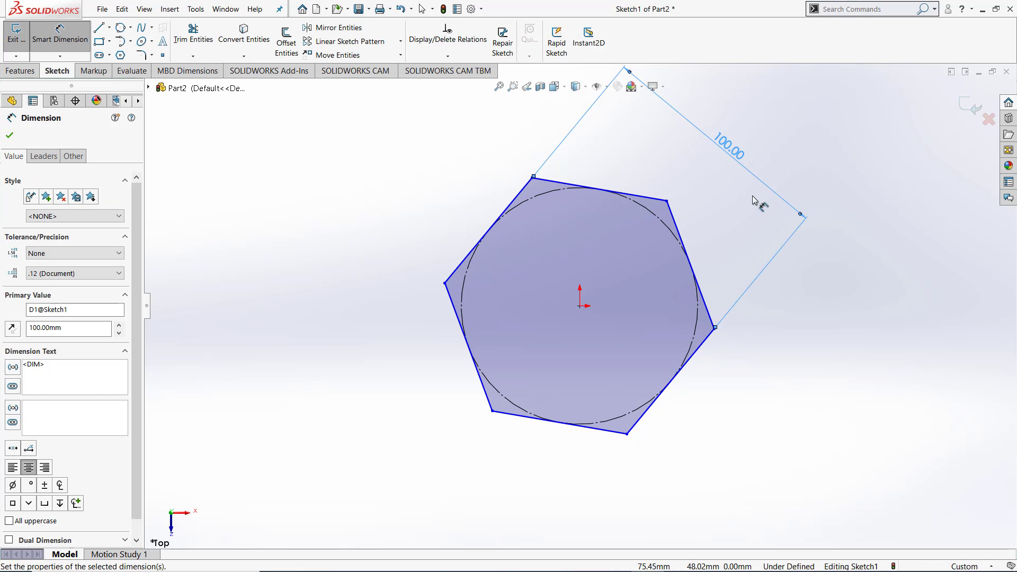
{"action": "key", "text": "Escape"}
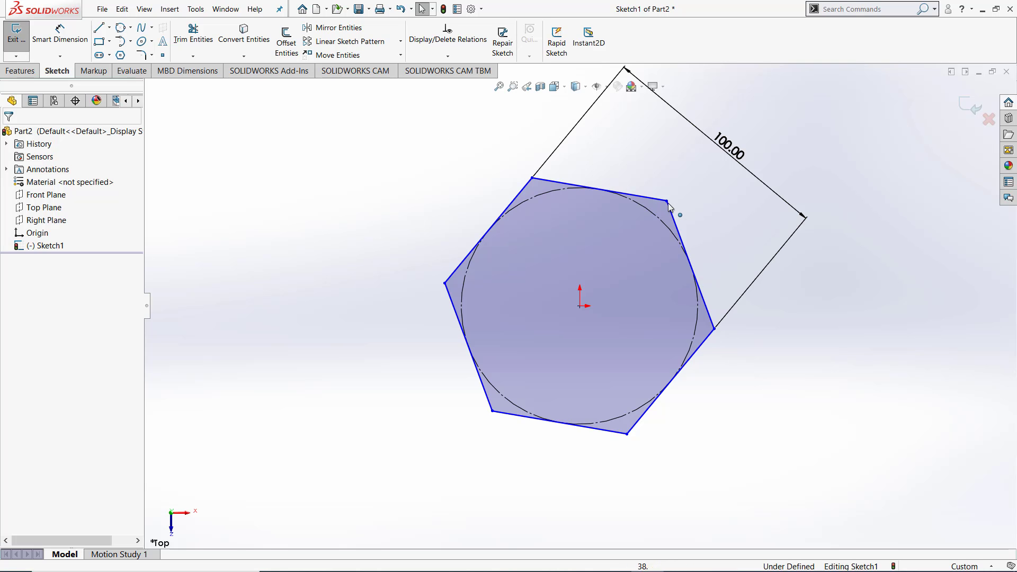
Rotate the hexagon about the origin by one of its vertices and make its upper edge horizontal.
{"action": "left_click_drag", "start_coordinate": [667, 203], "coordinate": [445, 291]}
{"action": "left_click", "coordinate": [430, 179]}
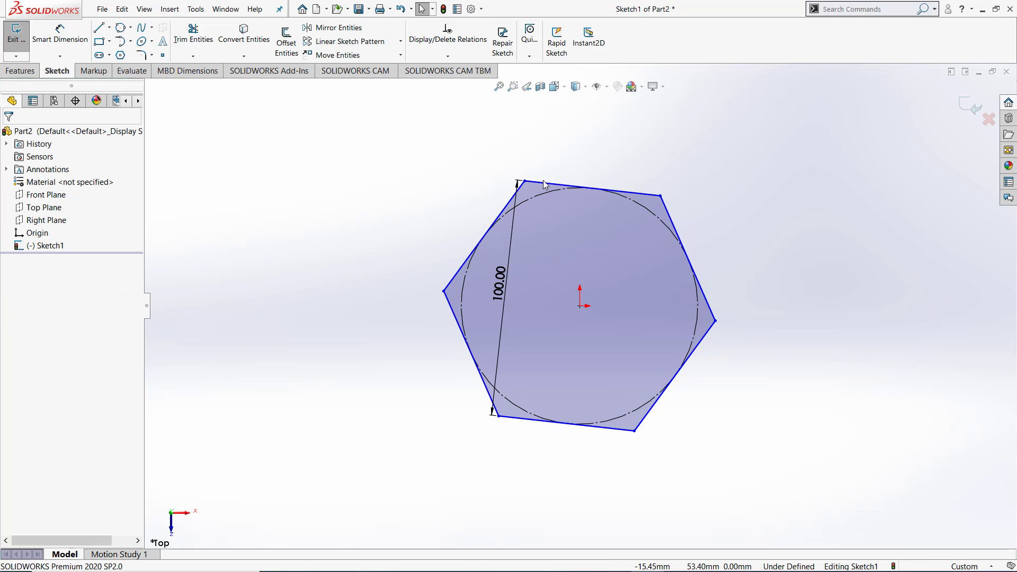
{"action": "left_click", "coordinate": [543, 185]}
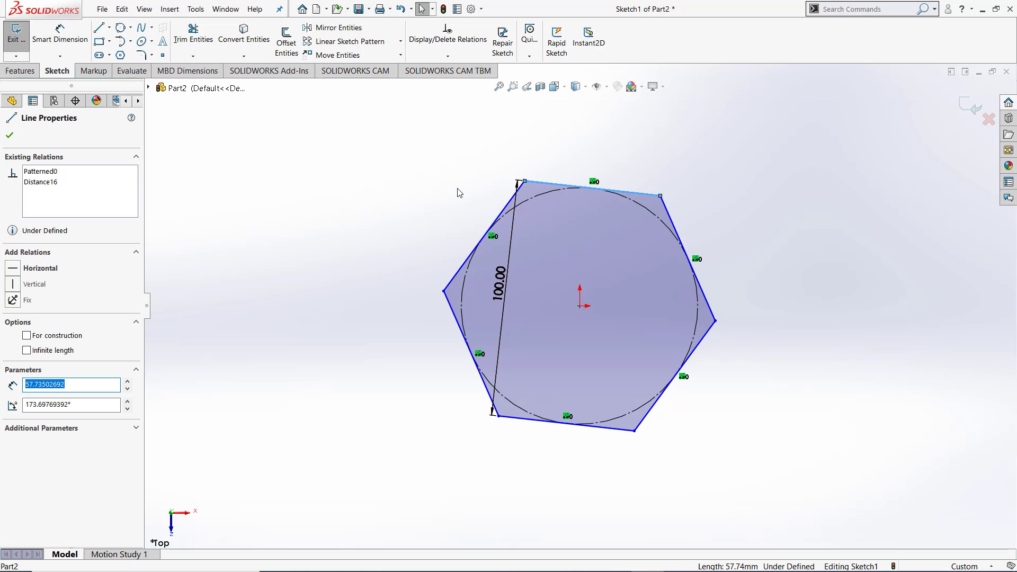
{"action": "left_click", "coordinate": [14, 269]}
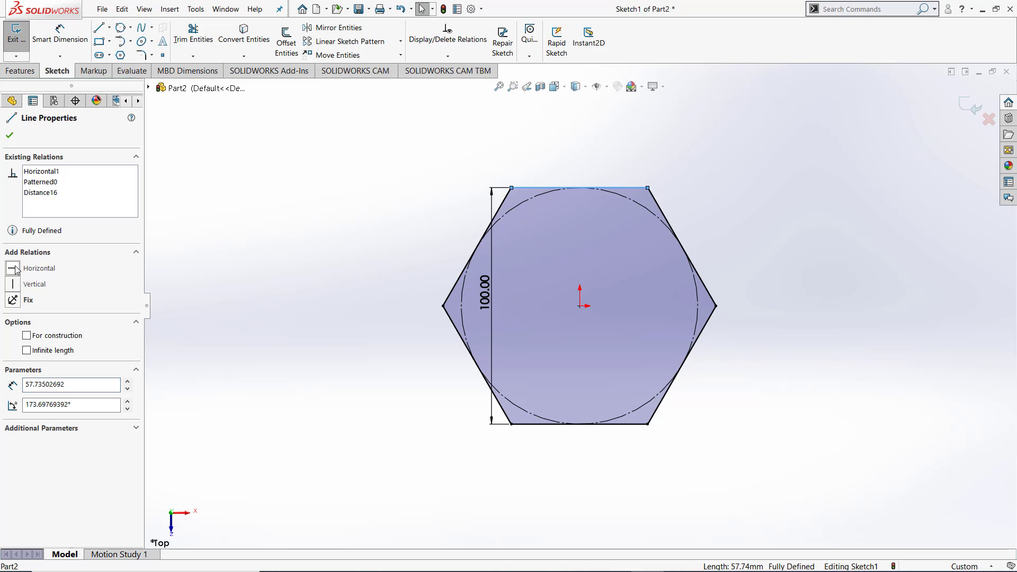
{"action": "left_click", "coordinate": [360, 221]}
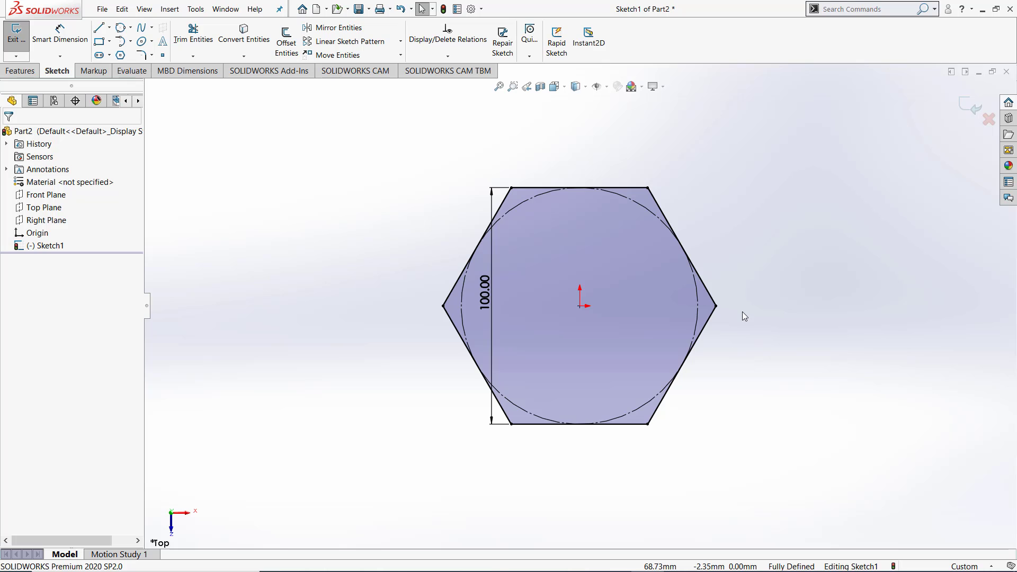
Delete the hexagon with its dimension and sketch a new inscribed-circle hexagon centred on the origin, about 132 mm across flats.
{"action": "mouse_move", "coordinate": [350, 165]}
{"action": "left_mouse_down"}
{"action": "mouse_move", "coordinate": [771, 431]}
{"action": "mouse_move", "coordinate": [799, 459]}
{"action": "left_mouse_up"}
{"action": "key", "text": "Delete"}
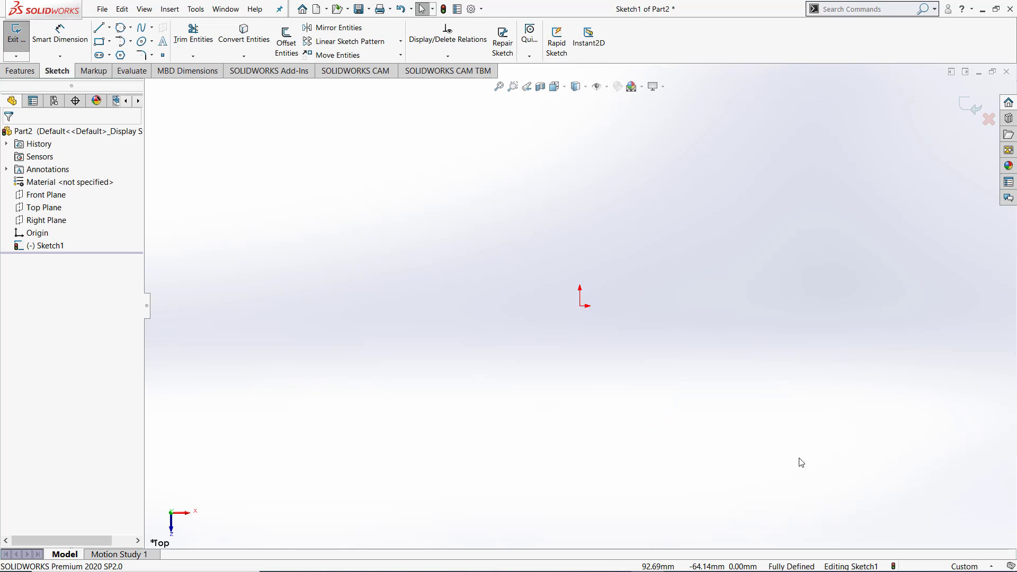
{"action": "left_click", "coordinate": [121, 55]}
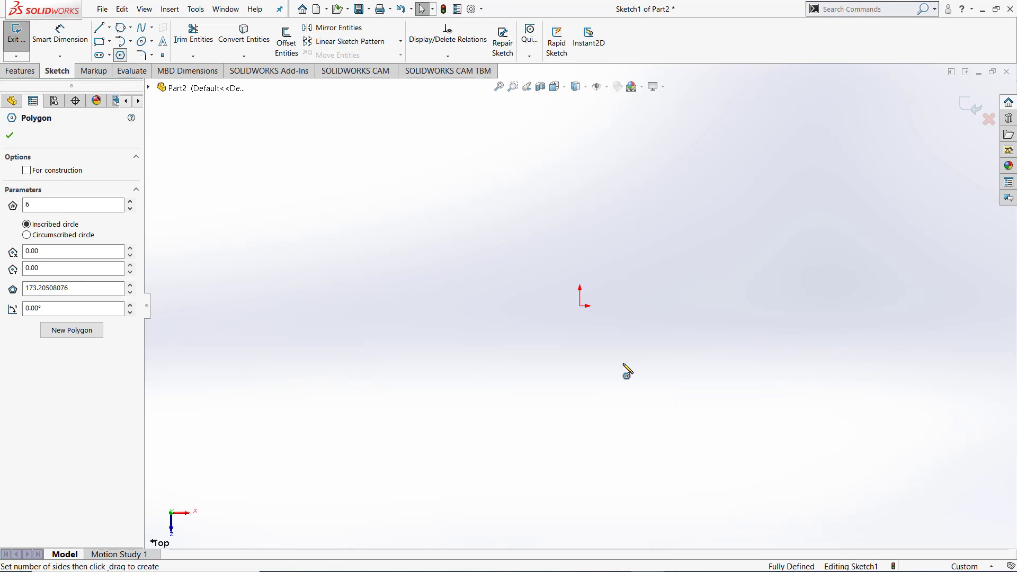
{"action": "left_click", "coordinate": [580, 306]}
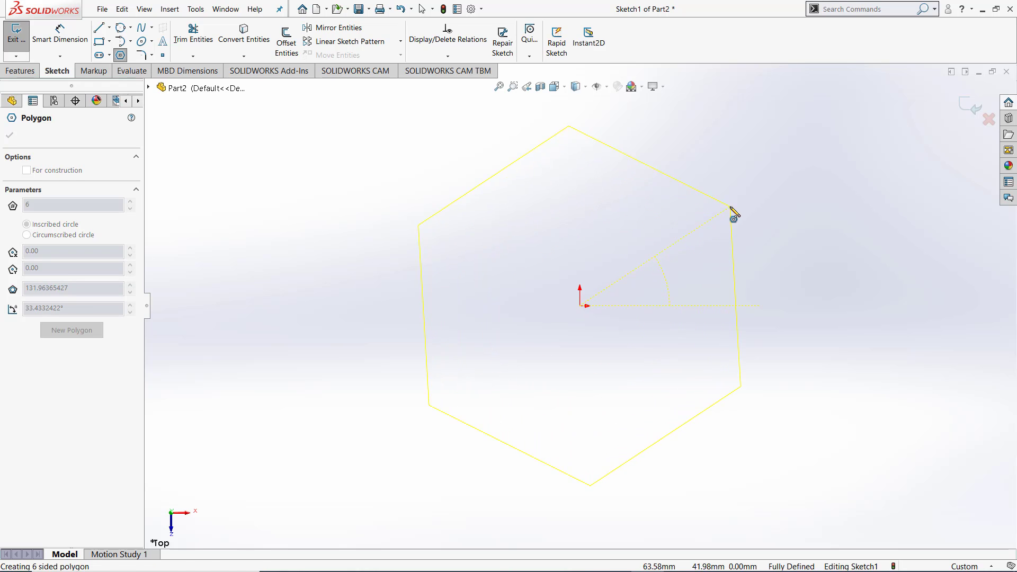
{"action": "left_click", "coordinate": [730, 206]}
{"action": "key", "text": "Escape"}
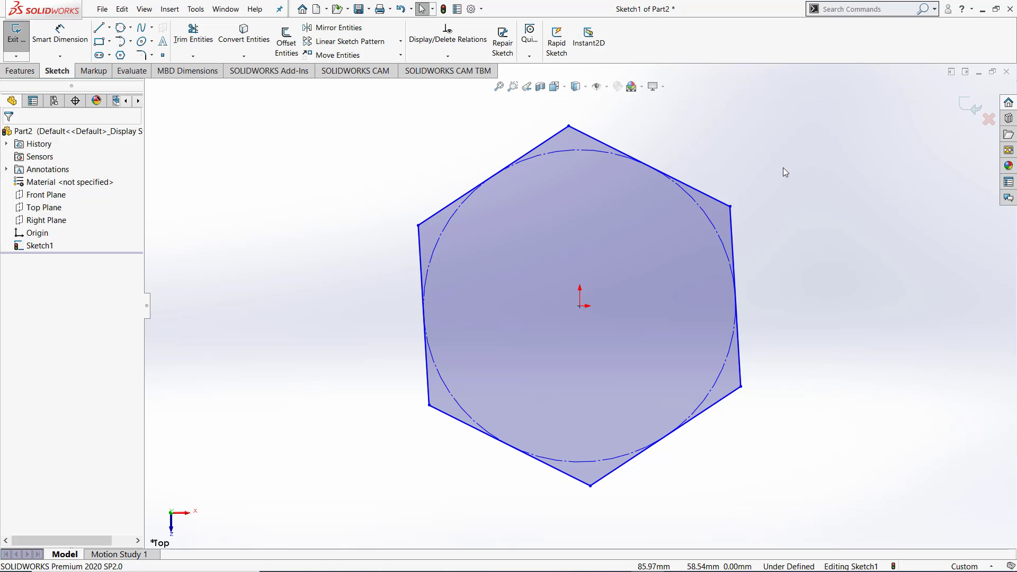
Dimension the new hexagon as 100 mm between its left and right edges, placing the dimension above it.
{"action": "key", "text": "d"}
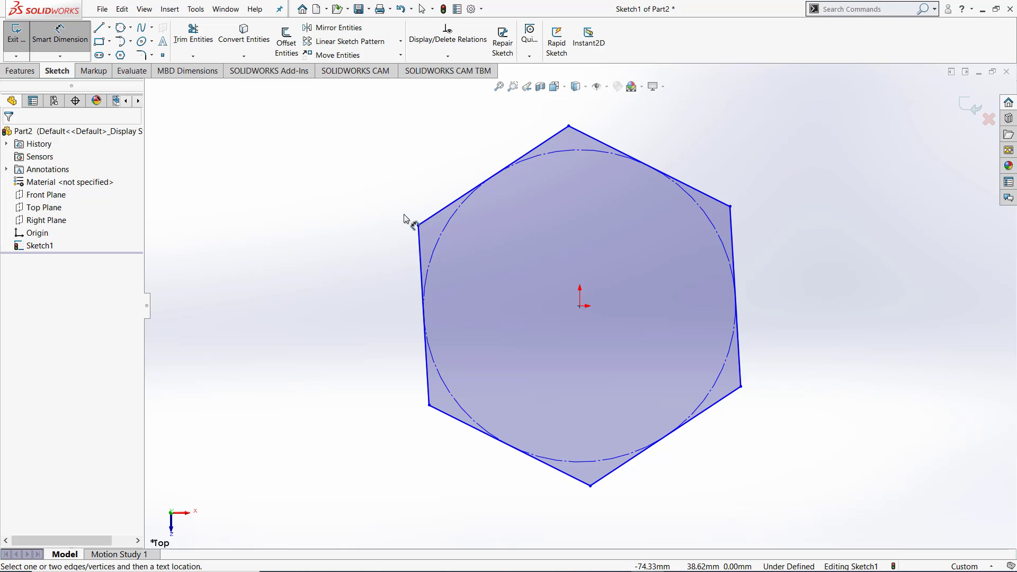
{"action": "left_click", "coordinate": [418, 250]}
{"action": "left_click", "coordinate": [738, 341]}
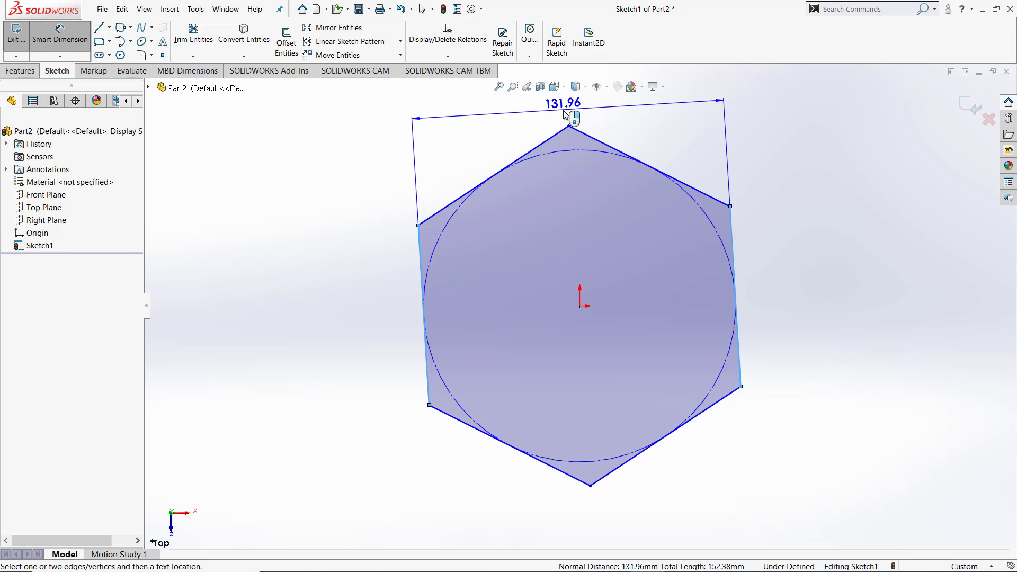
{"action": "left_click", "coordinate": [564, 114]}
{"action": "type", "text": "100"}
{"action": "key", "text": "Return"}
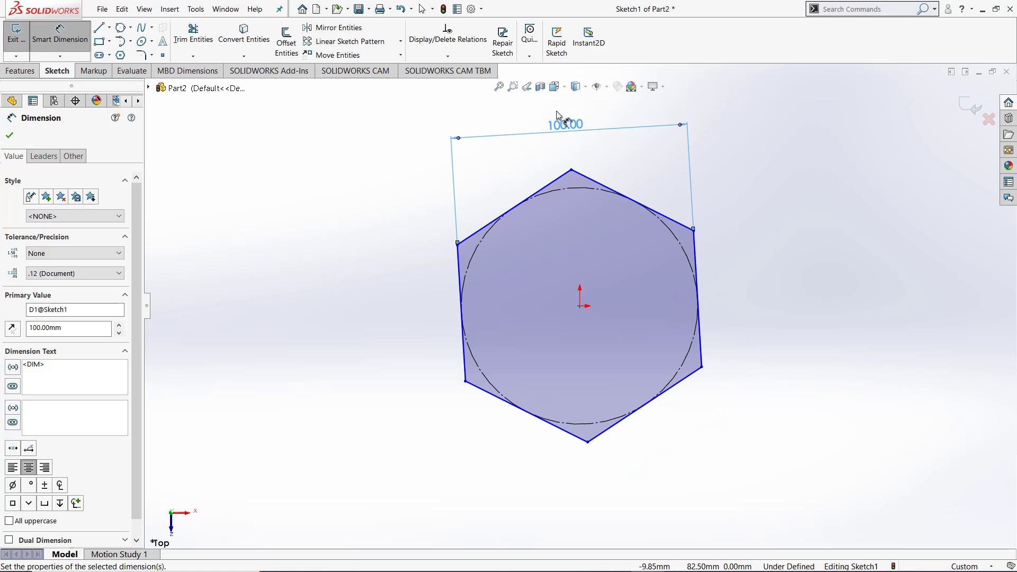
{"action": "key", "text": "Escape"}
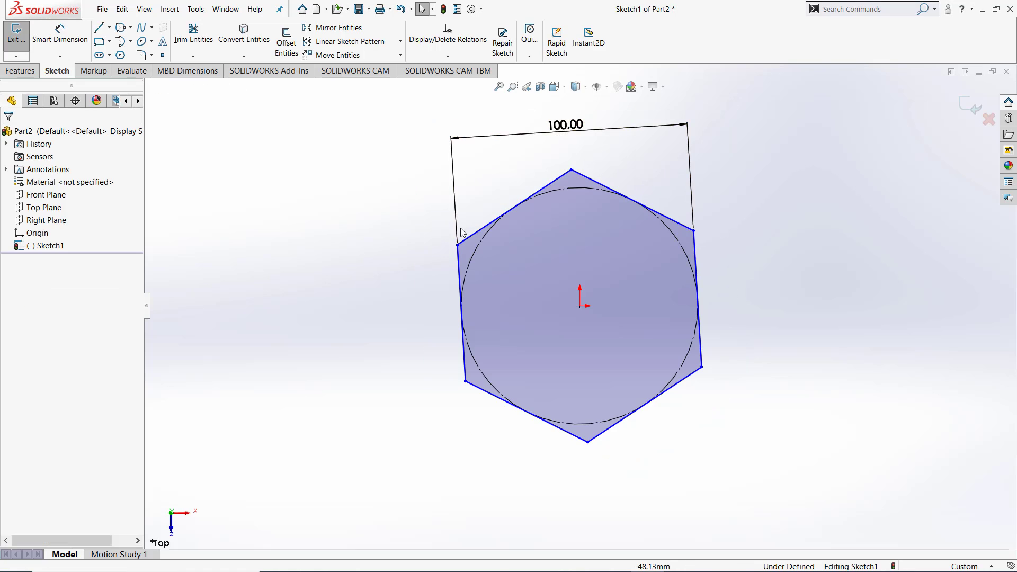
Make the hexagon's left edge vertical.
{"action": "left_click", "coordinate": [457, 261]}
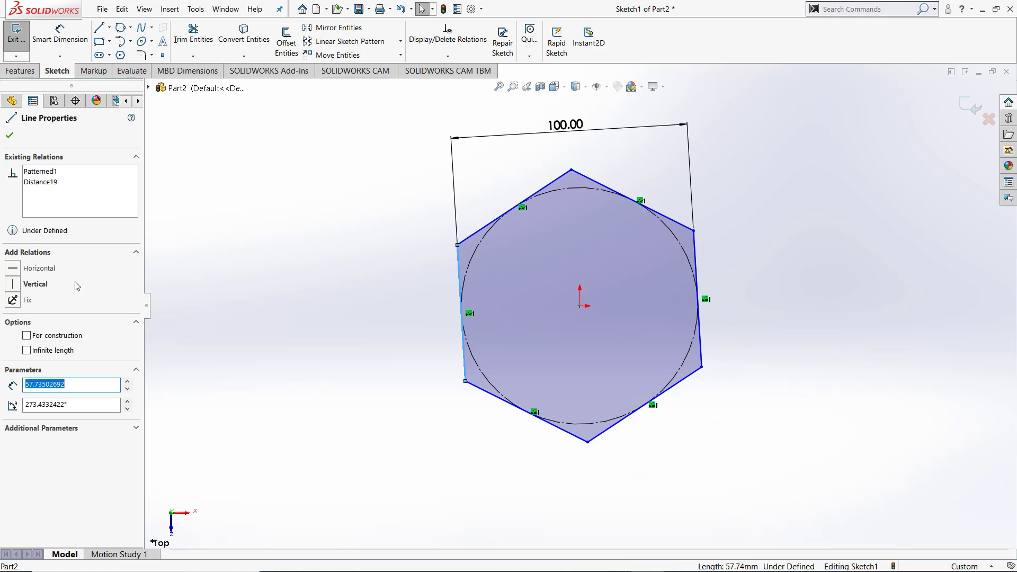
{"action": "left_click", "coordinate": [7, 288]}
{"action": "left_click", "coordinate": [297, 250]}
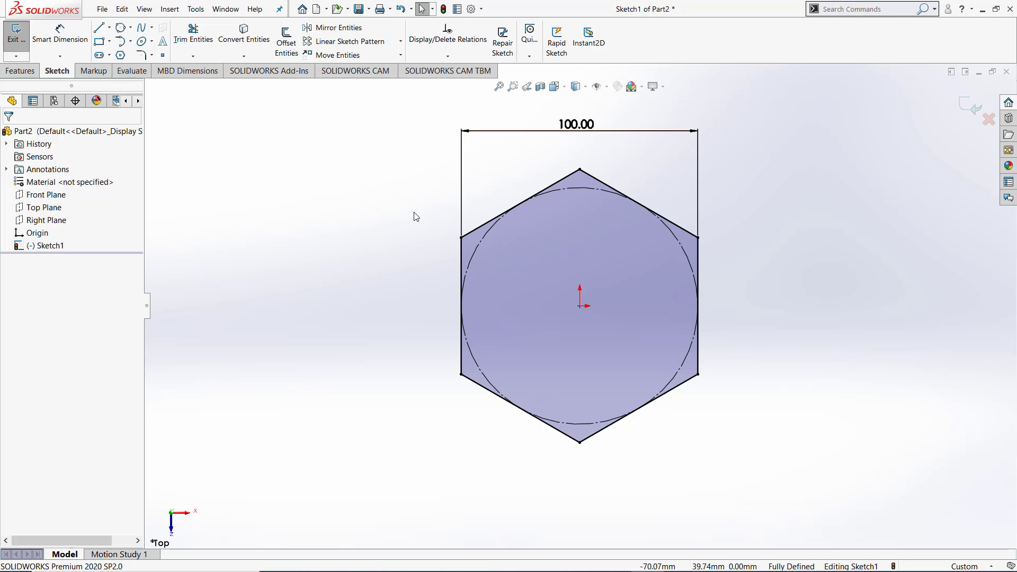
Delete the entire hexagon with its associated dimension from the sketch.
{"action": "left_click_drag", "start_coordinate": [360, 130], "coordinate": [896, 458]}
{"action": "key", "text": "Delete"}
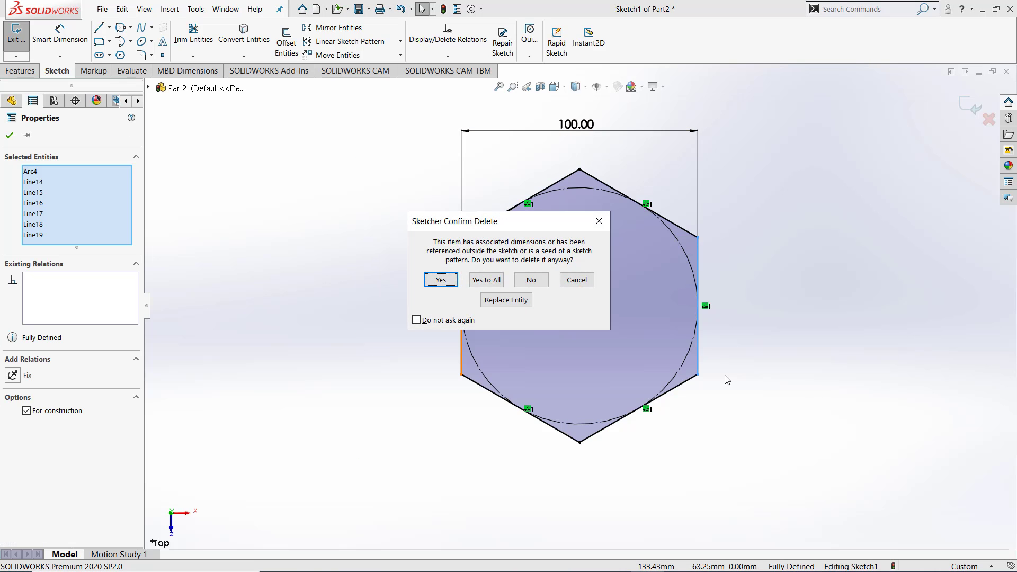
{"action": "key", "text": "Return"}
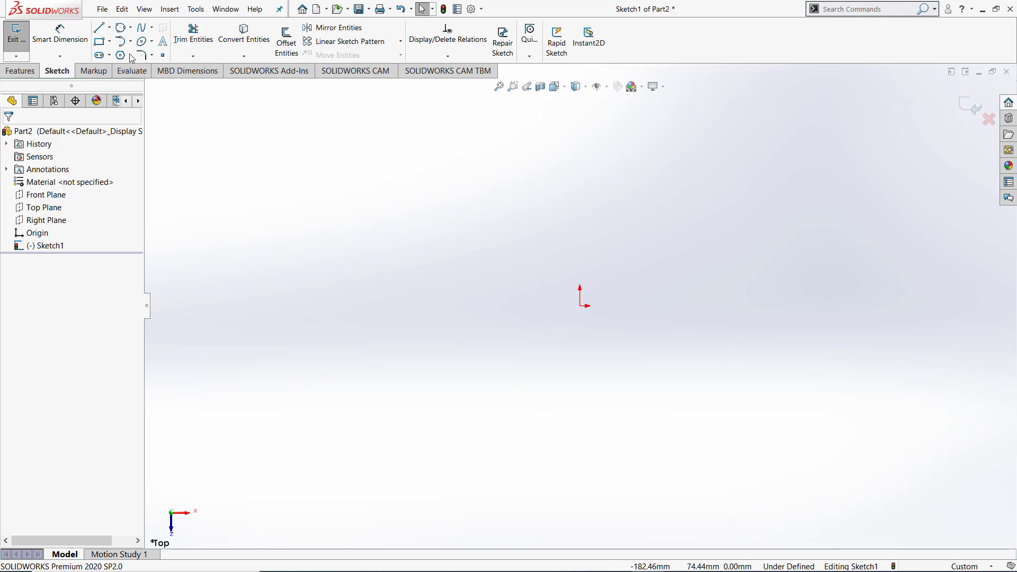
Sketch an inscribed-circle hexagon centred on the origin, about 121 mm across flats, with its side edges roughly vertical.
{"action": "left_click", "coordinate": [121, 55]}
{"action": "left_click", "coordinate": [580, 306]}
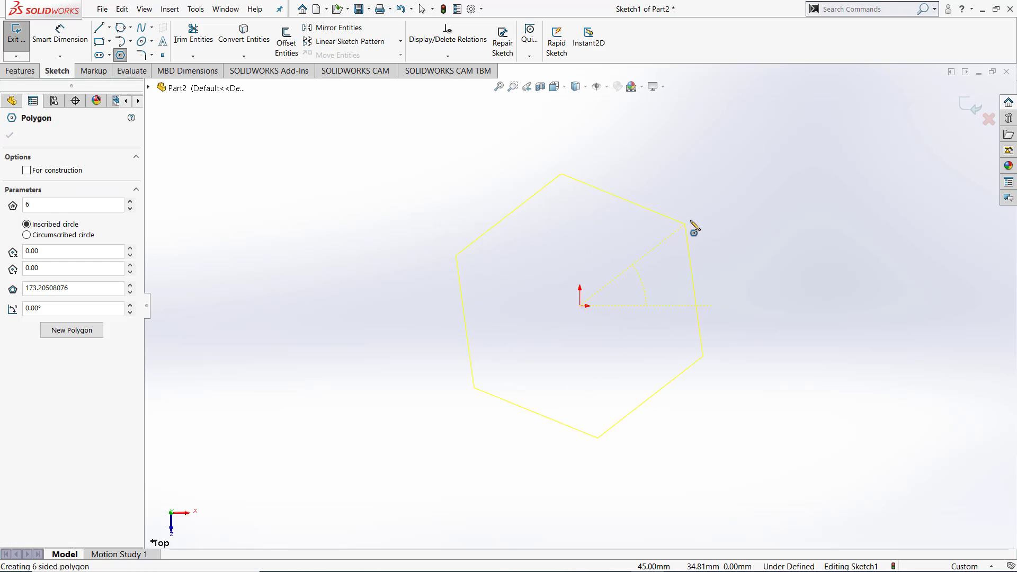
{"action": "left_click", "coordinate": [722, 225]}
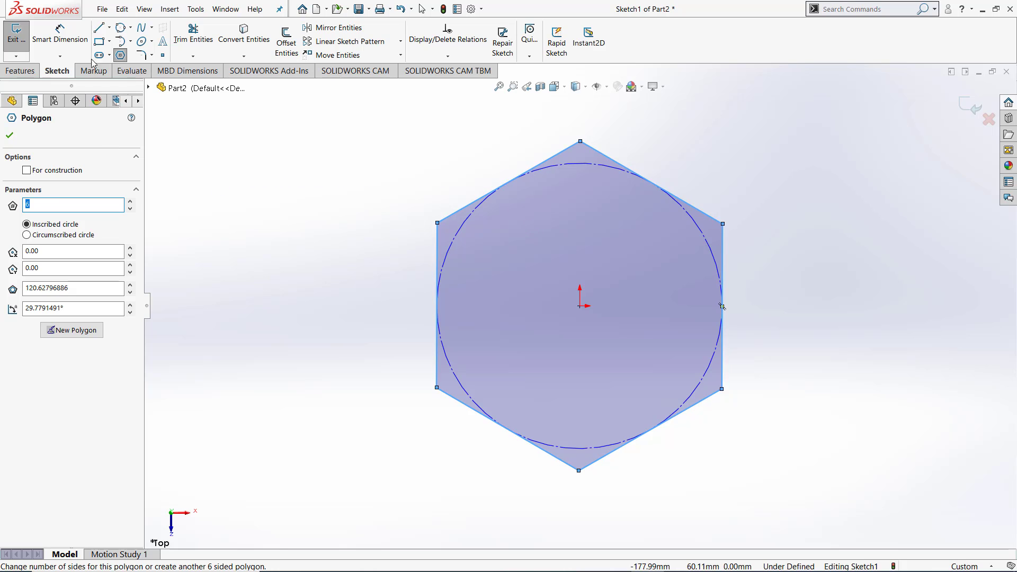
Dimension the hexagon as 100 mm between its left and right edges, placing the dimension above it.
{"action": "left_click", "coordinate": [60, 33]}
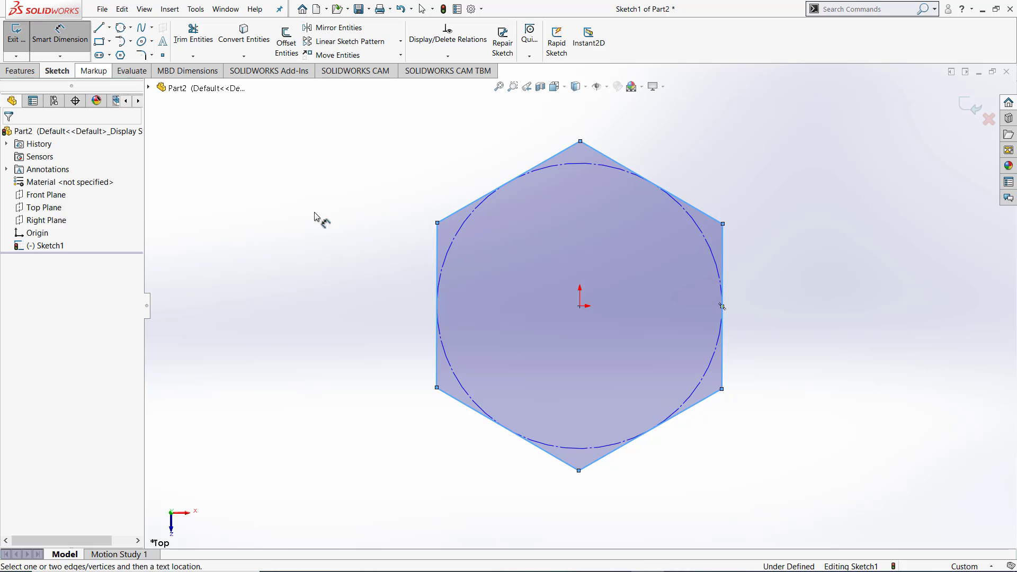
{"action": "left_click", "coordinate": [436, 254]}
{"action": "left_click", "coordinate": [721, 270]}
{"action": "left_click", "coordinate": [571, 126]}
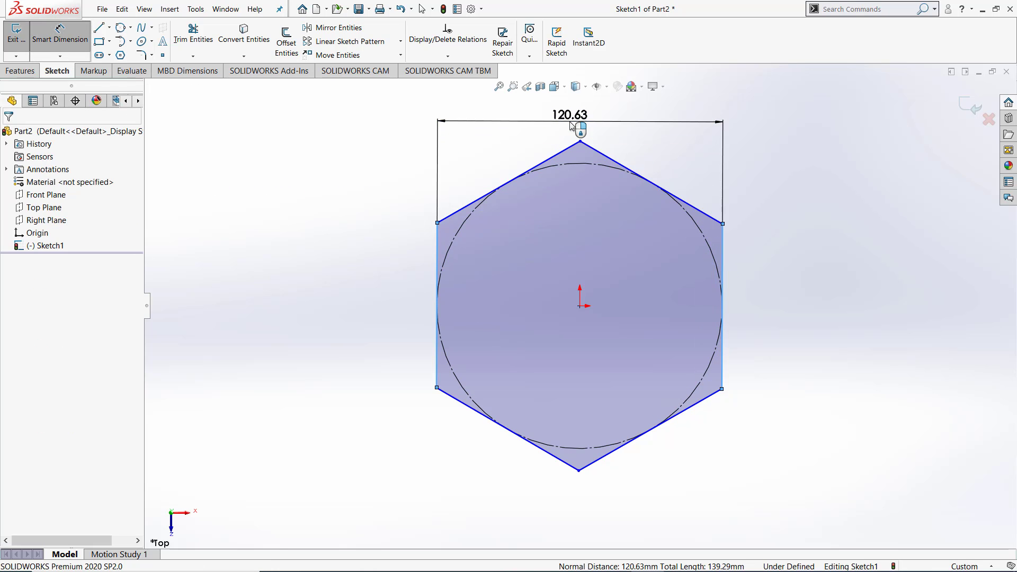
{"action": "type", "text": "100"}
{"action": "key", "text": "Return"}
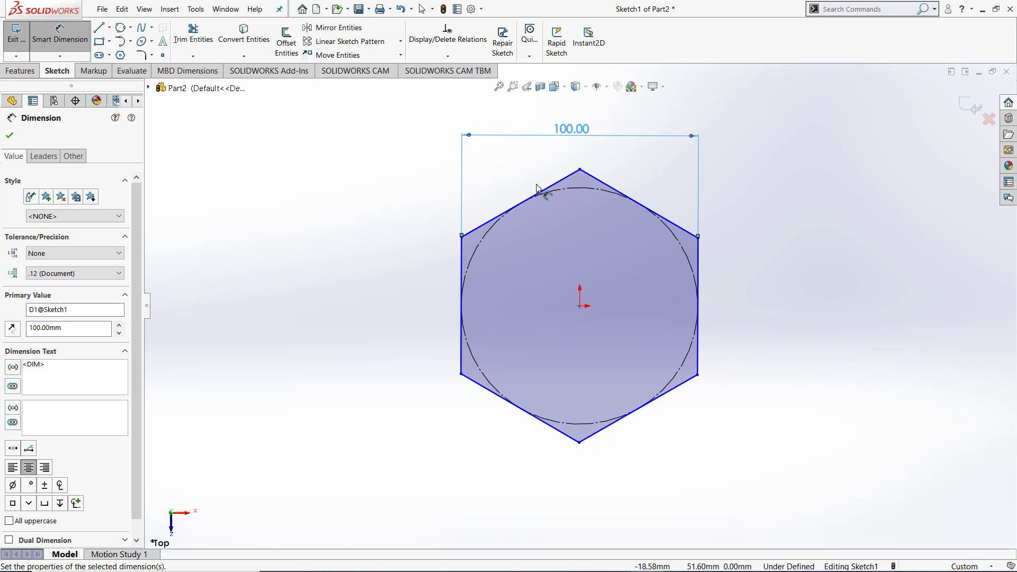
{"action": "key", "text": "Escape"}
Rotate the hexagon counterclockwise about the origin by pulling its top vertex.
{"action": "left_click_drag", "start_coordinate": [579, 170], "coordinate": [535, 189]}
{"action": "left_click", "coordinate": [685, 202]}
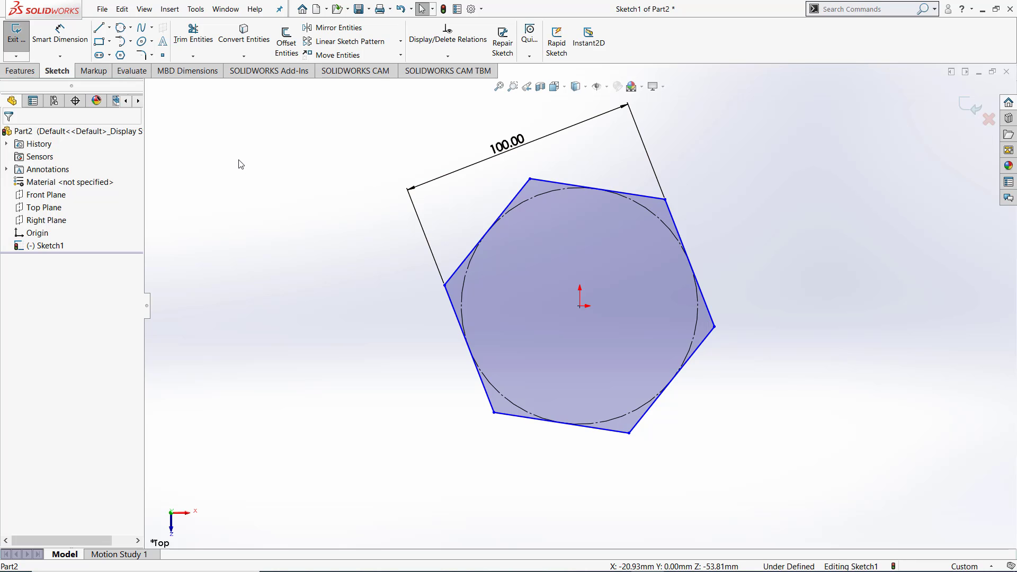
Draw a horizontal centreline about 132 mm long from the origin to the right, past the hexagon.
{"action": "left_click", "coordinate": [109, 27]}
{"action": "left_click", "coordinate": [117, 54]}
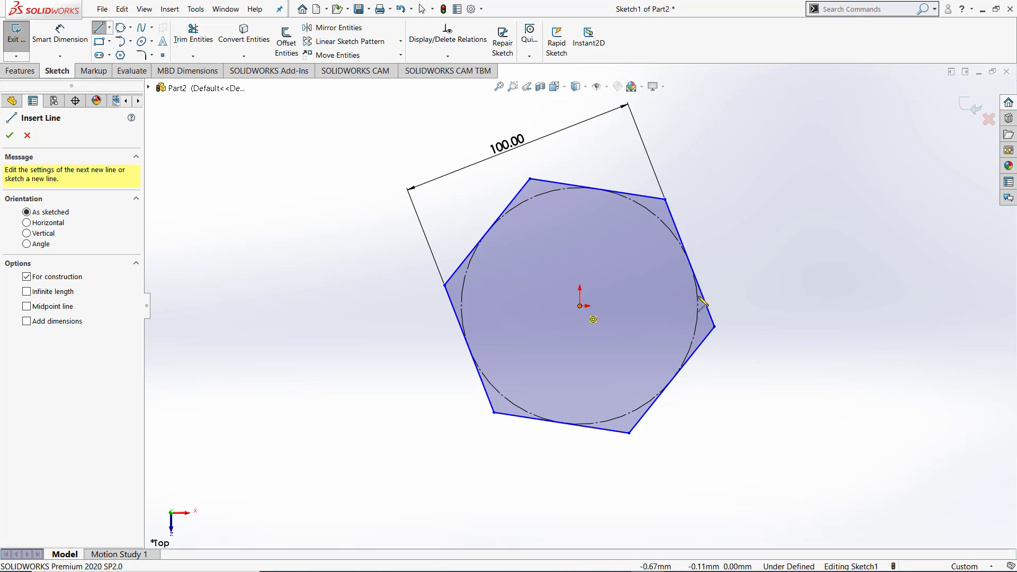
{"action": "left_click", "coordinate": [580, 306]}
{"action": "left_click", "coordinate": [892, 306]}
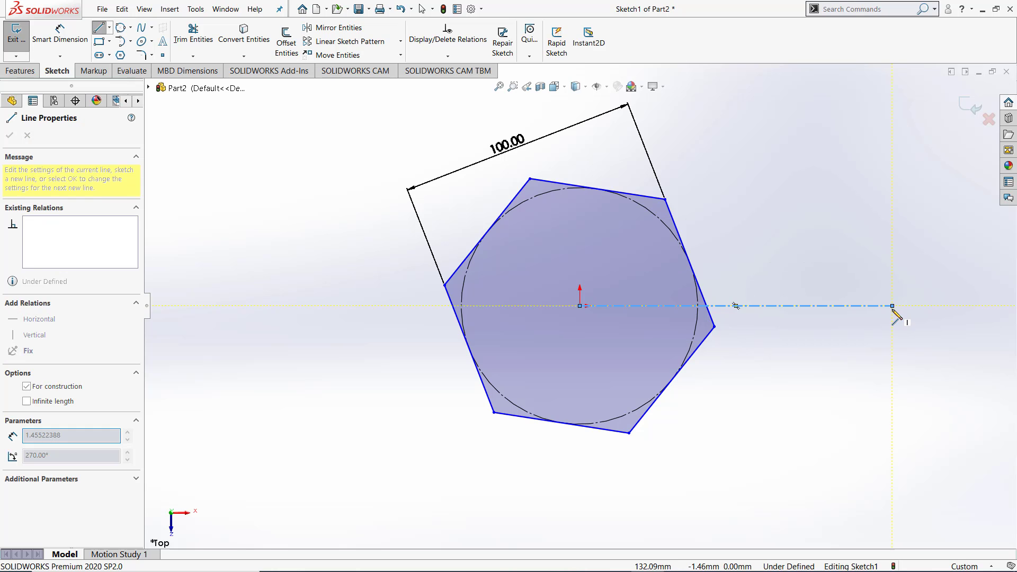
{"action": "key", "text": "Escape"}
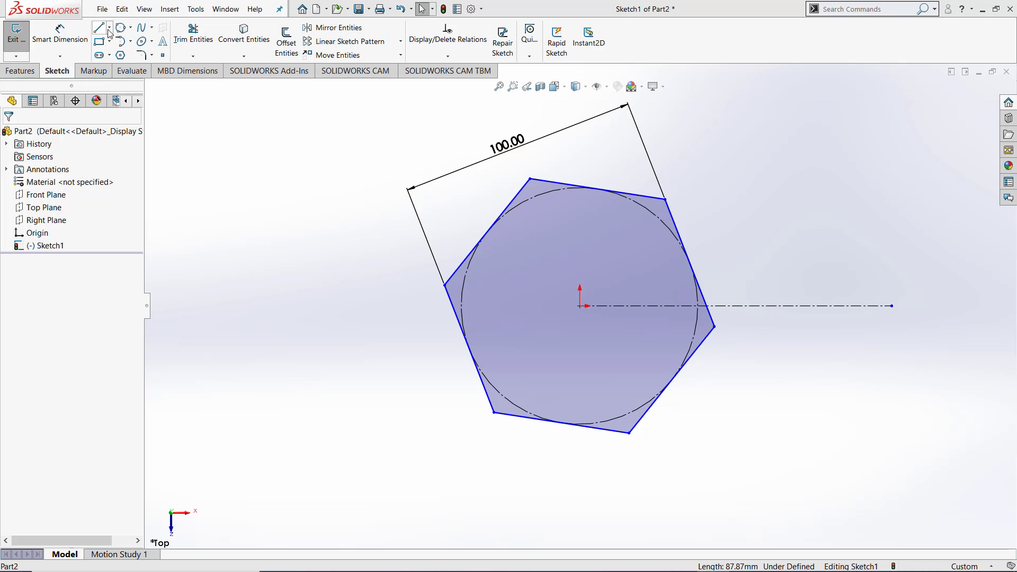
Draw a vertical centreline from the origin upward, ending above the hexagon.
{"action": "left_click", "coordinate": [109, 29]}
{"action": "left_click", "coordinate": [130, 53]}
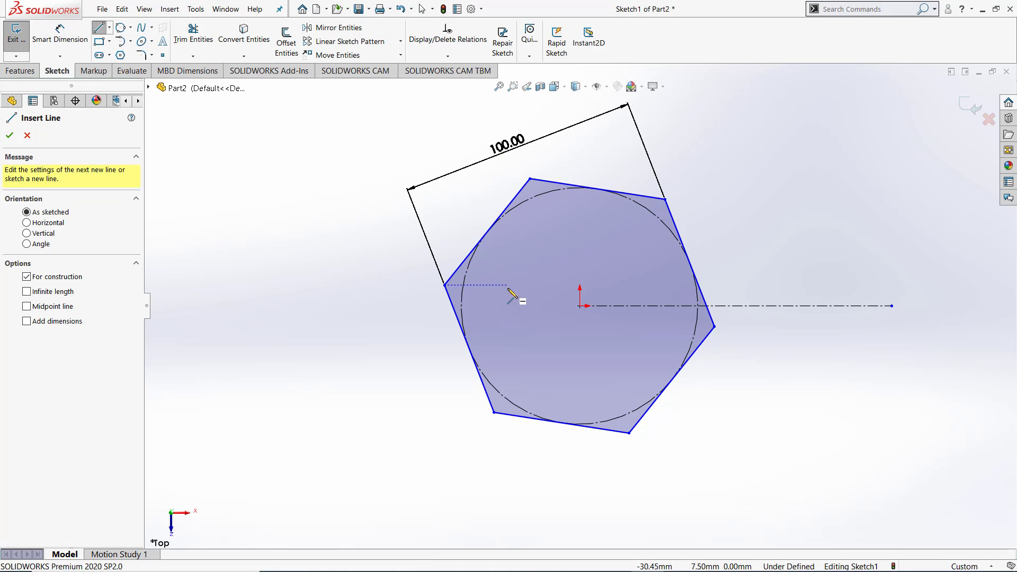
{"action": "left_click", "coordinate": [579, 306]}
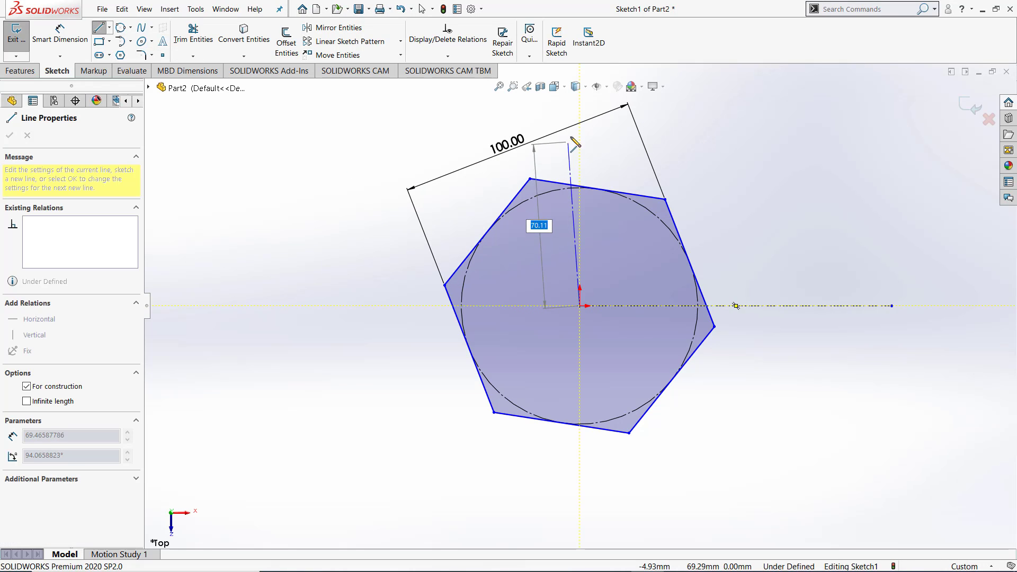
{"action": "left_click", "coordinate": [579, 123]}
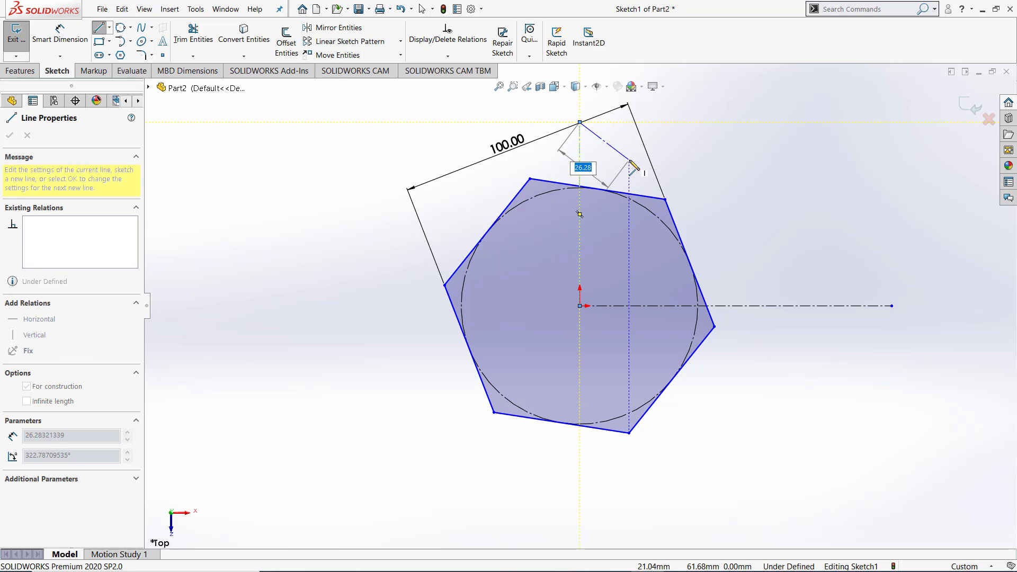
{"action": "key", "text": "Escape"}
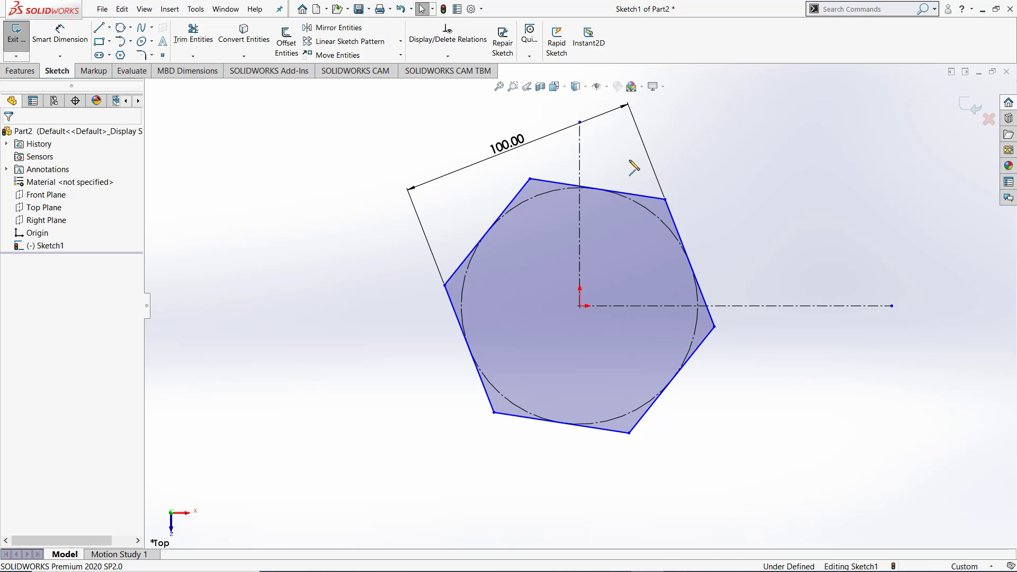
Dimension the angle between the horizontal centreline and the hexagon's upper-right edge as 45°.
{"action": "left_click", "coordinate": [62, 46]}
{"action": "left_click", "coordinate": [645, 309]}
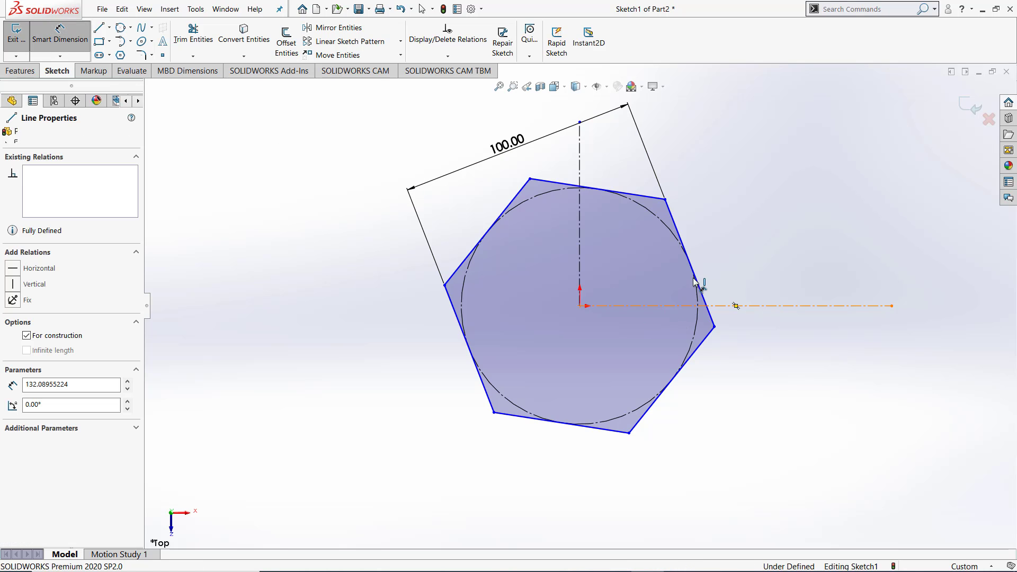
{"action": "left_click", "coordinate": [688, 274]}
{"action": "left_click", "coordinate": [644, 266]}
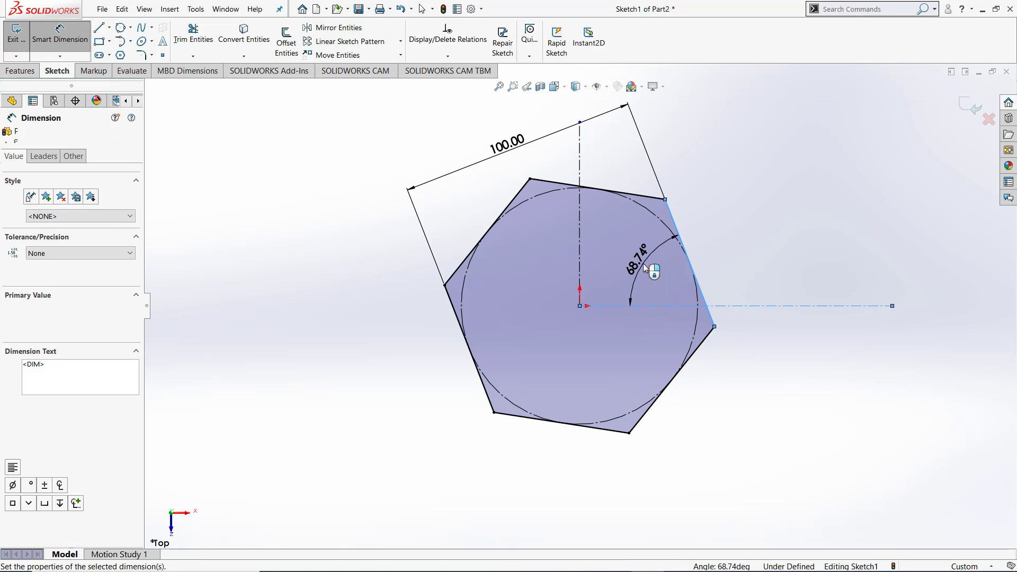
{"action": "type", "text": "45"}
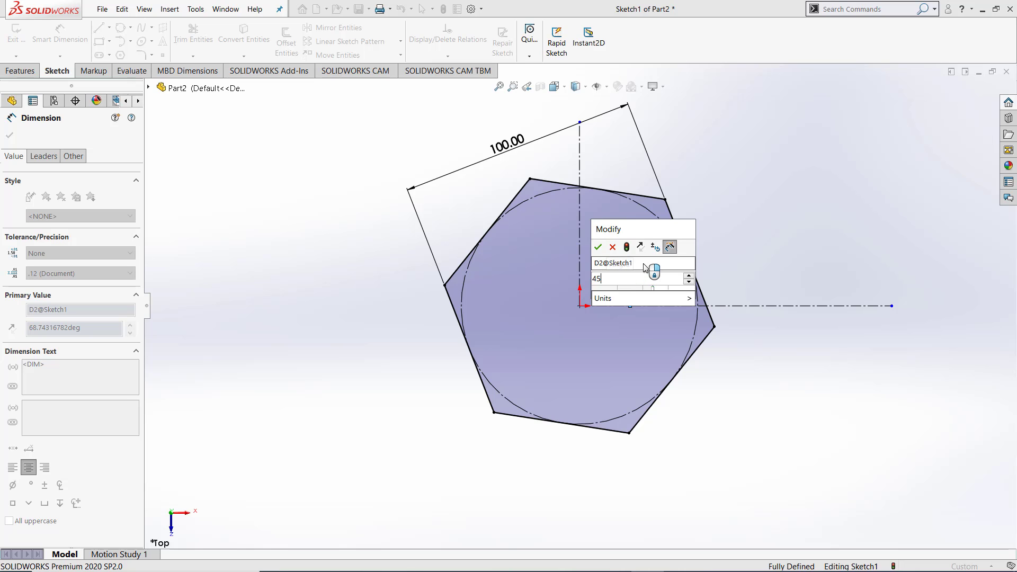
{"action": "key", "text": "Return"}
{"action": "left_click", "coordinate": [721, 177]}
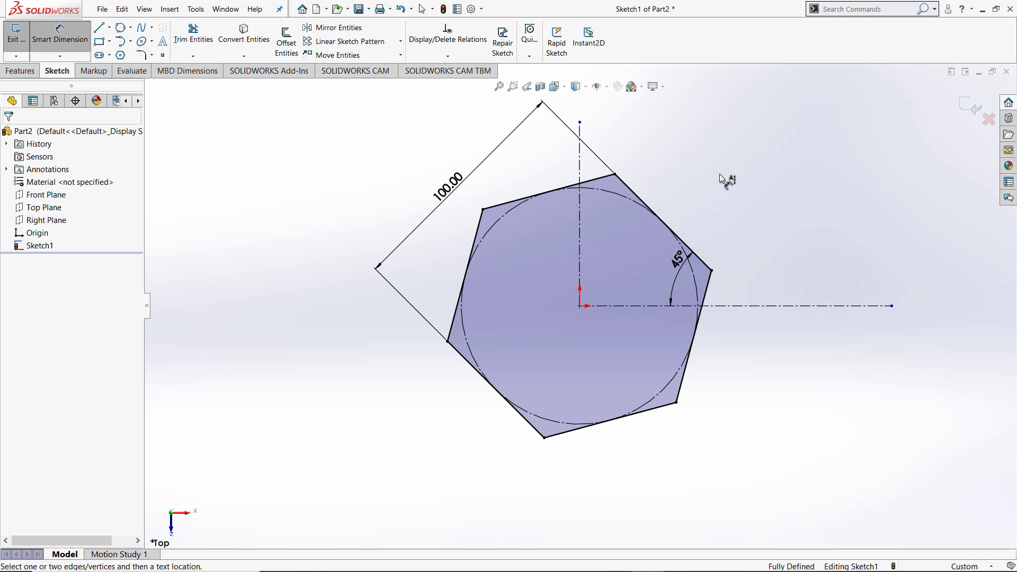
{"action": "key", "text": "Escape"}
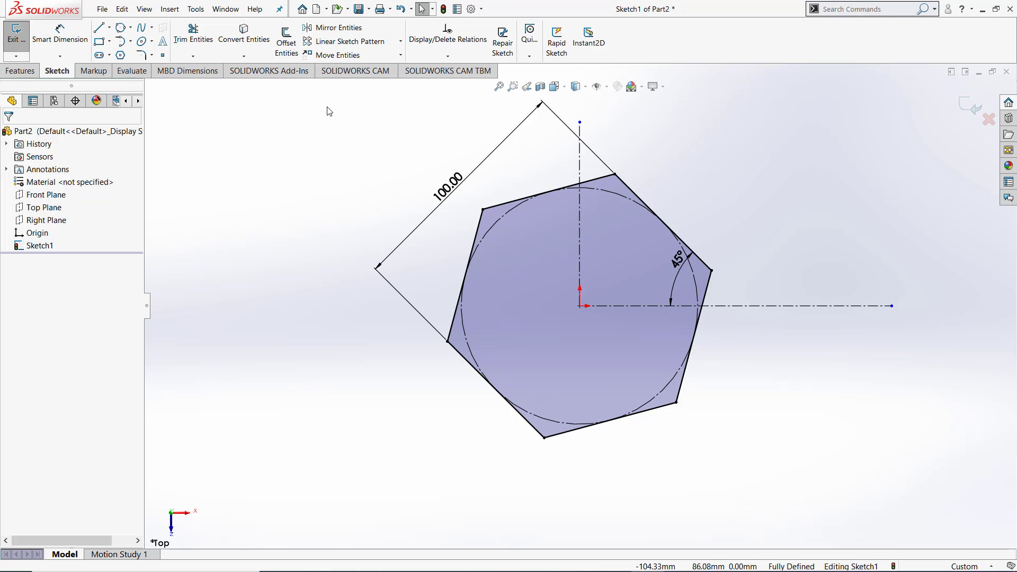
Delete the hexagon together with both centrelines and all dimensions from the sketch.
{"action": "mouse_move", "coordinate": [320, 108]}
{"action": "left_mouse_down"}
{"action": "mouse_move", "coordinate": [742, 198]}
{"action": "mouse_move", "coordinate": [880, 462]}
{"action": "mouse_move", "coordinate": [916, 494]}
{"action": "left_mouse_up"}
{"action": "key", "text": "Delete"}
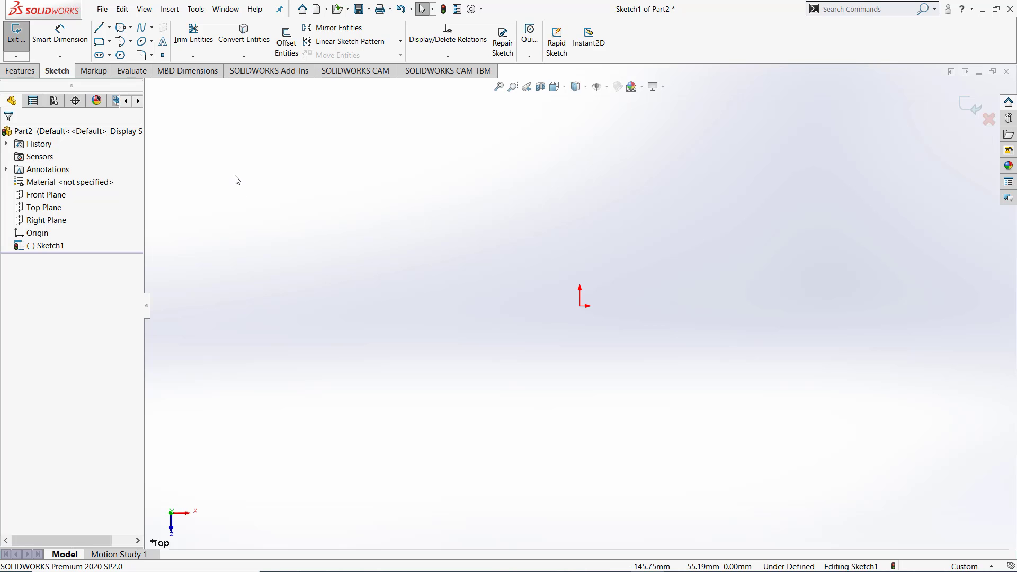
Sketch a wide straight slot sloping up to the right, with its centre off the origin.
{"action": "left_click", "coordinate": [111, 55]}
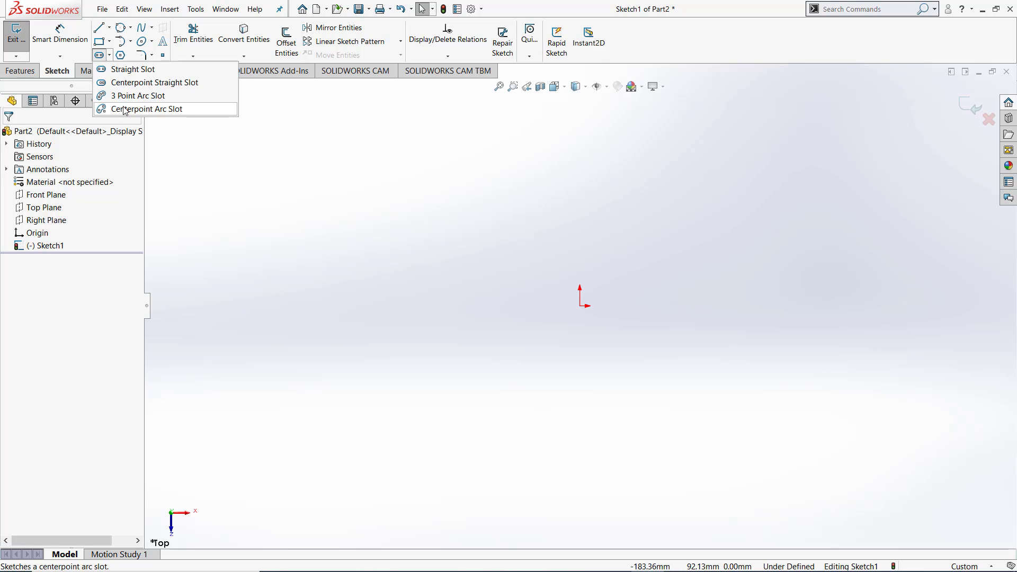
{"action": "left_click", "coordinate": [130, 70]}
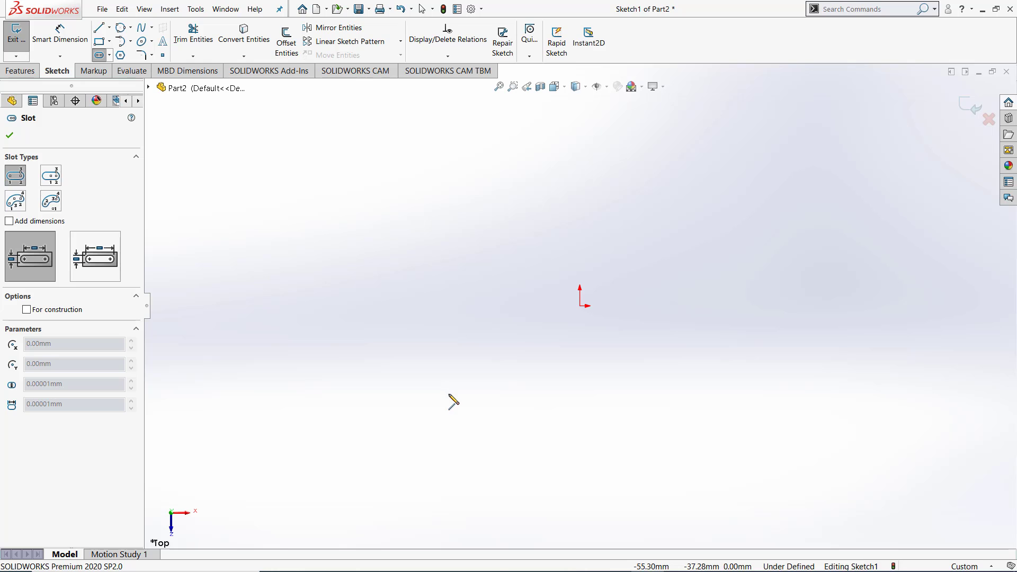
{"action": "left_click", "coordinate": [449, 393]}
{"action": "left_click", "coordinate": [873, 154]}
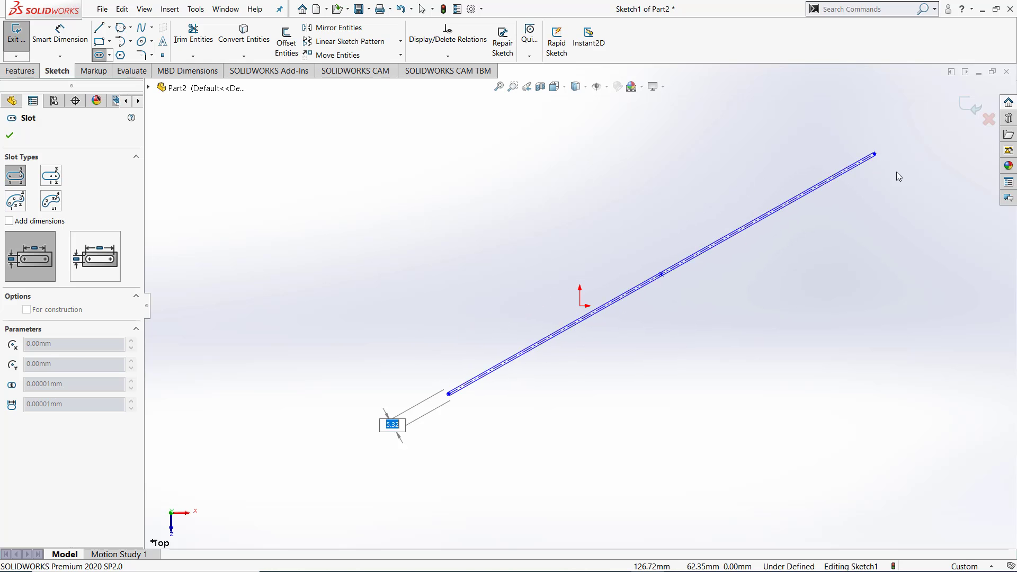
{"action": "left_click", "coordinate": [926, 193]}
{"action": "key", "text": "Escape"}
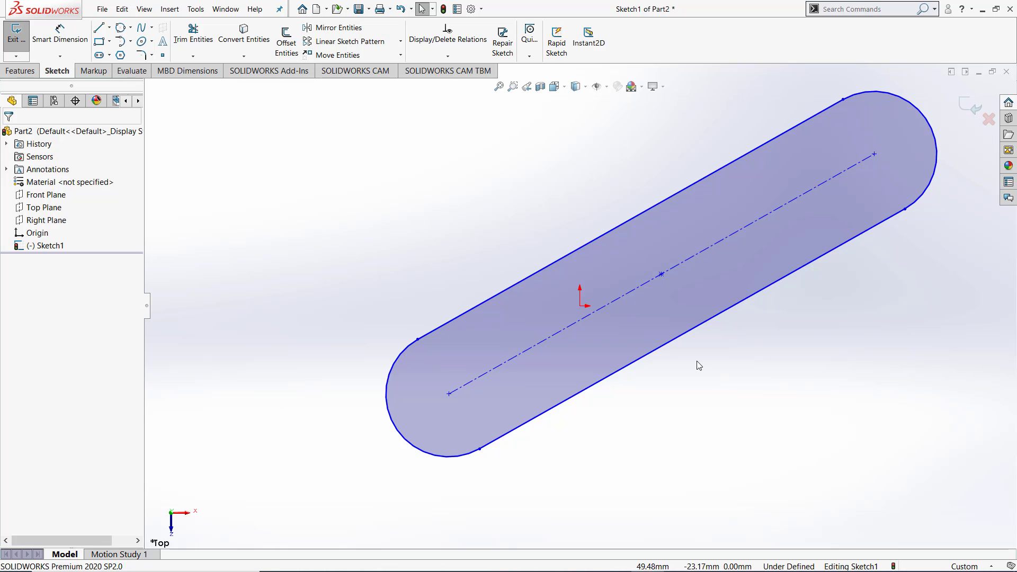
Make the slot's centre point coincident with the origin.
{"action": "left_click", "coordinate": [581, 306]}
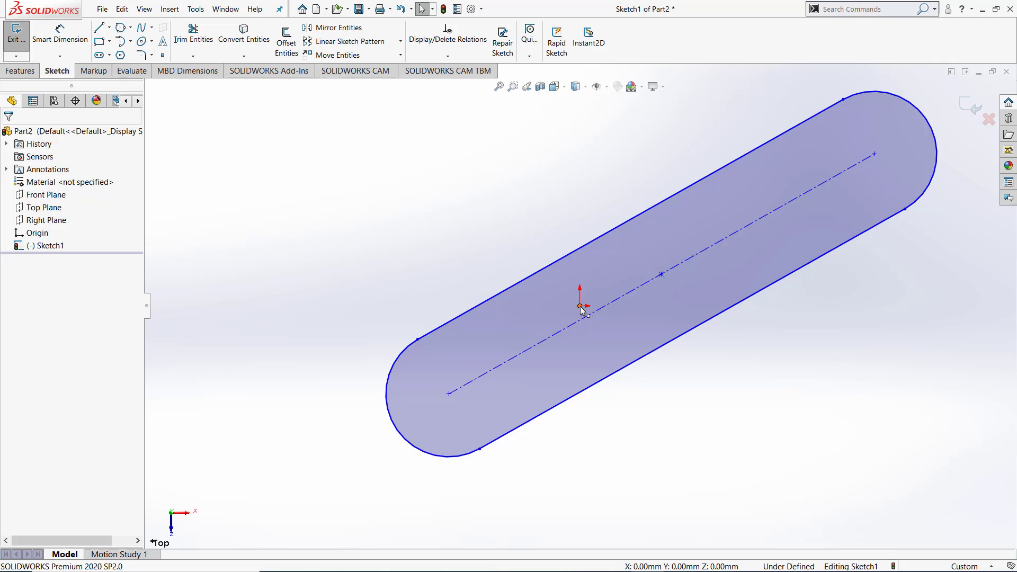
{"action": "left_click", "coordinate": [662, 274], "text": "ctrl"}
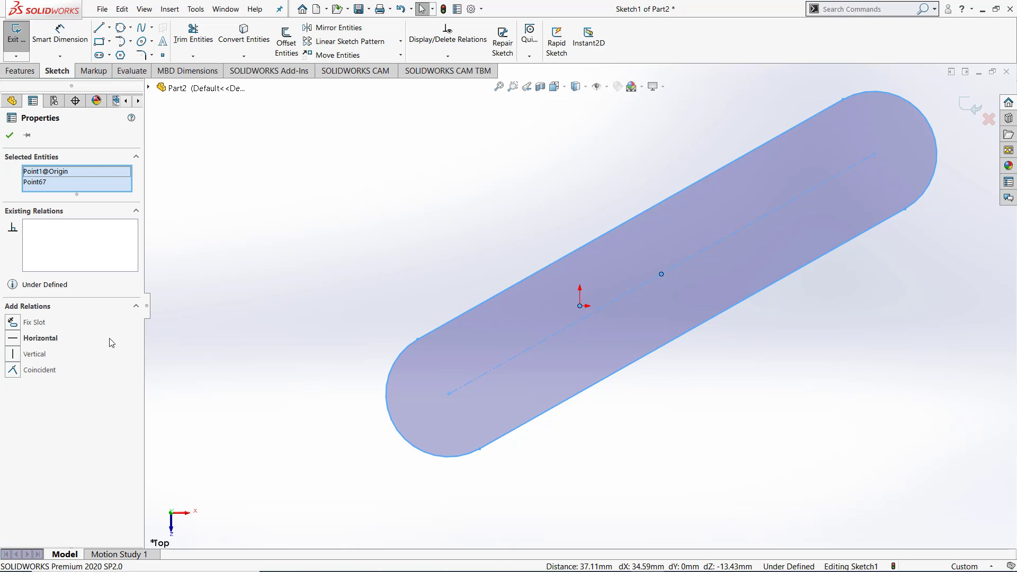
{"action": "left_click", "coordinate": [14, 371]}
{"action": "left_click", "coordinate": [466, 155]}
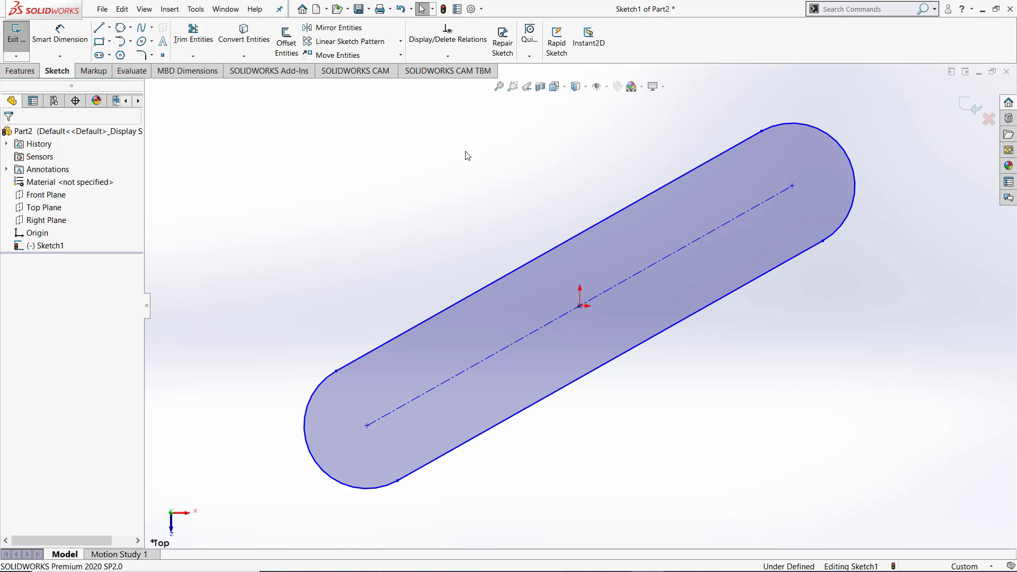
Draw a horizontal centreline about 139 mm long from the origin to the right, beyond the slot.
{"action": "left_click", "coordinate": [109, 29]}
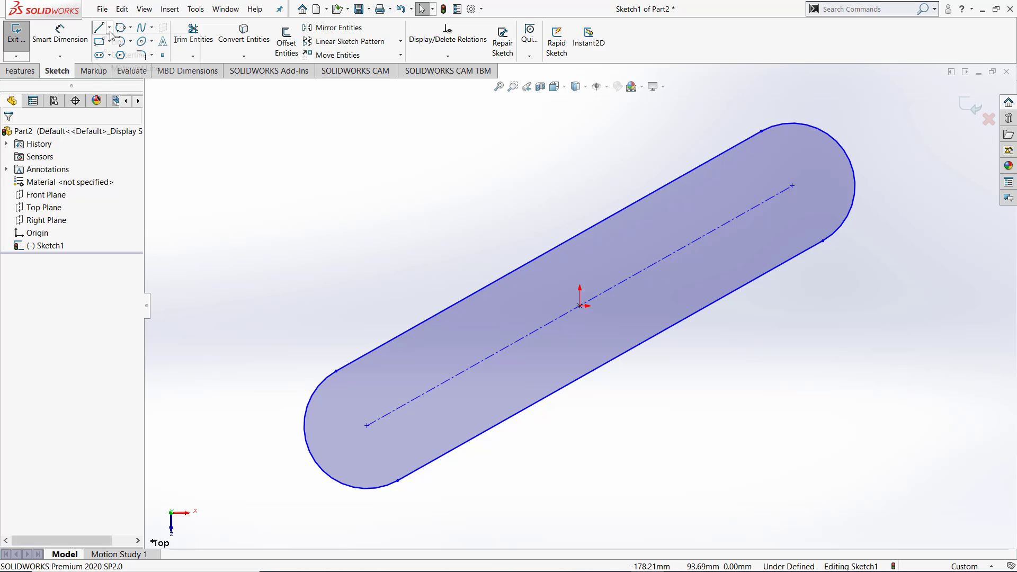
{"action": "left_click", "coordinate": [130, 54]}
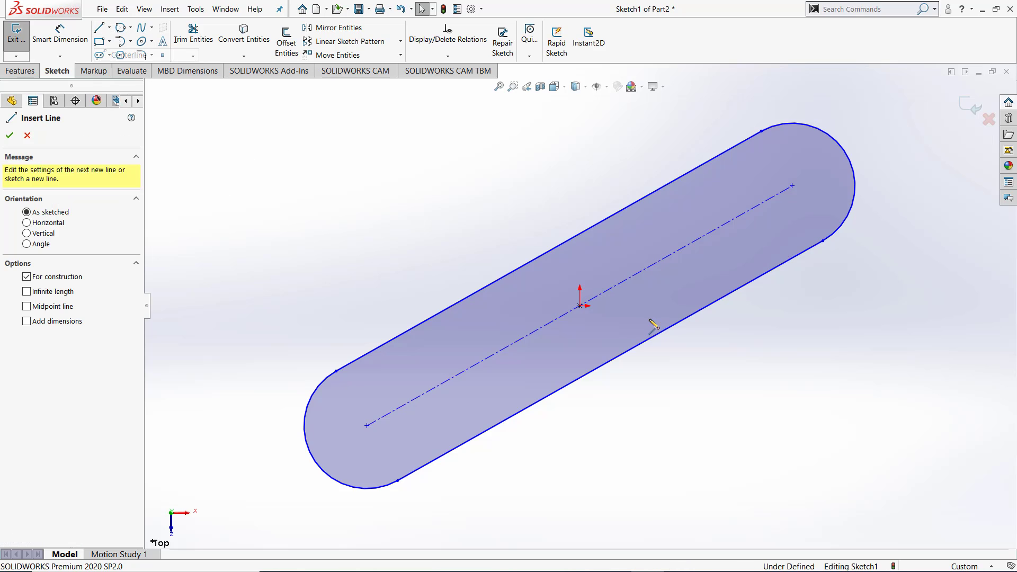
{"action": "left_click", "coordinate": [580, 306]}
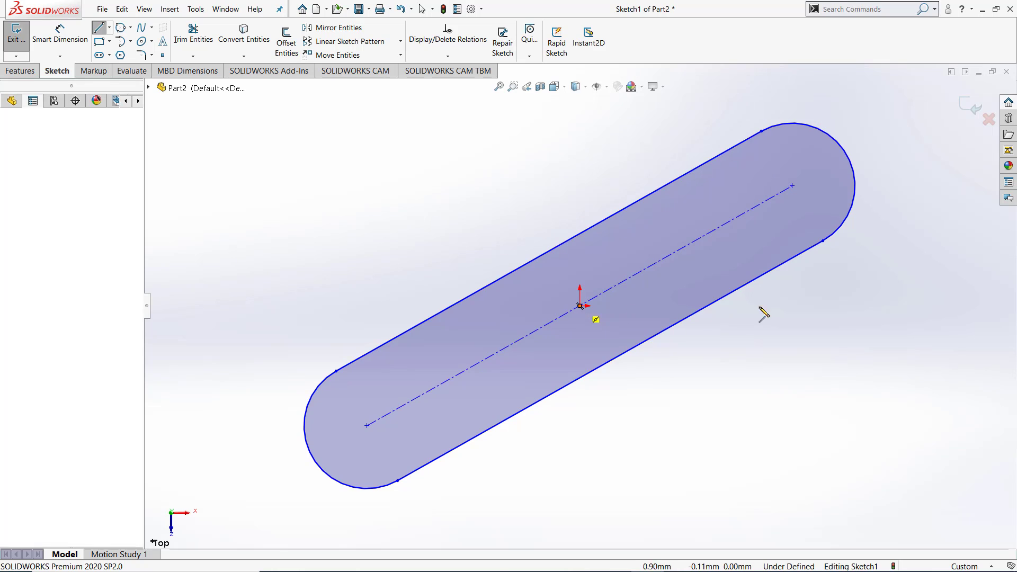
{"action": "left_click", "coordinate": [909, 308]}
{"action": "key", "text": "Escape"}
Draw a vertical centreline about 80 mm long from the origin upward, past the slot's upper edge.
{"action": "left_click", "coordinate": [100, 32]}
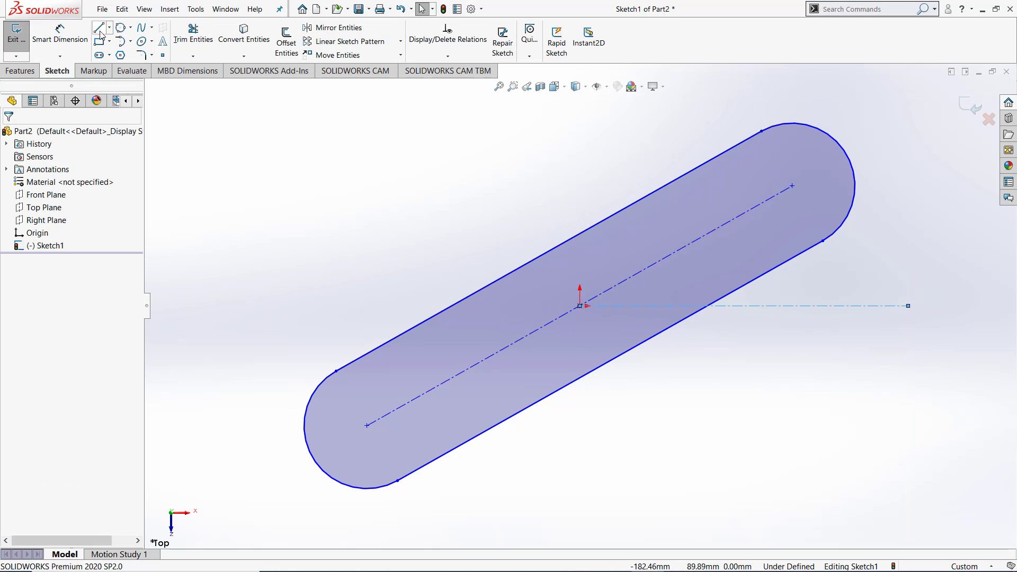
{"action": "left_click", "coordinate": [109, 29]}
{"action": "left_click", "coordinate": [130, 52]}
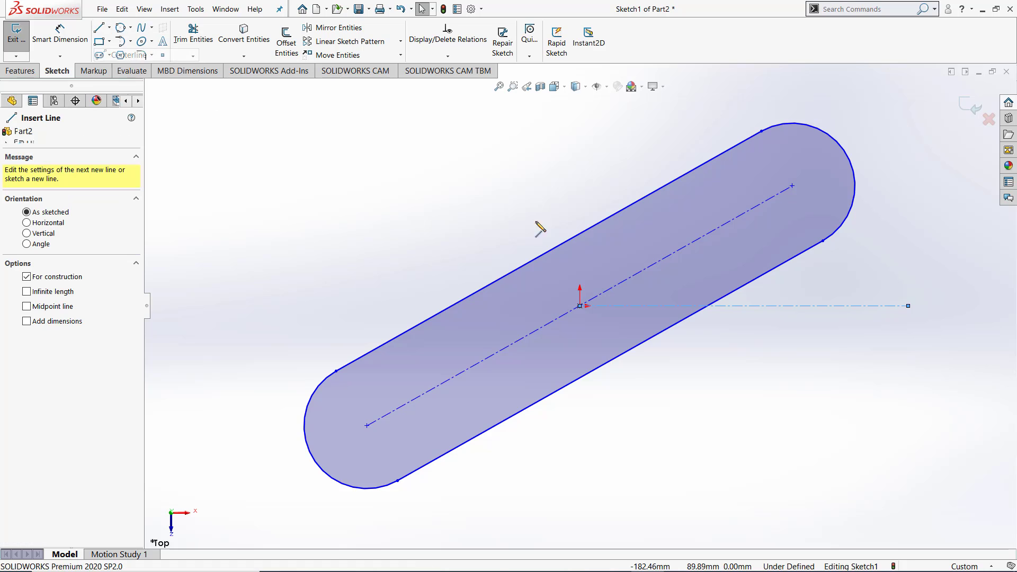
{"action": "left_click", "coordinate": [580, 306]}
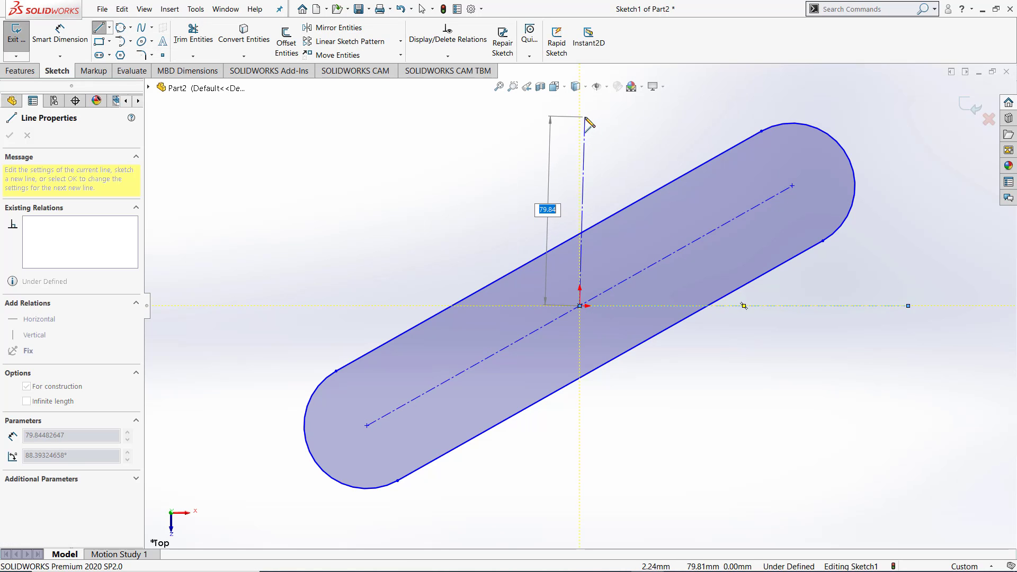
{"action": "left_click", "coordinate": [580, 113]}
{"action": "key", "text": "Escape"}
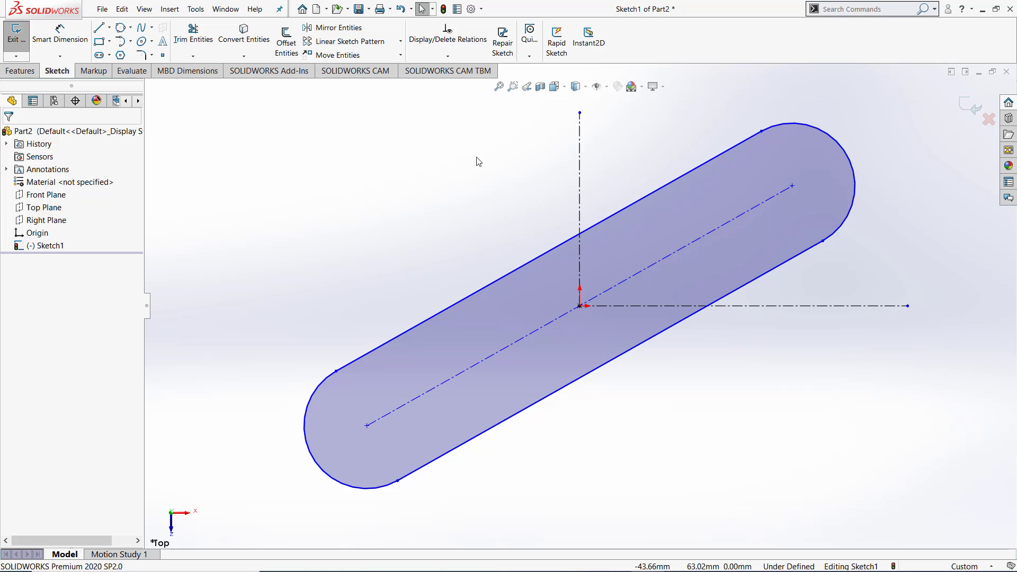
Dimension the angle between the slot's axis and the horizontal construction centreline as 30°.
{"action": "left_click", "coordinate": [60, 32]}
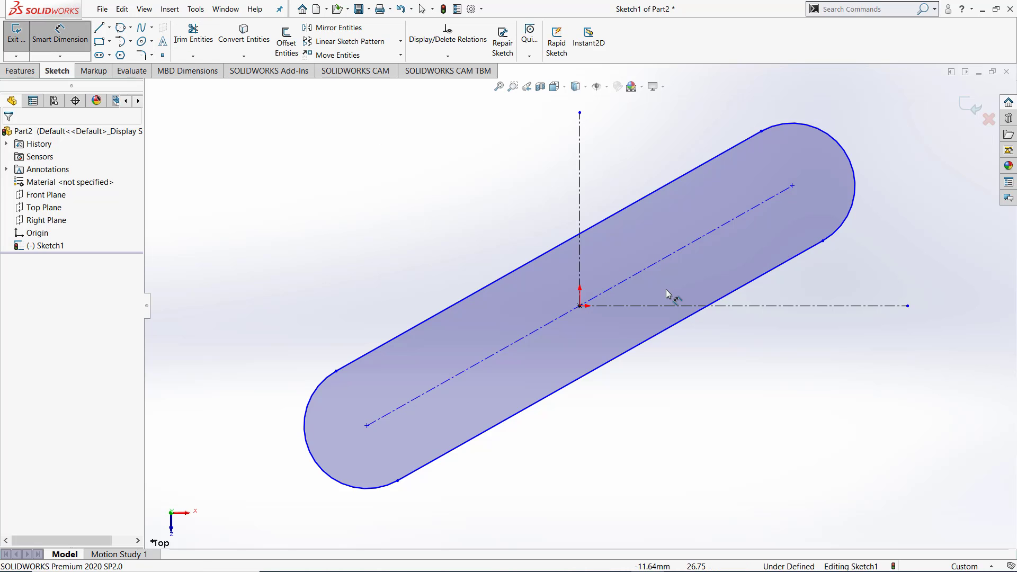
{"action": "left_click", "coordinate": [688, 284]}
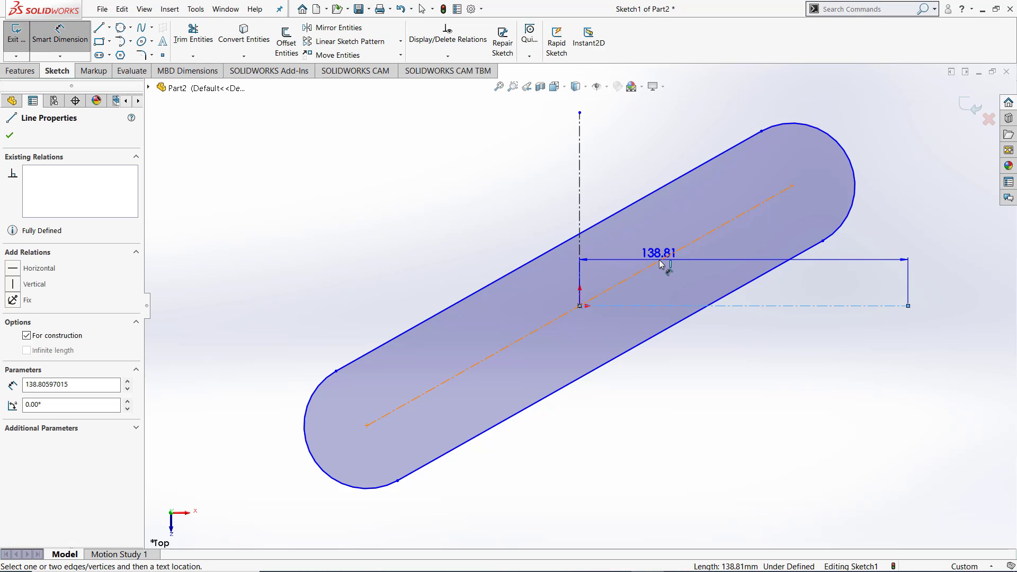
{"action": "left_click", "coordinate": [662, 263]}
{"action": "left_click", "coordinate": [710, 272]}
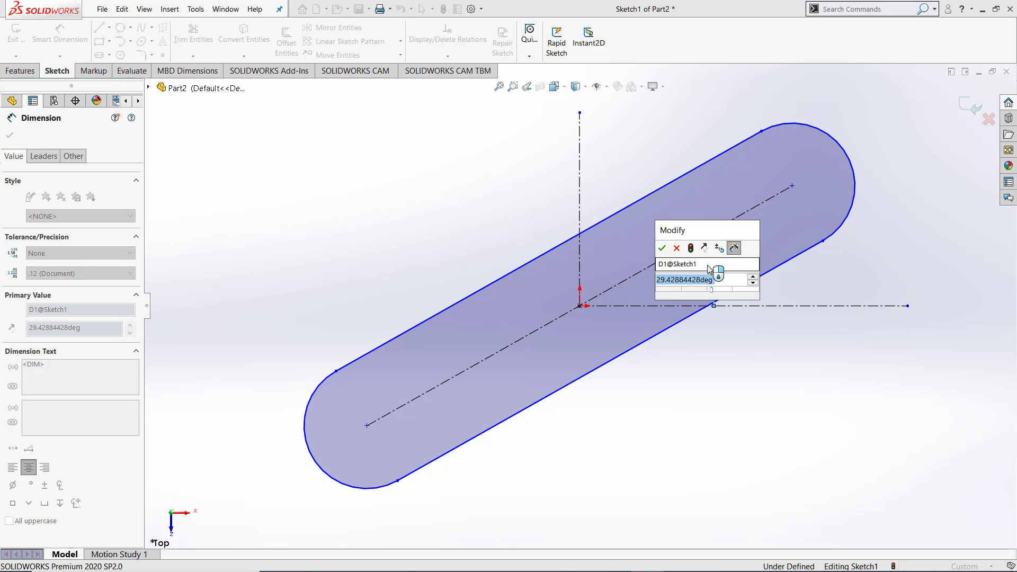
{"action": "type", "text": "30"}
{"action": "key", "text": "Return"}
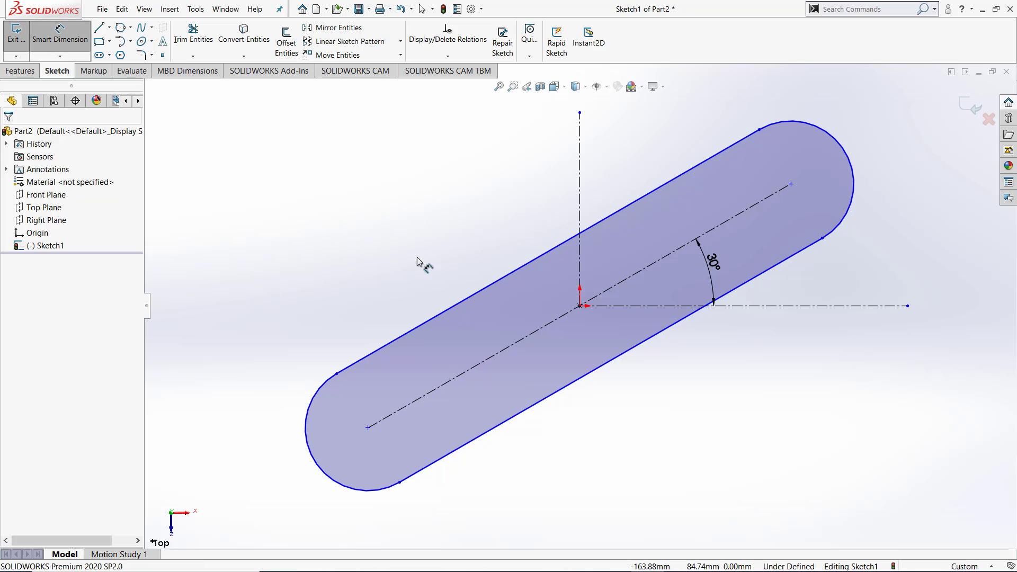
Place a sketch point at the midpoint of each of the inclined slot's two end arcs.
{"action": "left_click", "coordinate": [163, 55]}
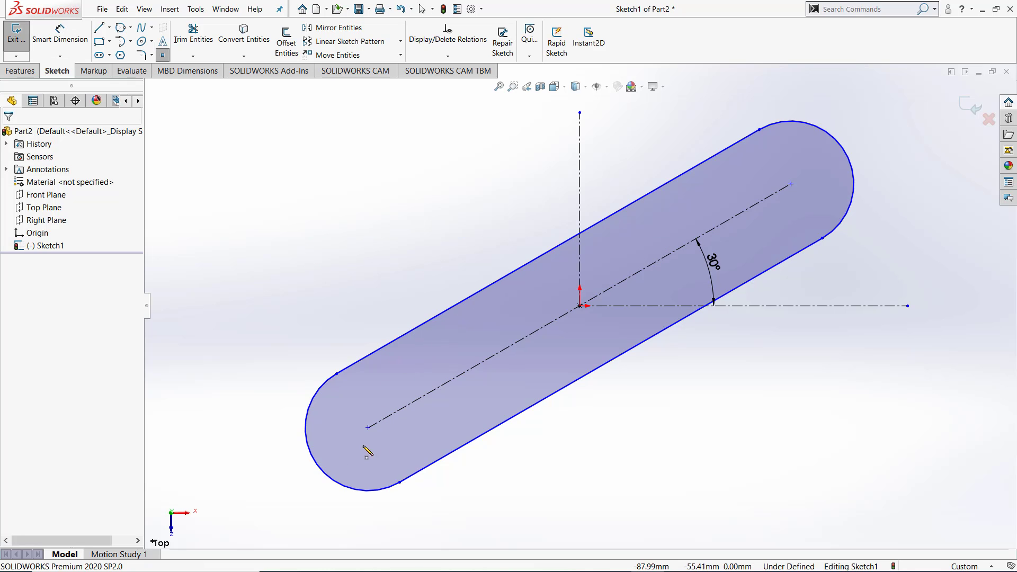
{"action": "left_click", "coordinate": [314, 460]}
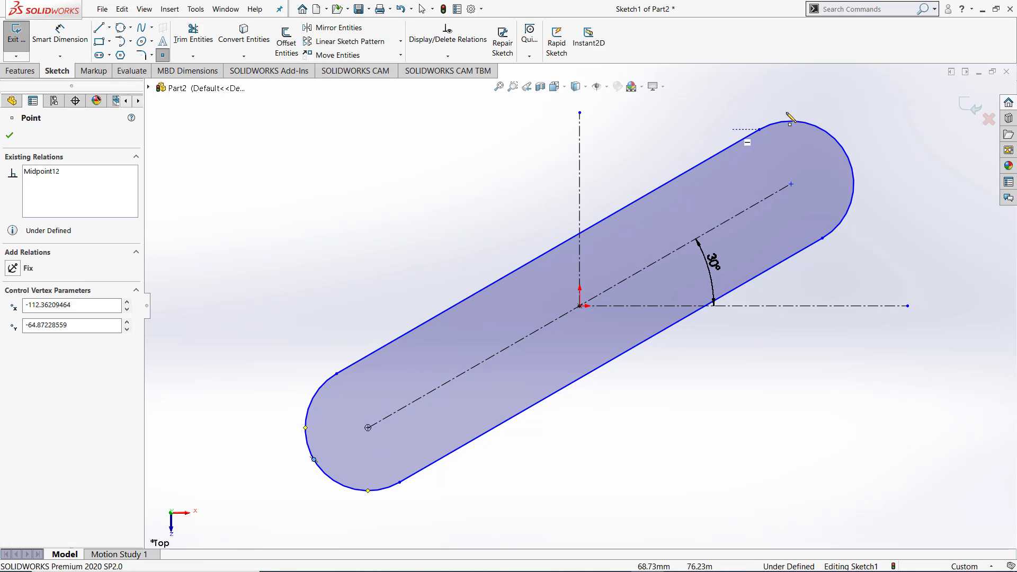
{"action": "left_click", "coordinate": [845, 153]}
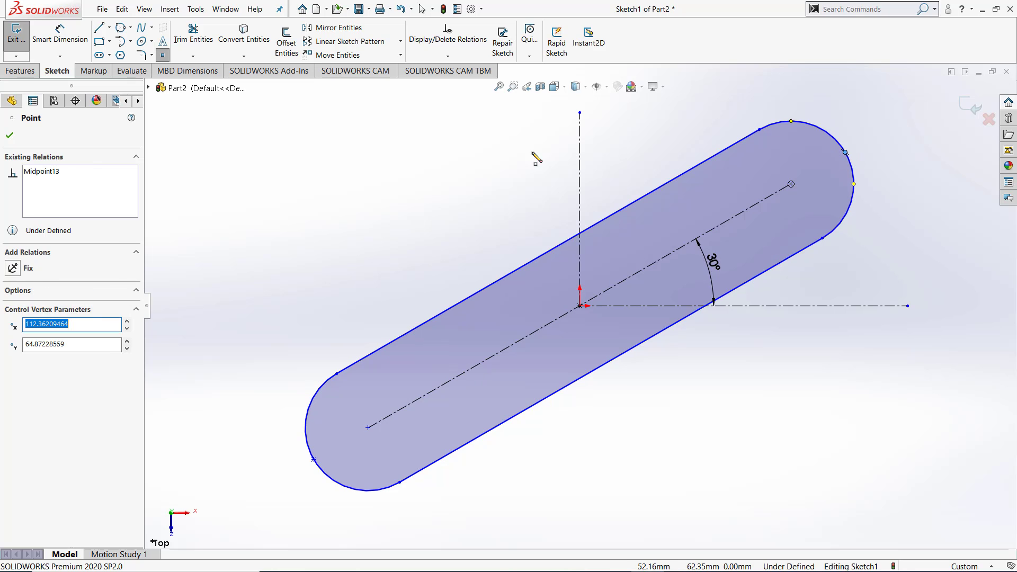
{"action": "key", "text": "Escape"}
Dimension the inclined slot's overall length between the two arc midpoints, aligned with the slot, as 200 mm.
{"action": "left_click", "coordinate": [60, 34]}
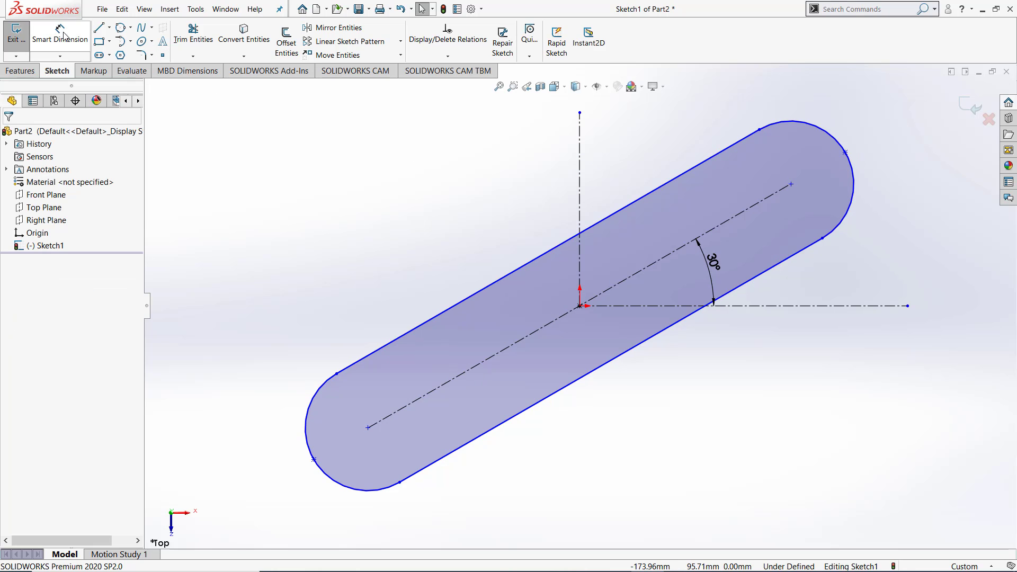
{"action": "left_click", "coordinate": [314, 459]}
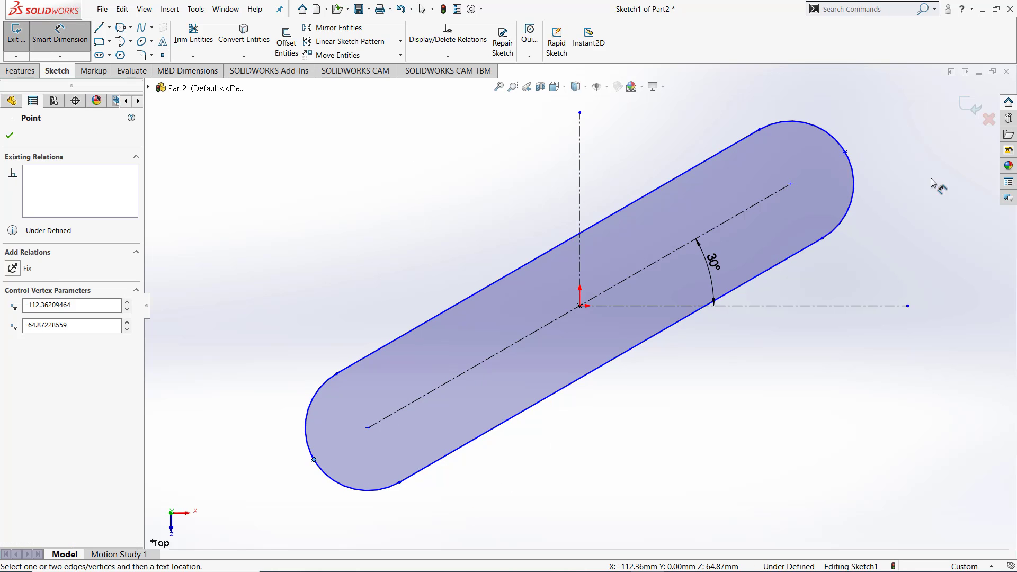
{"action": "left_click", "coordinate": [845, 154]}
{"action": "left_click", "coordinate": [529, 163]}
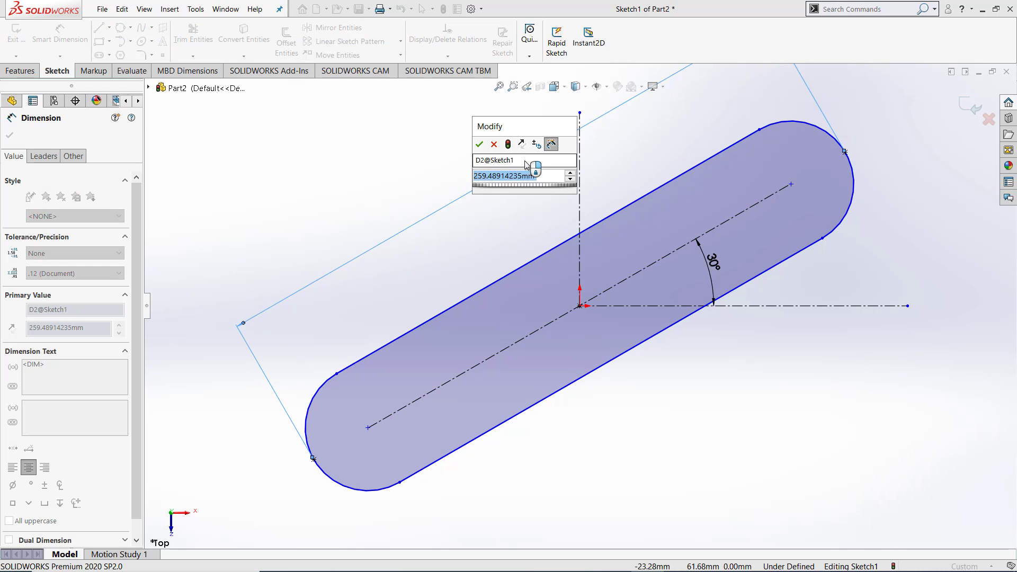
{"action": "scroll", "coordinate": [527, 165], "scroll_direction": "down", "scroll_amount": 3}
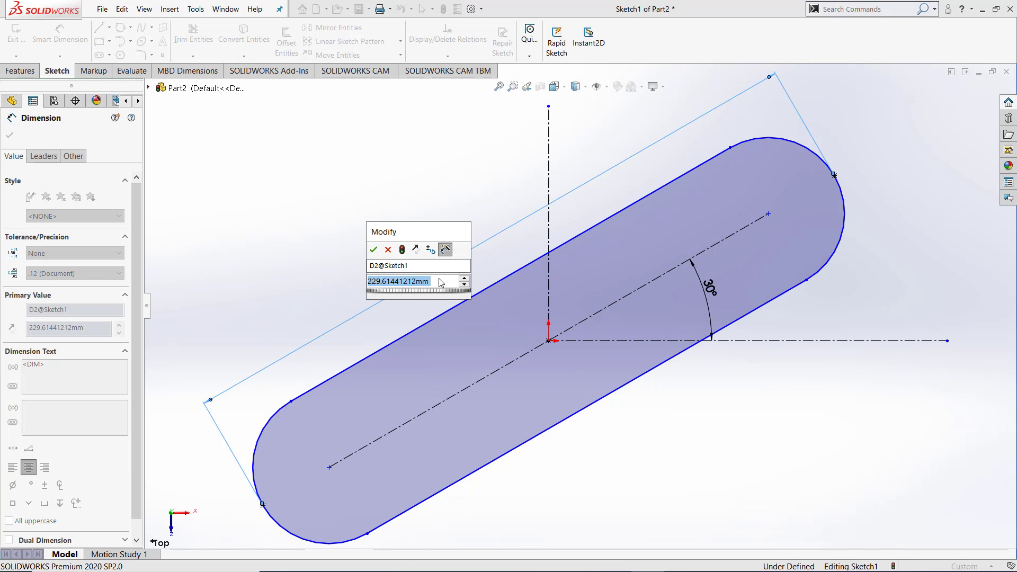
{"action": "type", "text": "200"}
{"action": "key", "text": "Return"}
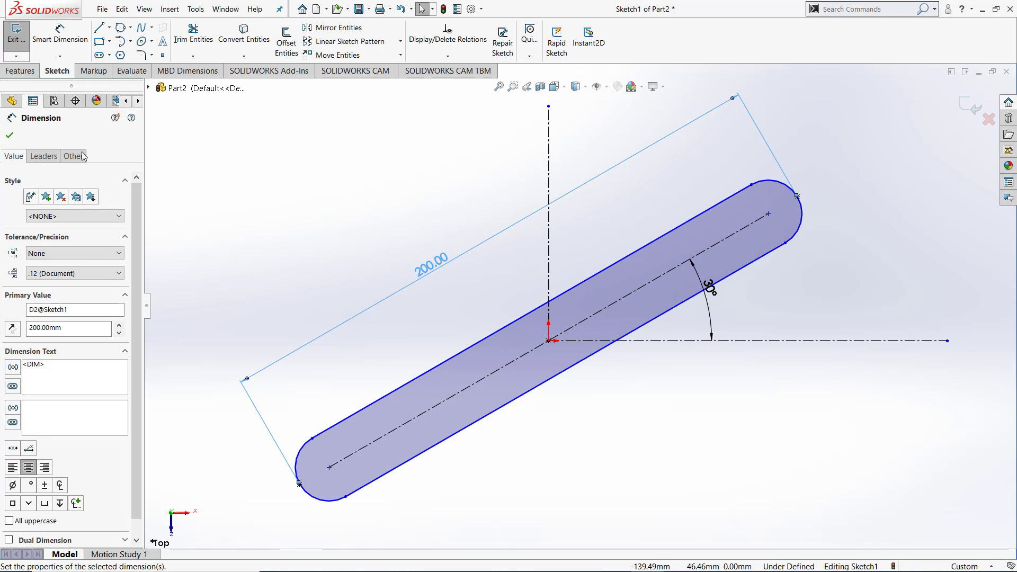
Dimension the inclined slot's width between its two straight edges as 50 mm.
{"action": "left_click", "coordinate": [64, 43]}
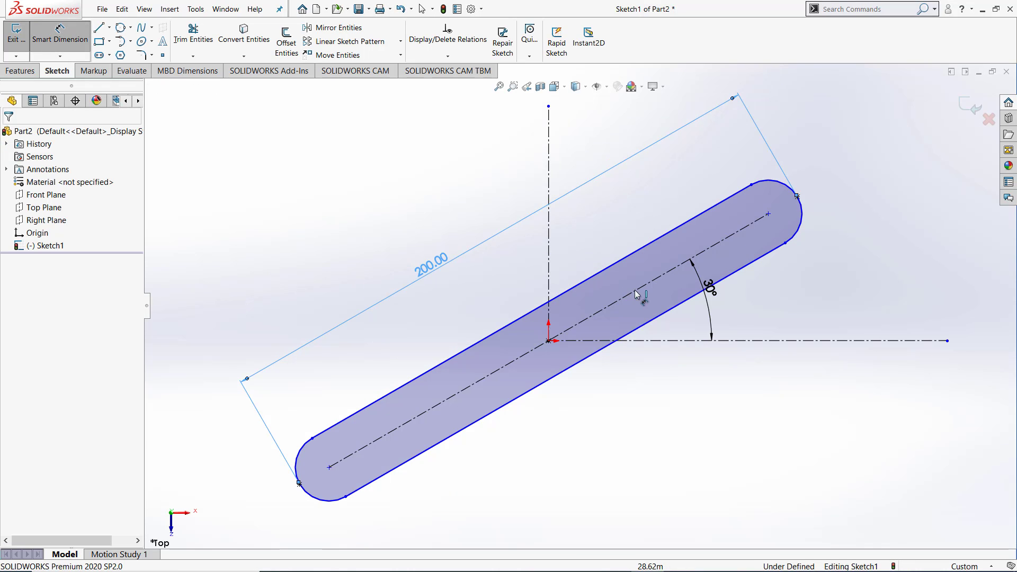
{"action": "left_click", "coordinate": [750, 192]}
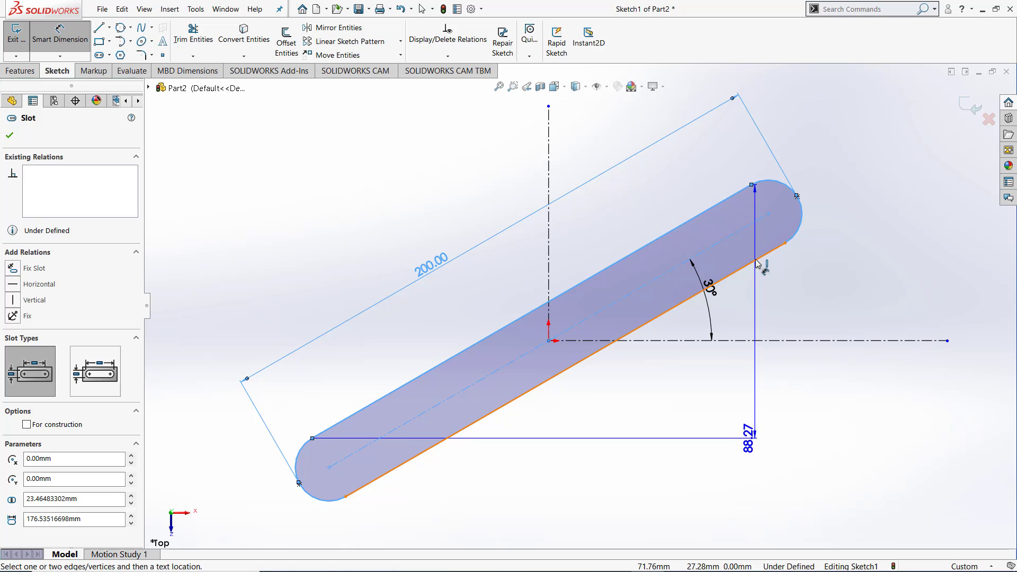
{"action": "left_click", "coordinate": [758, 263]}
{"action": "left_click", "coordinate": [827, 161]}
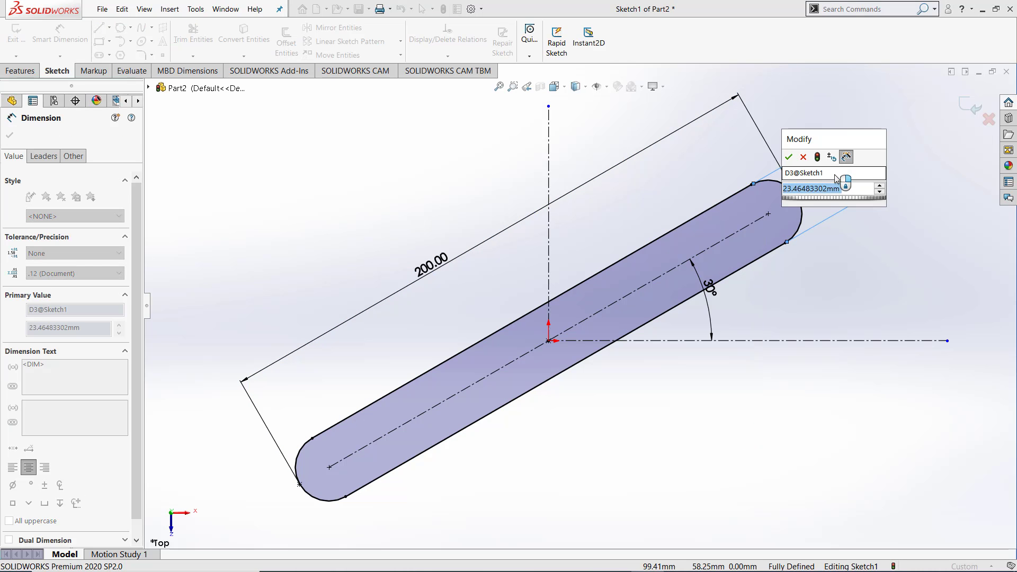
{"action": "type", "text": "50"}
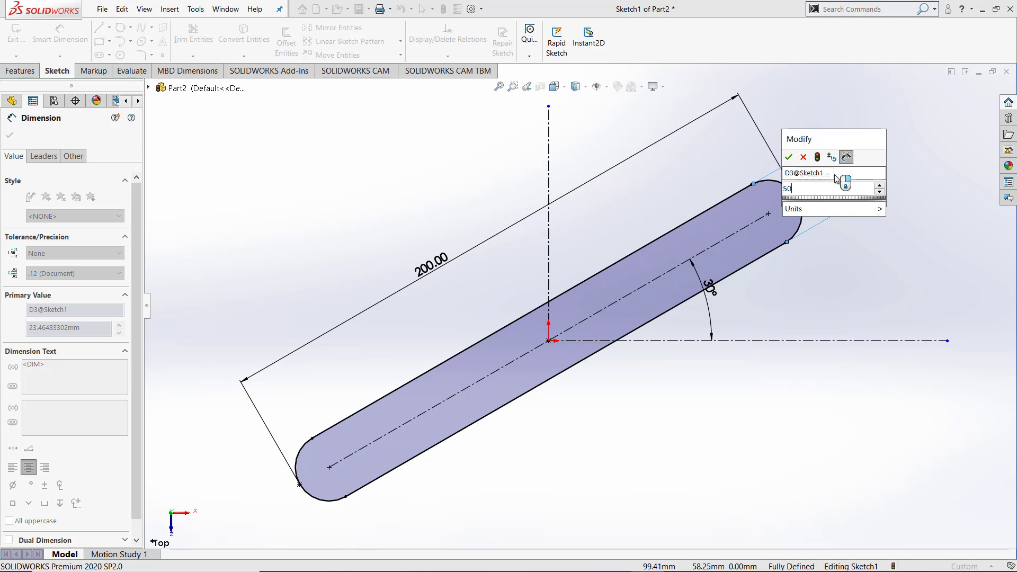
{"action": "key", "text": "Return"}
{"action": "left_click", "coordinate": [880, 151]}
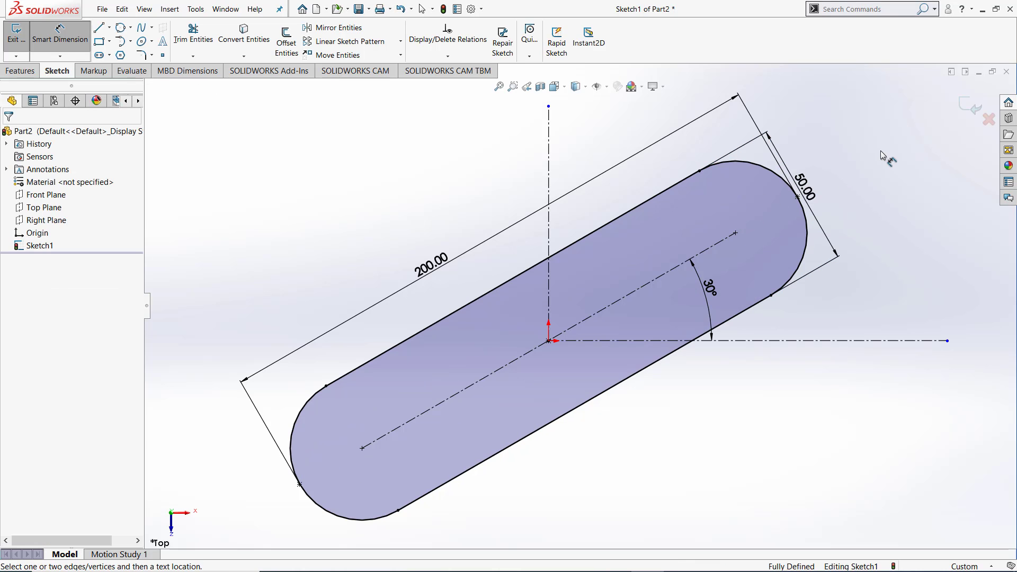
{"action": "key", "text": "Escape"}
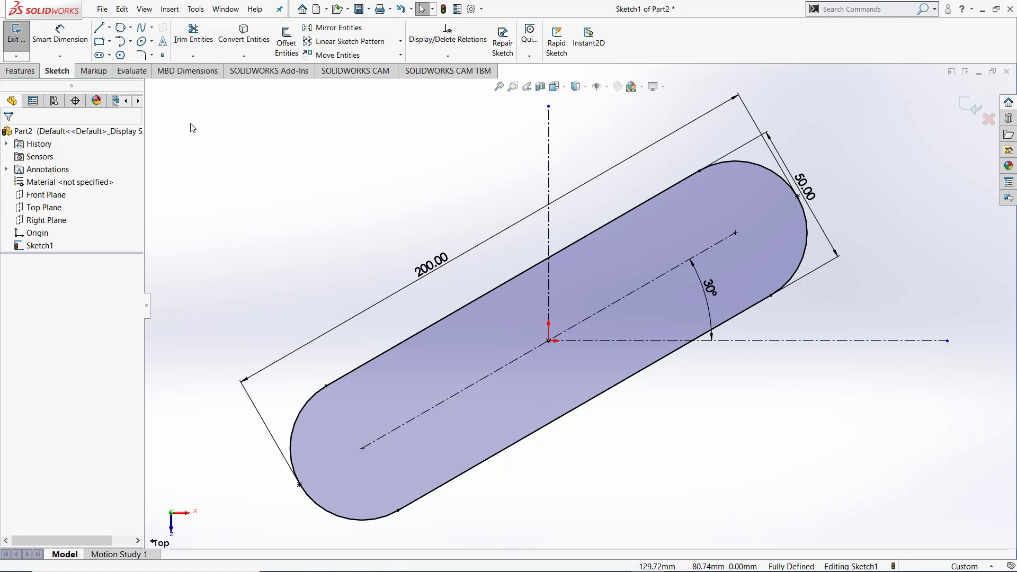
Delete the inclined slot with its dimensions and both construction centrelines, emptying the sketch.
{"action": "mouse_move", "coordinate": [192, 127]}
{"action": "left_mouse_down"}
{"action": "mouse_move", "coordinate": [352, 221]}
{"action": "mouse_move", "coordinate": [985, 538]}
{"action": "left_mouse_up"}
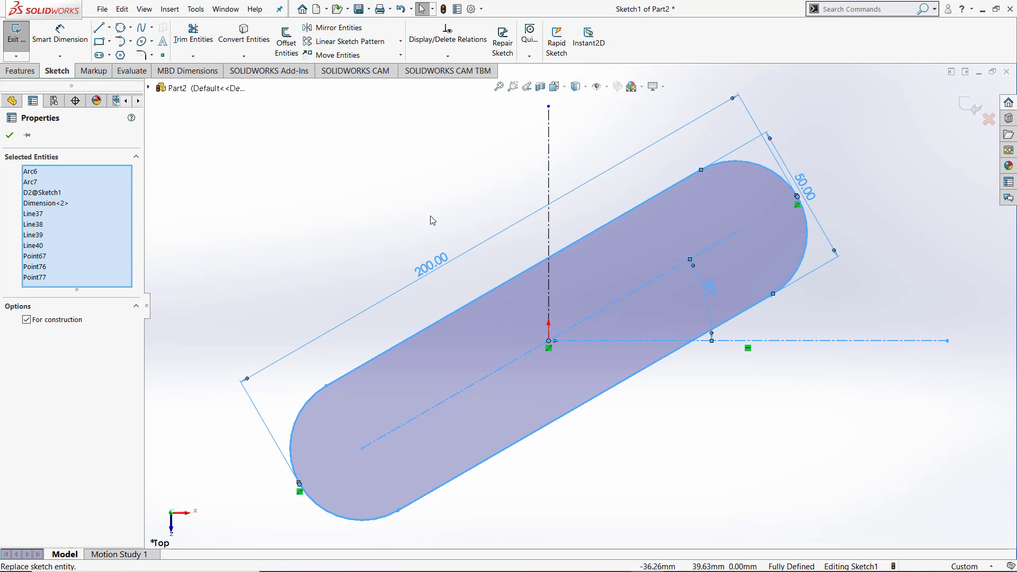
{"action": "key", "text": "Delete"}
{"action": "left_click", "coordinate": [548, 210]}
{"action": "key", "text": "Delete"}
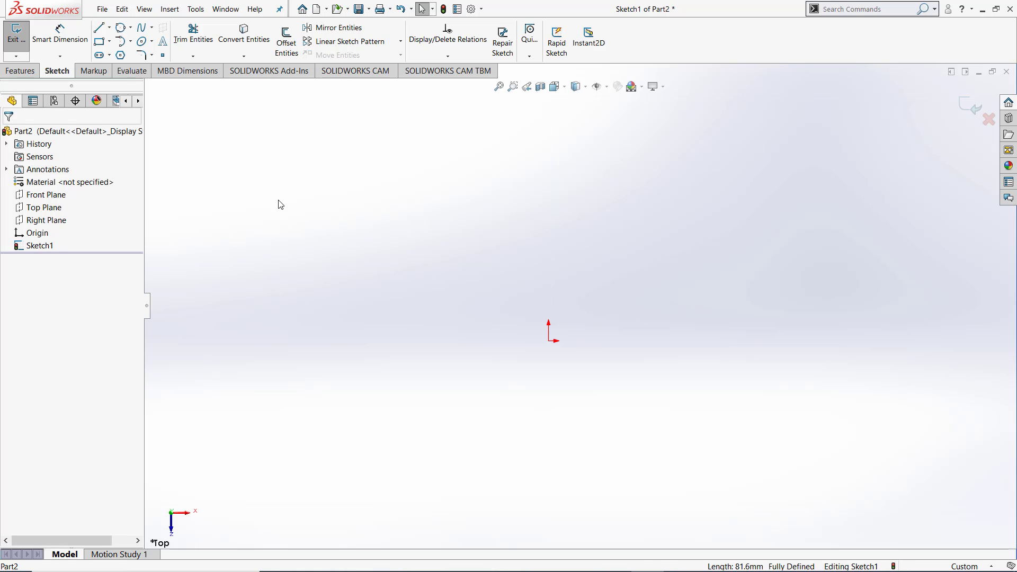
Sketch a horizontal centerpoint straight slot from the origin, using the overall-length type, about 214 mm long and 47 mm wide.
{"action": "left_click", "coordinate": [112, 58]}
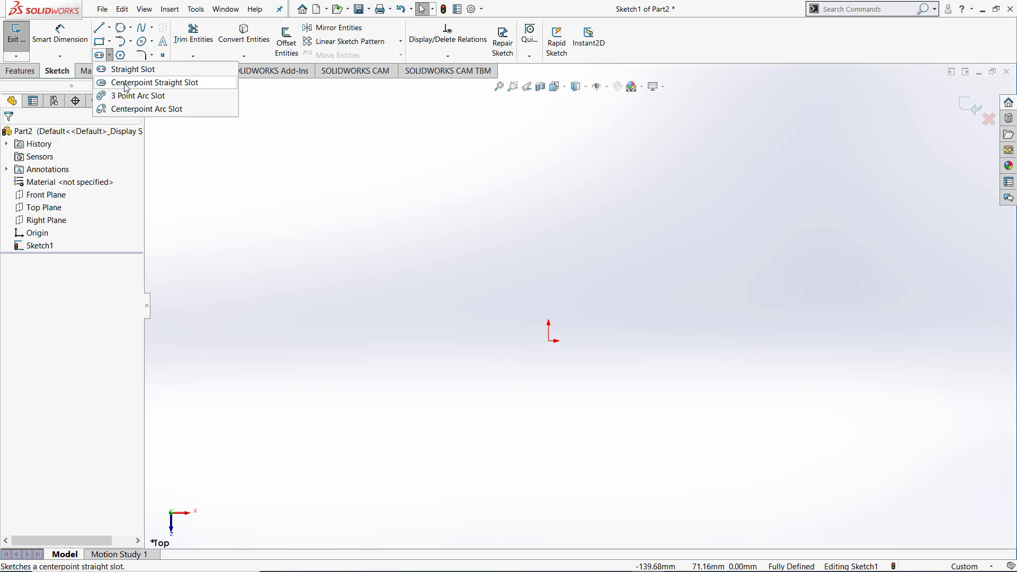
{"action": "left_click", "coordinate": [125, 84]}
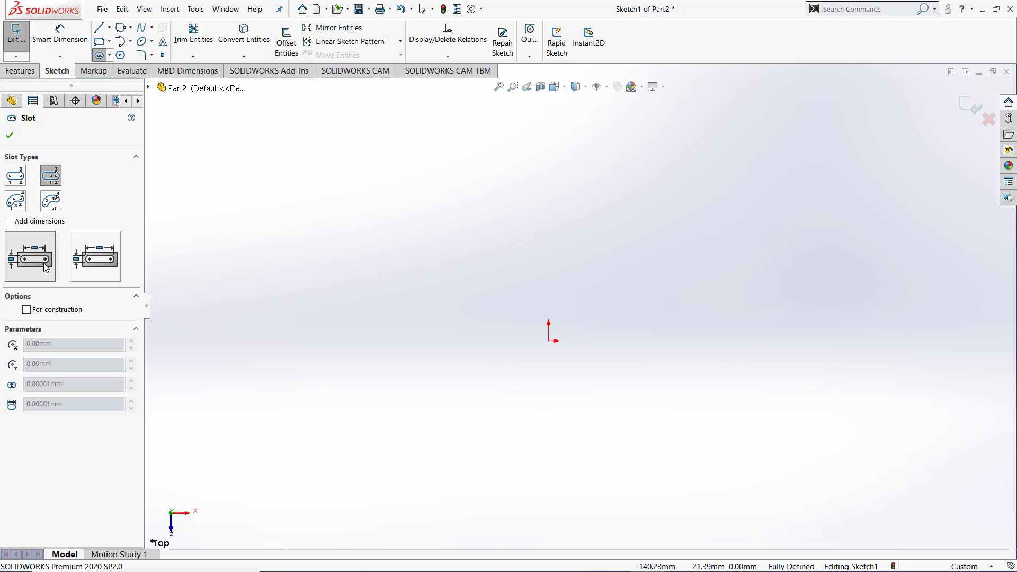
{"action": "left_click", "coordinate": [95, 256]}
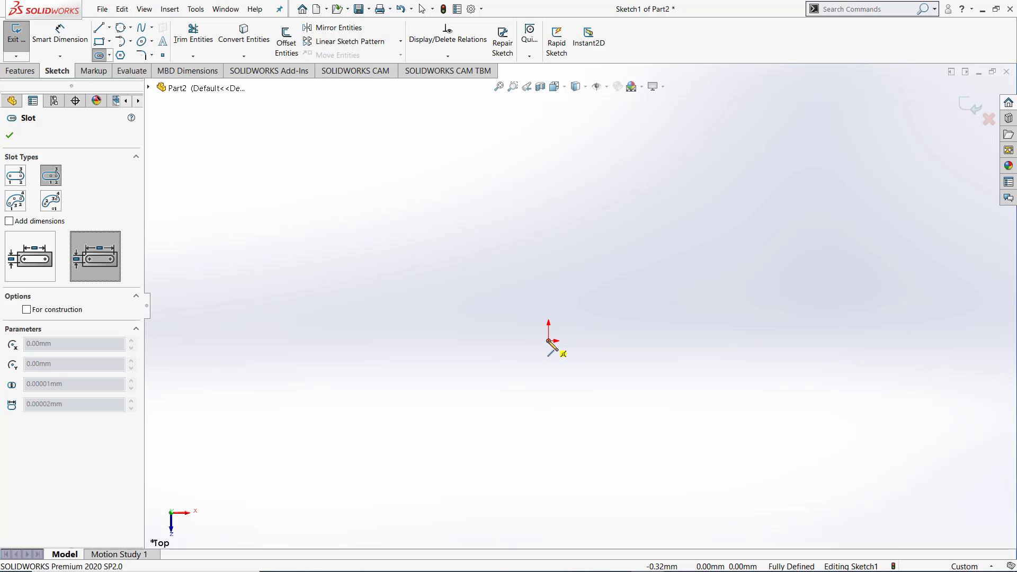
{"action": "left_click", "coordinate": [549, 340]}
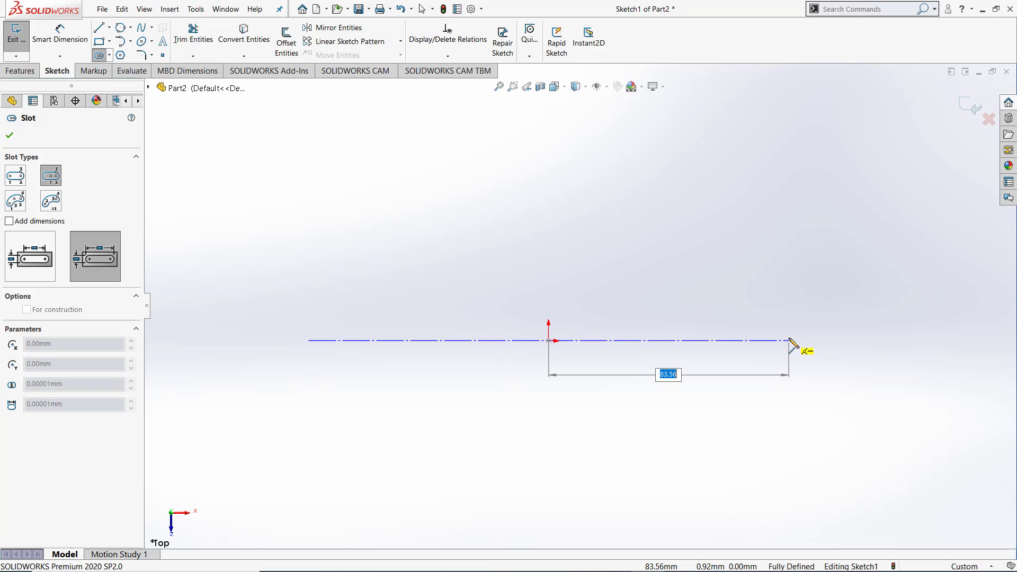
{"action": "left_click", "coordinate": [789, 341]}
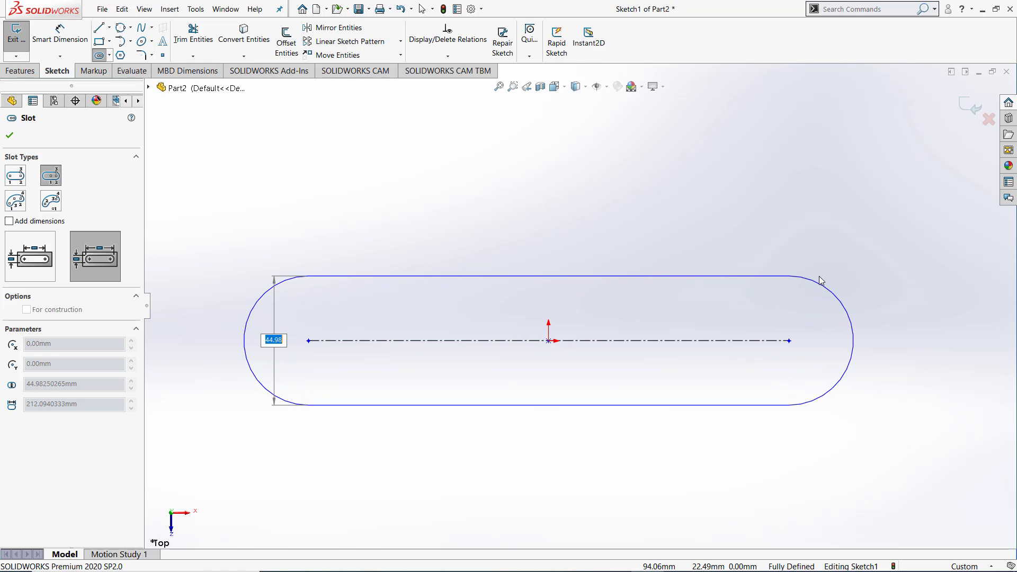
{"action": "left_click", "coordinate": [822, 277]}
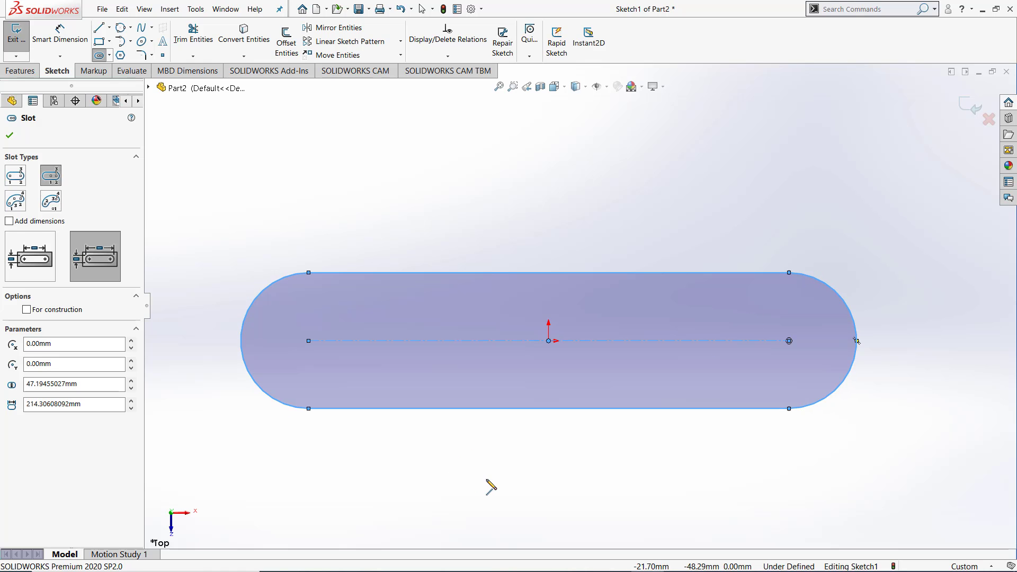
{"action": "key", "text": "Escape"}
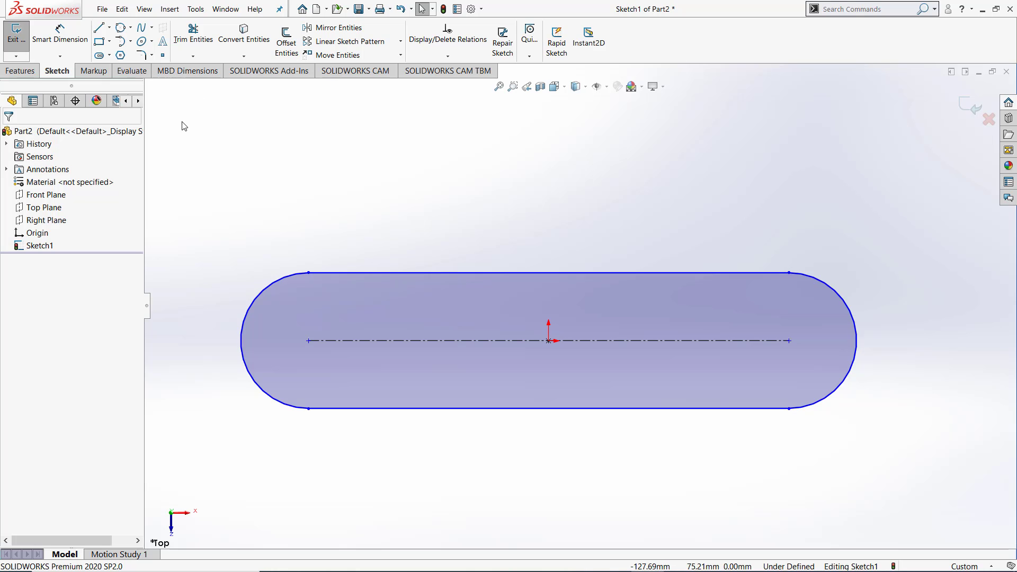
Place sketch points at the midpoints of the horizontal slot's two end arcs.
{"action": "left_click", "coordinate": [163, 55]}
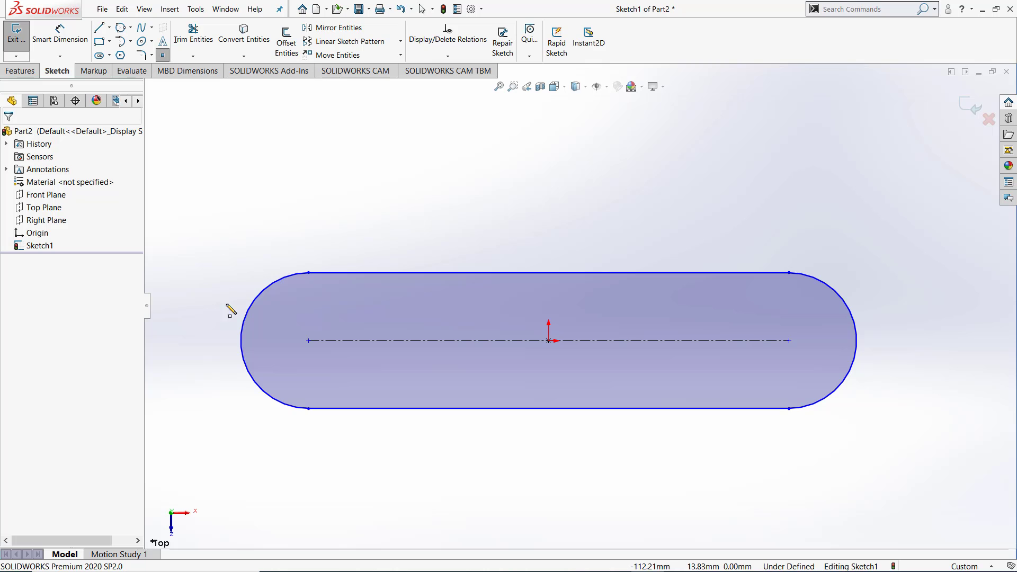
{"action": "left_click", "coordinate": [240, 341]}
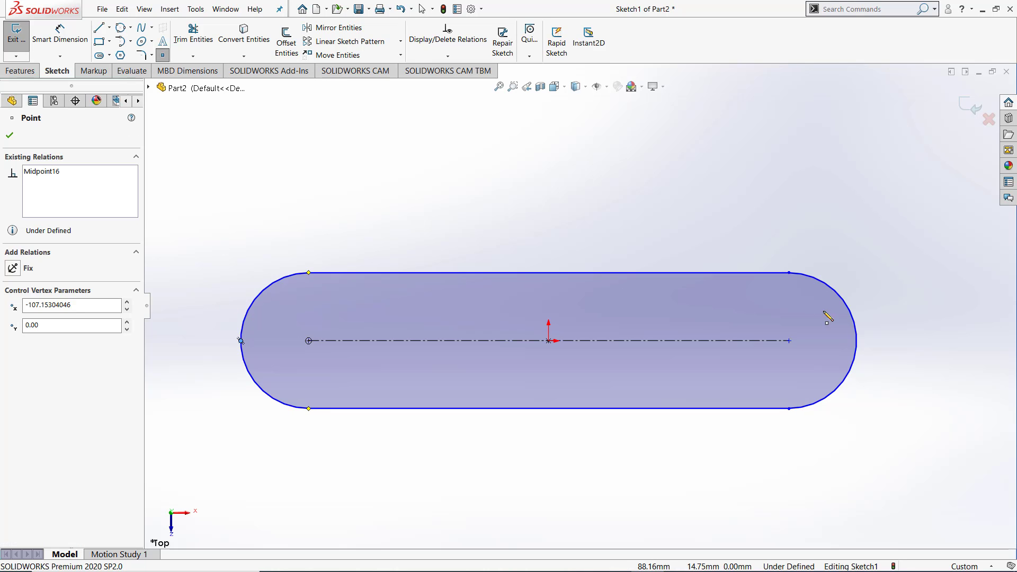
{"action": "left_click", "coordinate": [857, 340]}
{"action": "key", "text": "Escape"}
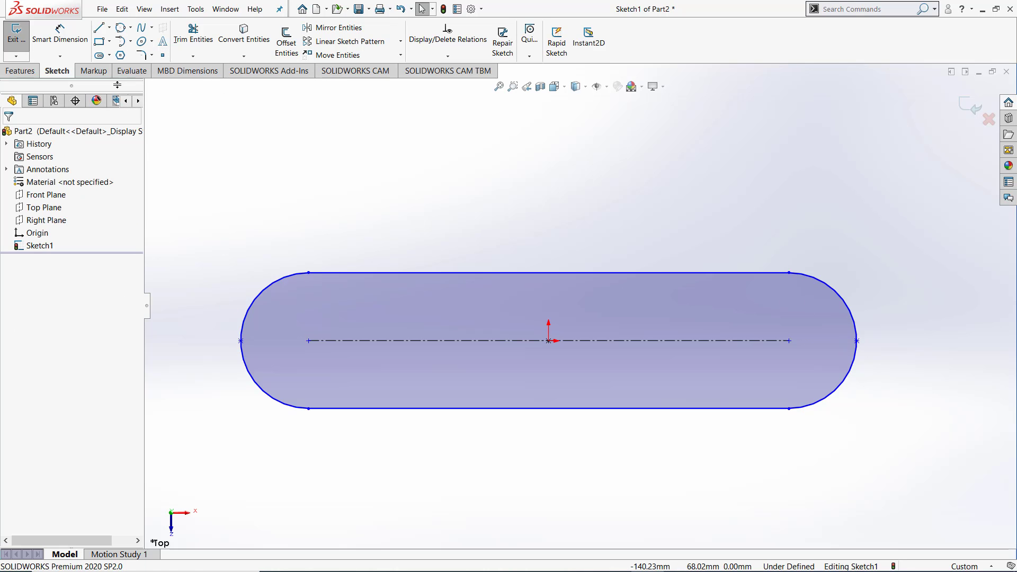
Dimension the horizontal slot's overall length between its end arc midpoints as 200 mm.
{"action": "left_click", "coordinate": [60, 38]}
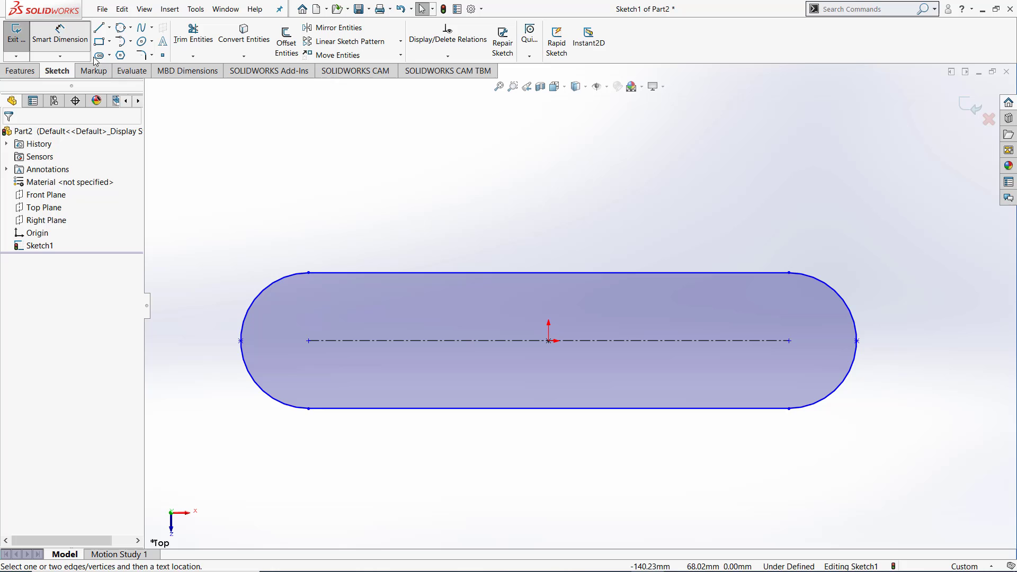
{"action": "left_click", "coordinate": [241, 341]}
{"action": "left_click", "coordinate": [856, 341]}
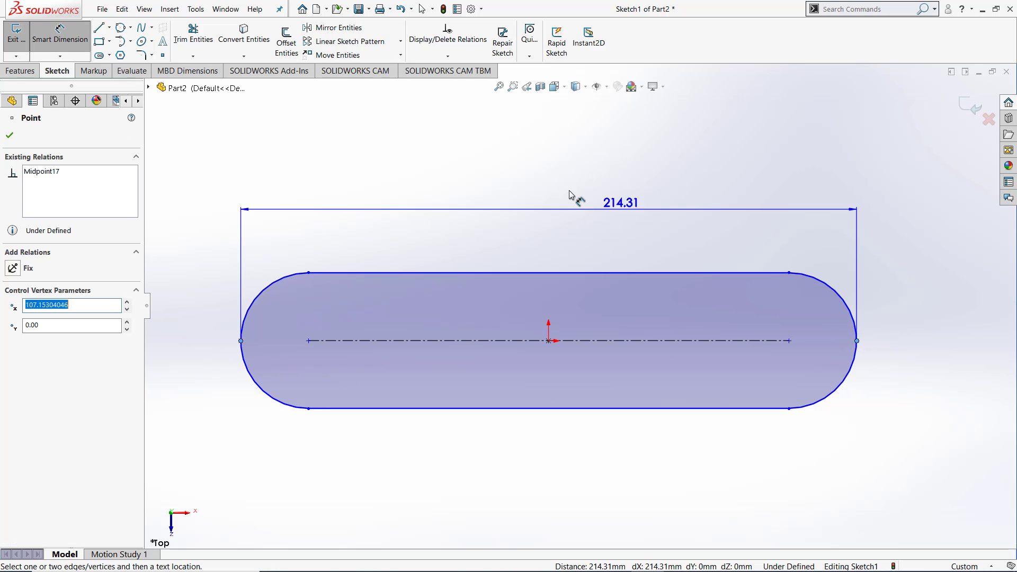
{"action": "left_click", "coordinate": [571, 214]}
{"action": "type", "text": "200"}
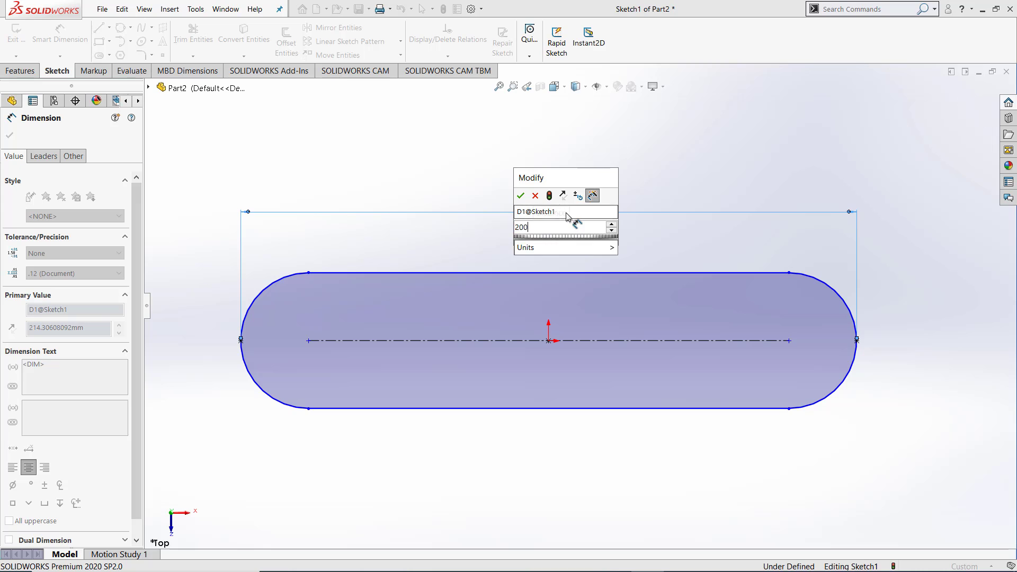
{"action": "key", "text": "Return"}
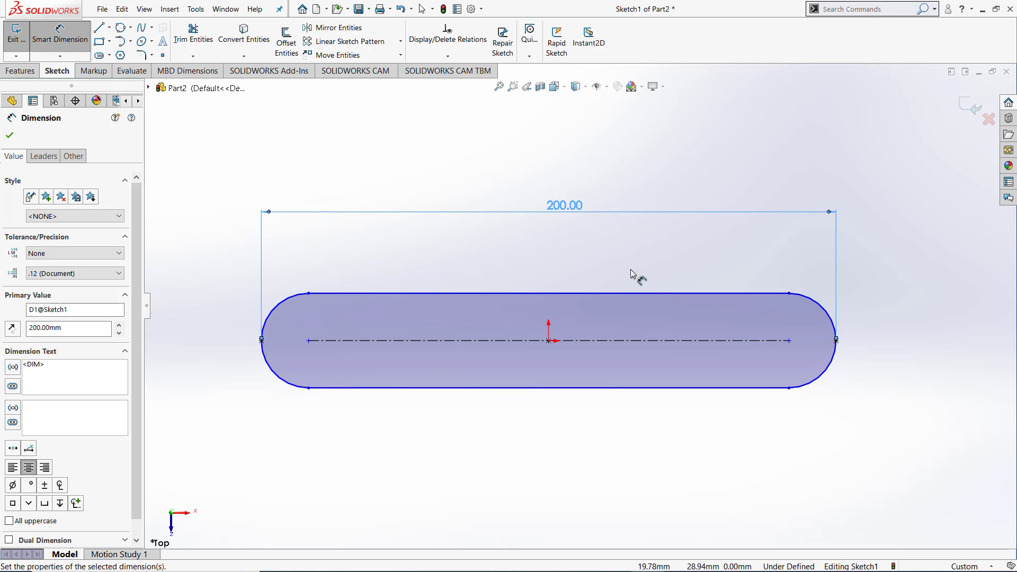
Dimension the horizontal slot's width between its two straight edges as 50 mm.
{"action": "left_click", "coordinate": [658, 293]}
{"action": "left_click", "coordinate": [658, 387]}
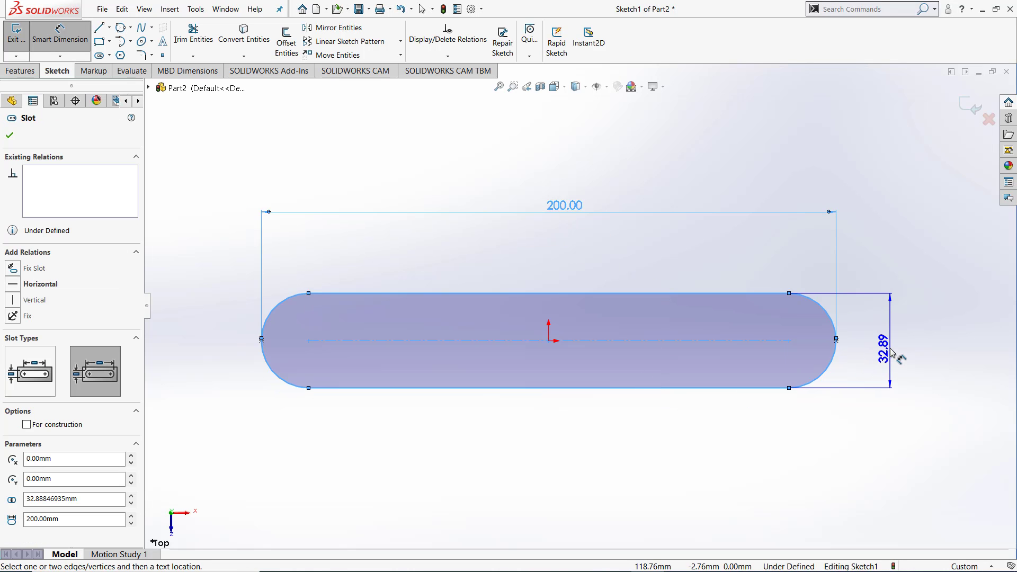
{"action": "left_click", "coordinate": [892, 354]}
{"action": "key", "text": "Return"}
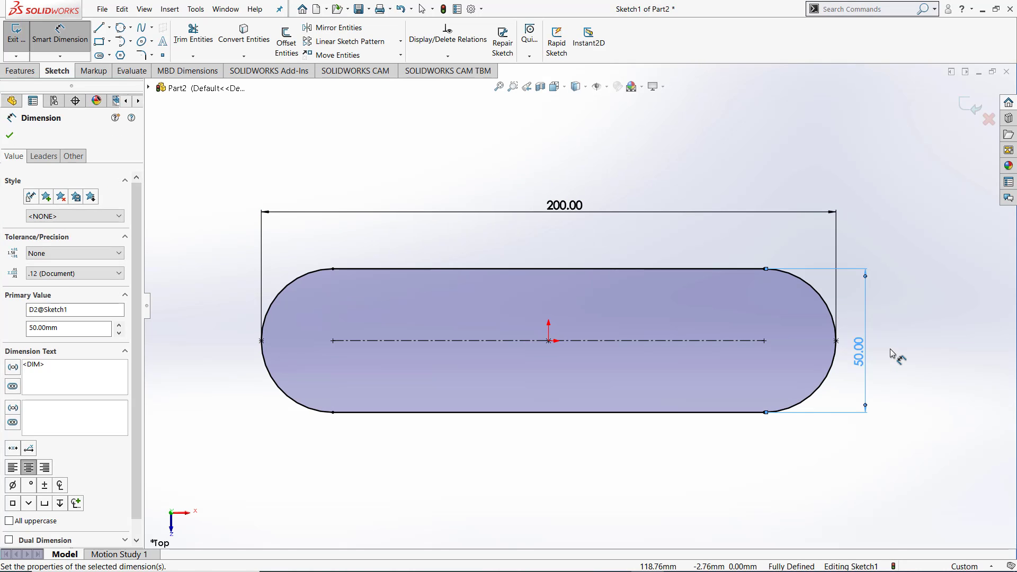
{"action": "left_click", "coordinate": [599, 122]}
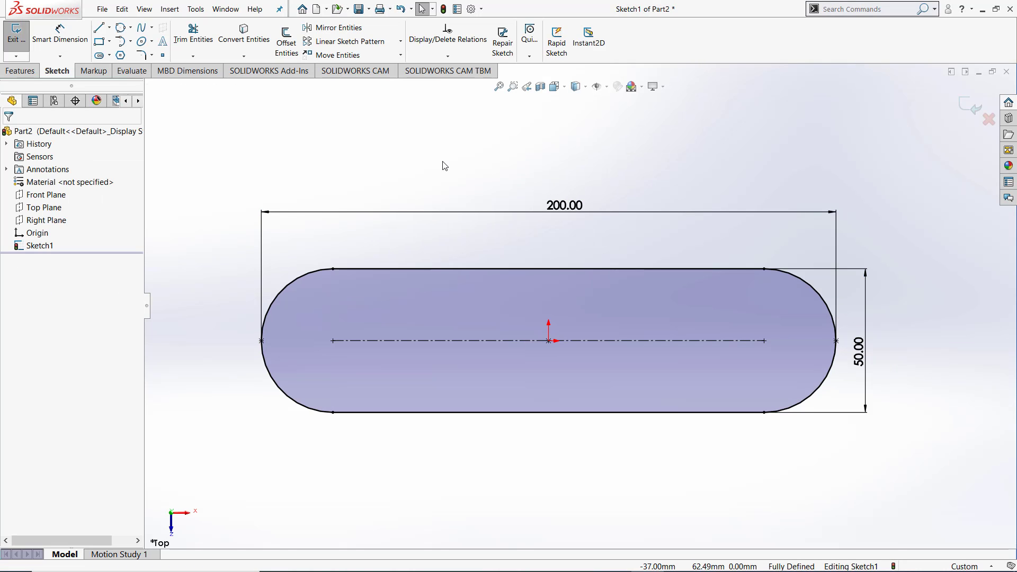
Delete the horizontal slot together with its dimensions and sketch points.
{"action": "mouse_move", "coordinate": [211, 148]}
{"action": "left_mouse_down"}
{"action": "mouse_move", "coordinate": [988, 455]}
{"action": "mouse_move", "coordinate": [965, 505]}
{"action": "left_mouse_up"}
{"action": "key", "text": "Delete"}
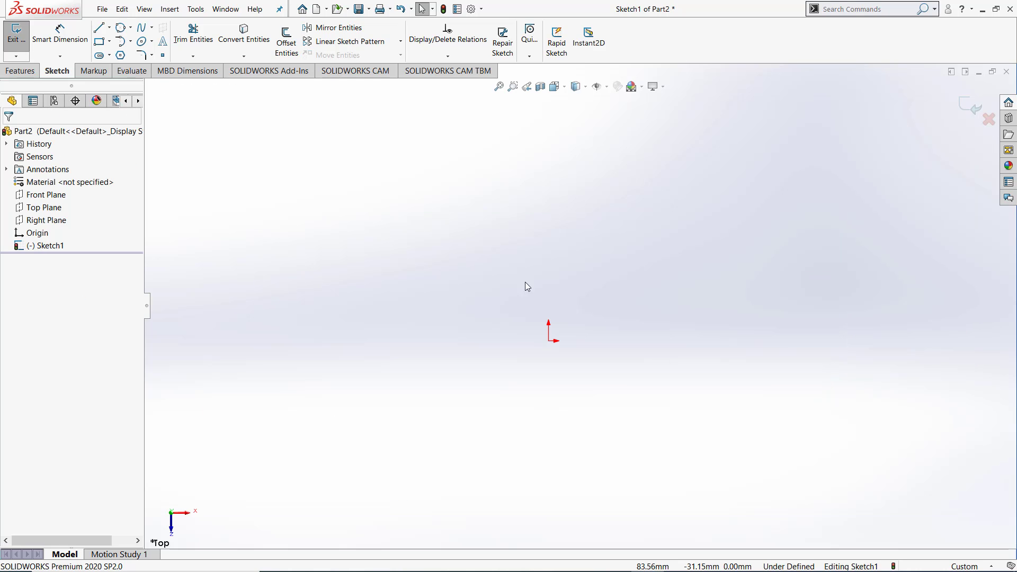
Sketch a 3 point arc slot arching over the origin, with a centreline radius of about 88 mm and a width of about 38 mm.
{"action": "left_click", "coordinate": [109, 56]}
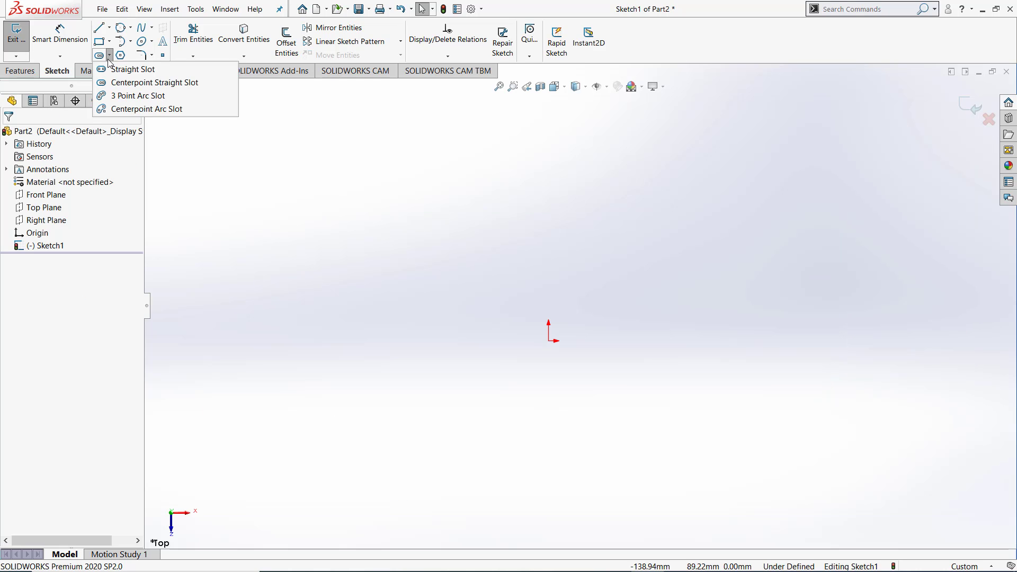
{"action": "left_click", "coordinate": [147, 96]}
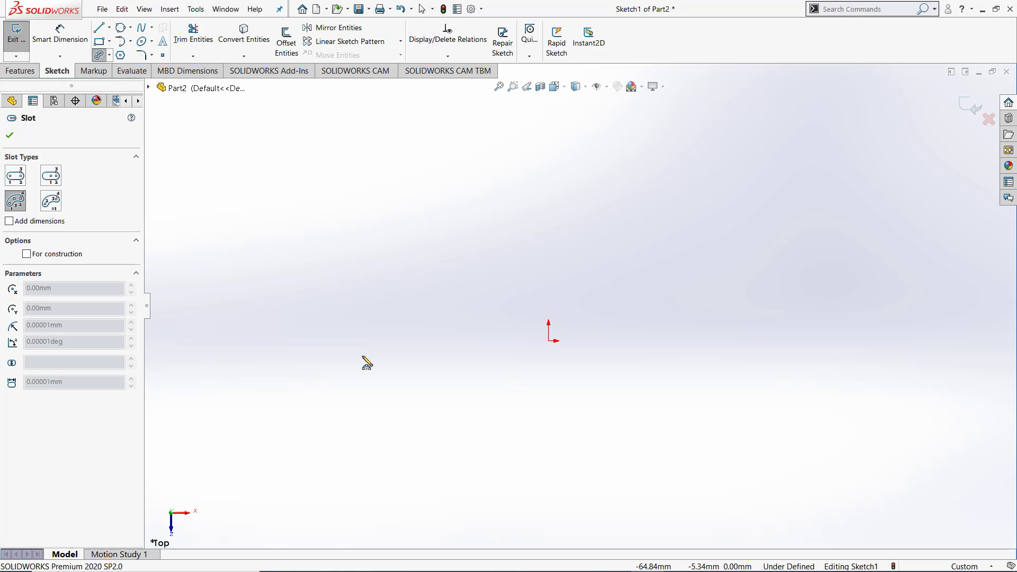
{"action": "left_click", "coordinate": [340, 341]}
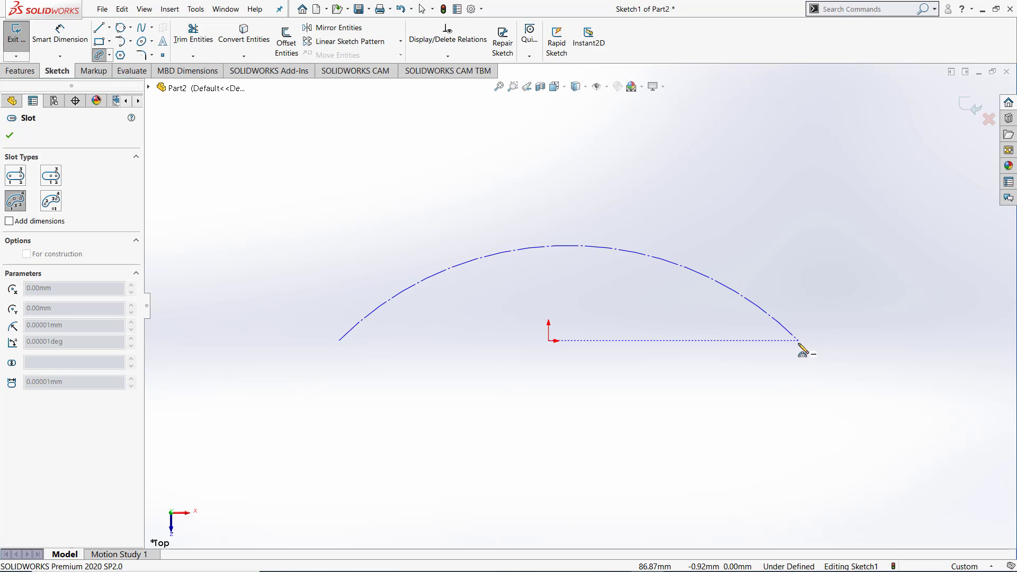
{"action": "left_click", "coordinate": [798, 343]}
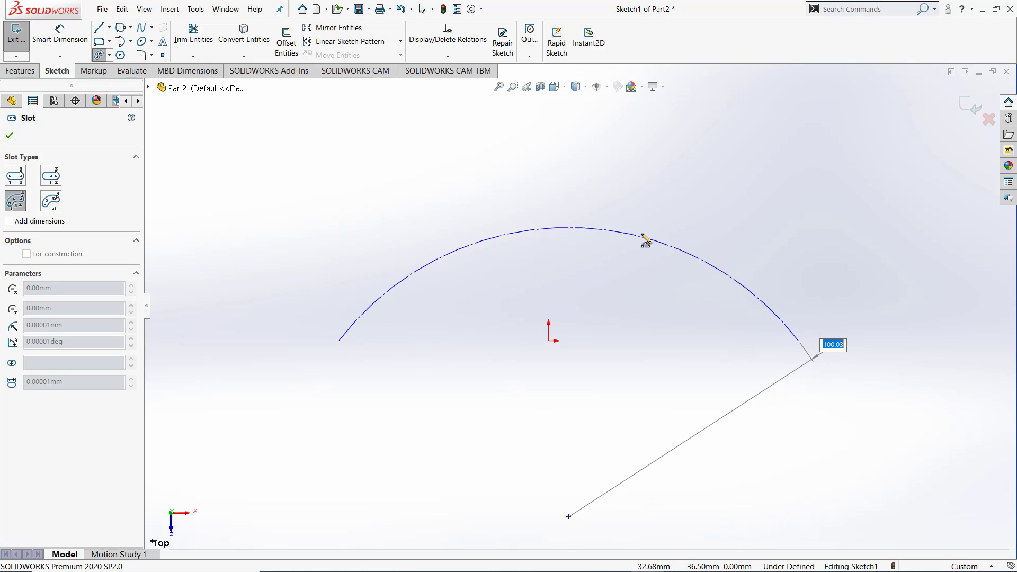
{"action": "left_click", "coordinate": [613, 211]}
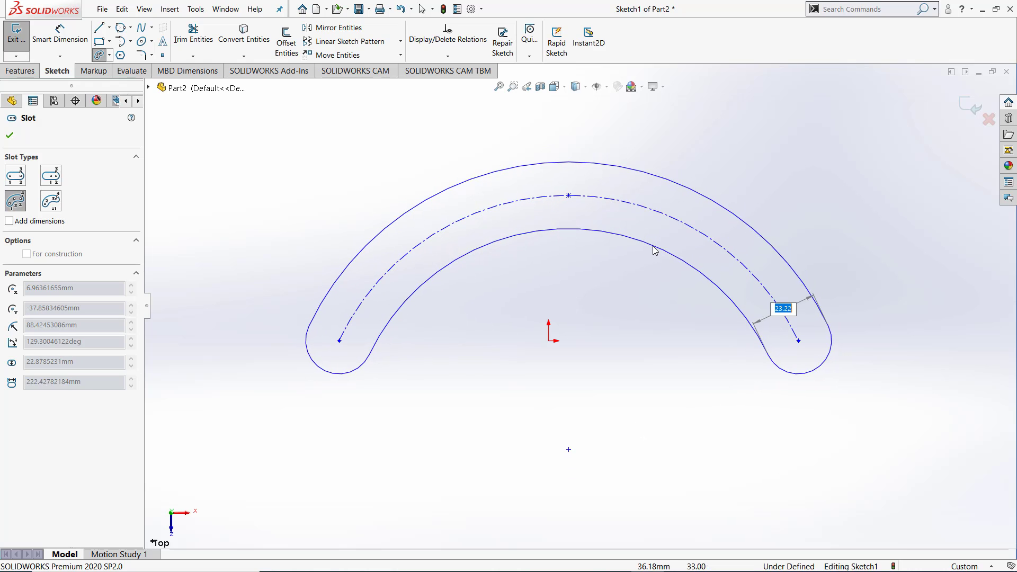
{"action": "left_click", "coordinate": [654, 270]}
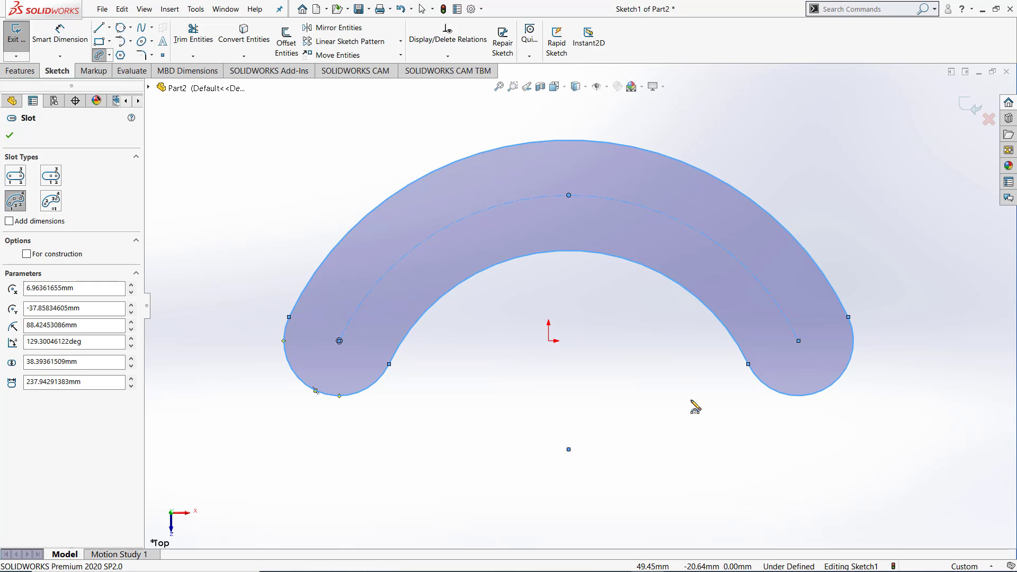
{"action": "key", "text": "Escape"}
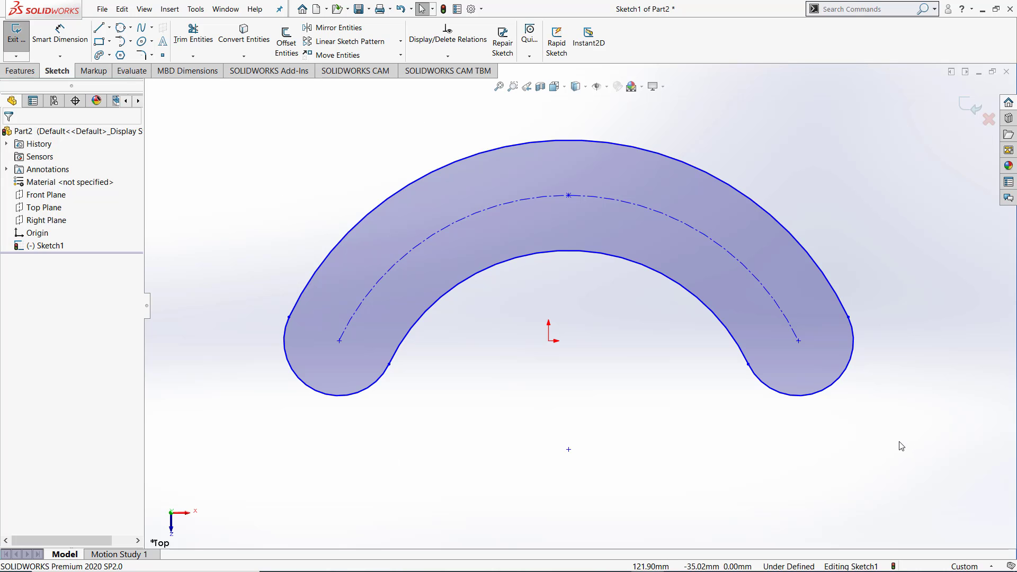
Draw a vertical construction centerline from the origin up past the arc slot's outer edge.
{"action": "left_click", "coordinate": [109, 27]}
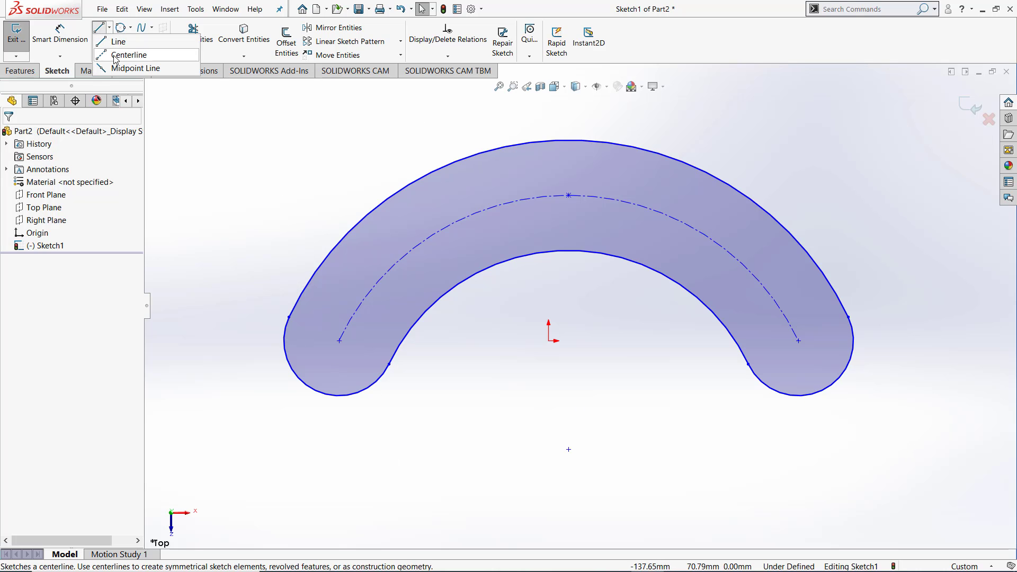
{"action": "left_click", "coordinate": [123, 53]}
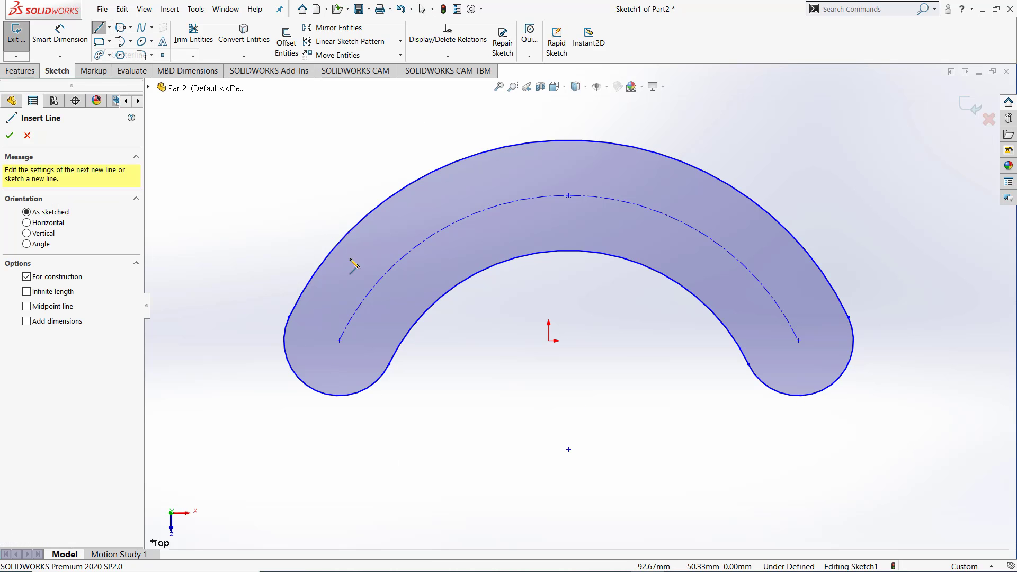
{"action": "left_click", "coordinate": [548, 341]}
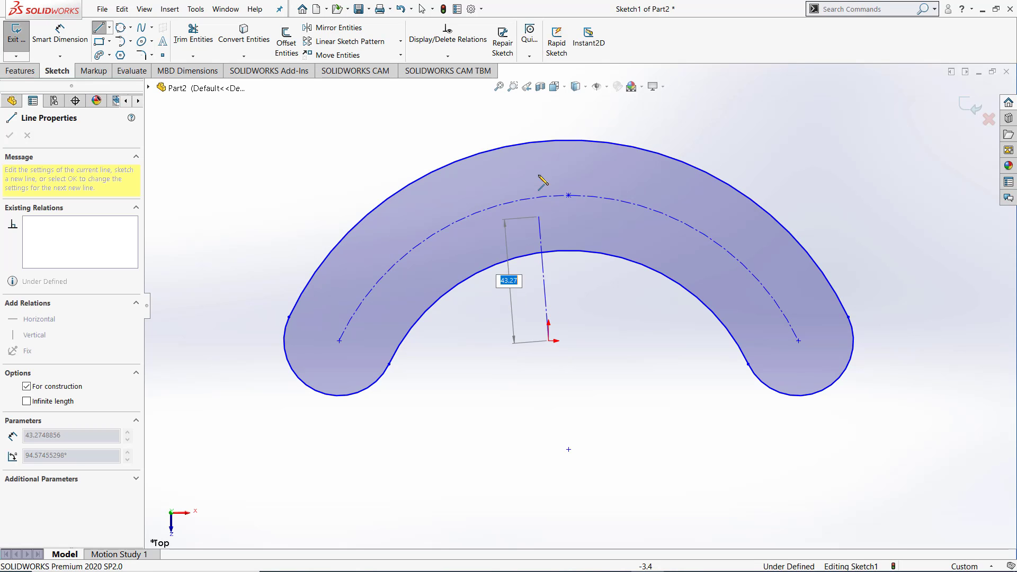
{"action": "left_click", "coordinate": [549, 103]}
{"action": "key", "text": "Escape"}
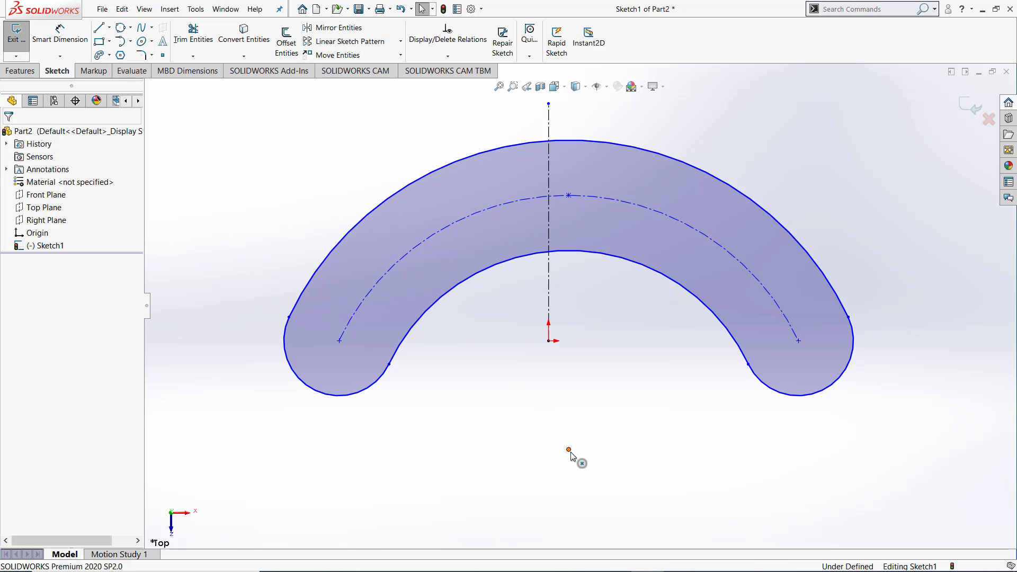
Make the arc slot's centre point coincident with the origin.
{"action": "left_click", "coordinate": [569, 449]}
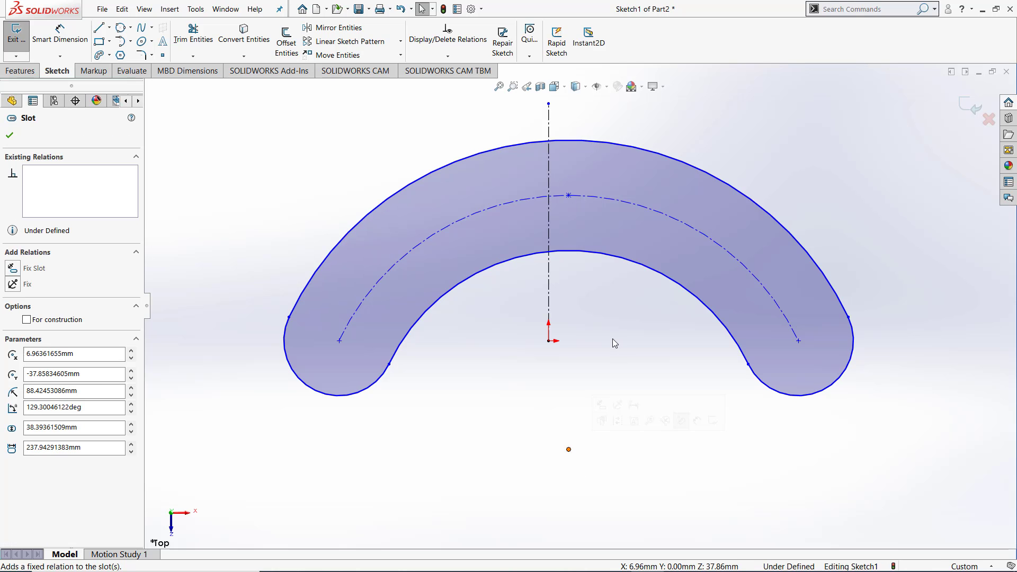
{"action": "left_click", "coordinate": [548, 341], "text": "ctrl"}
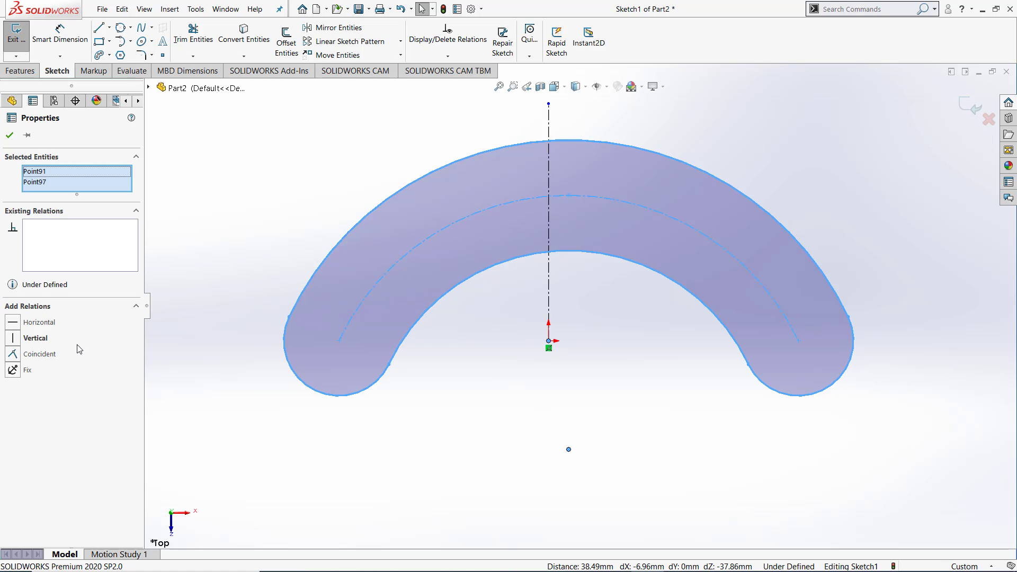
{"action": "left_click", "coordinate": [14, 355]}
{"action": "scroll", "coordinate": [636, 317], "scroll_direction": "up", "scroll_amount": 3}
{"action": "left_click", "coordinate": [608, 307]}
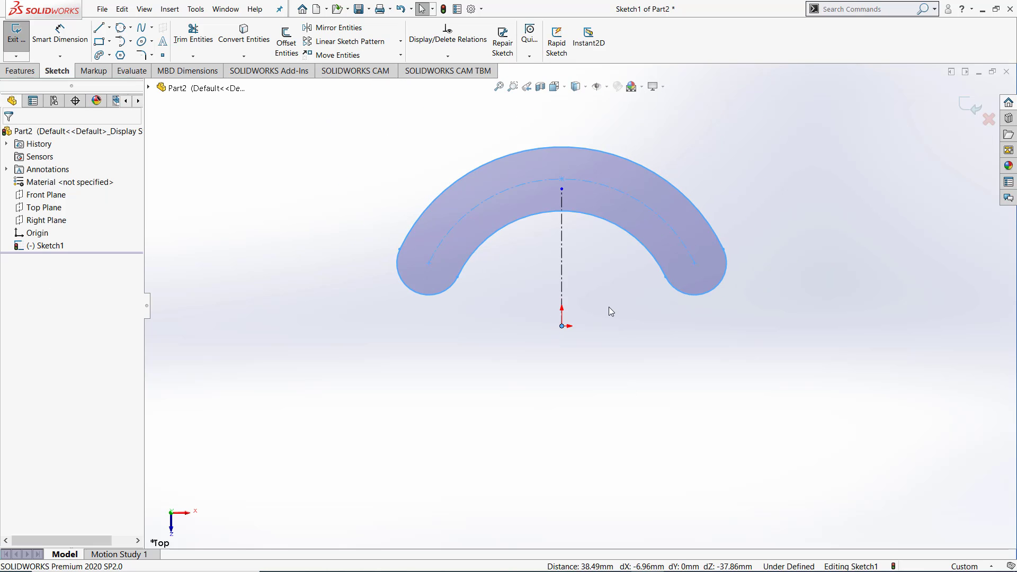
{"action": "scroll", "coordinate": [562, 222], "scroll_direction": "down", "scroll_amount": 4}
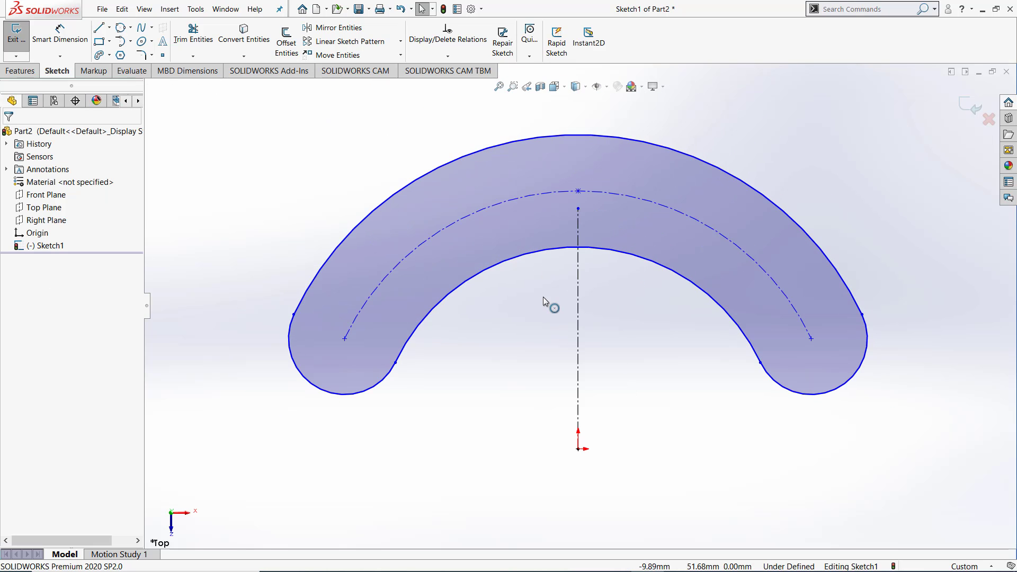
Dimension the radius of the arc slot's centreline as 100 mm.
{"action": "left_click", "coordinate": [55, 35]}
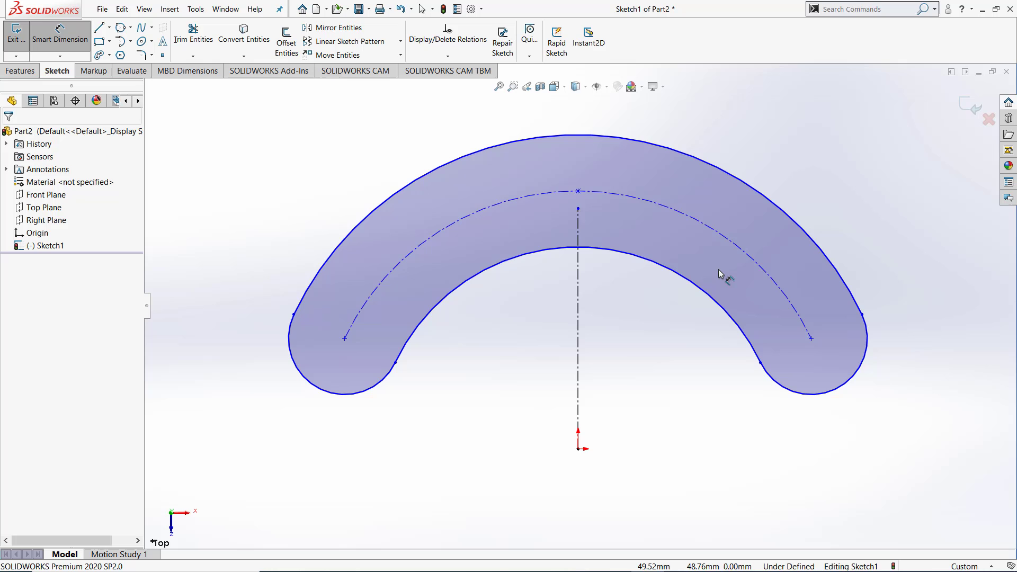
{"action": "left_click", "coordinate": [680, 214]}
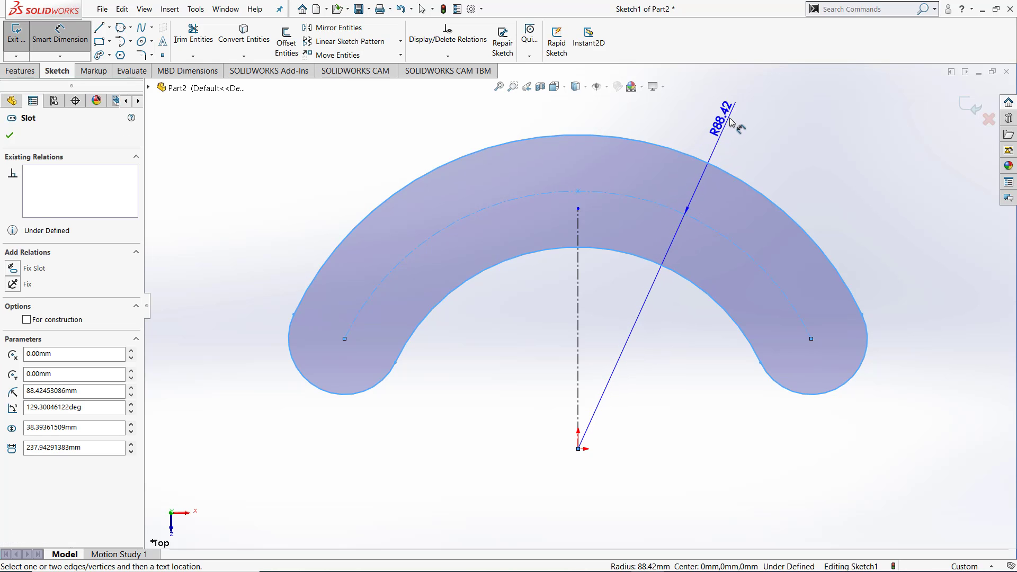
{"action": "left_click", "coordinate": [731, 122]}
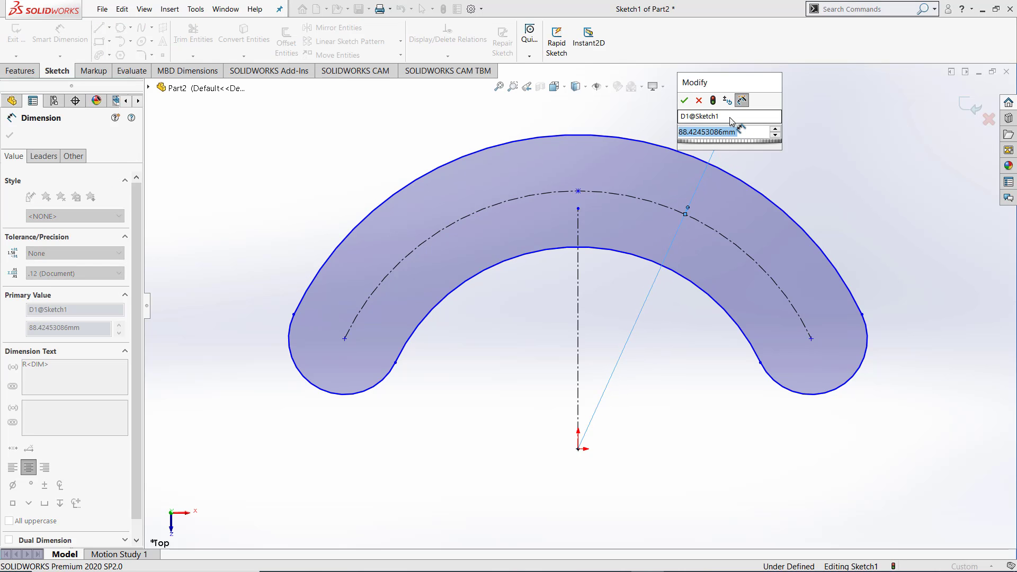
{"action": "type", "text": "100"}
{"action": "key", "text": "Return"}
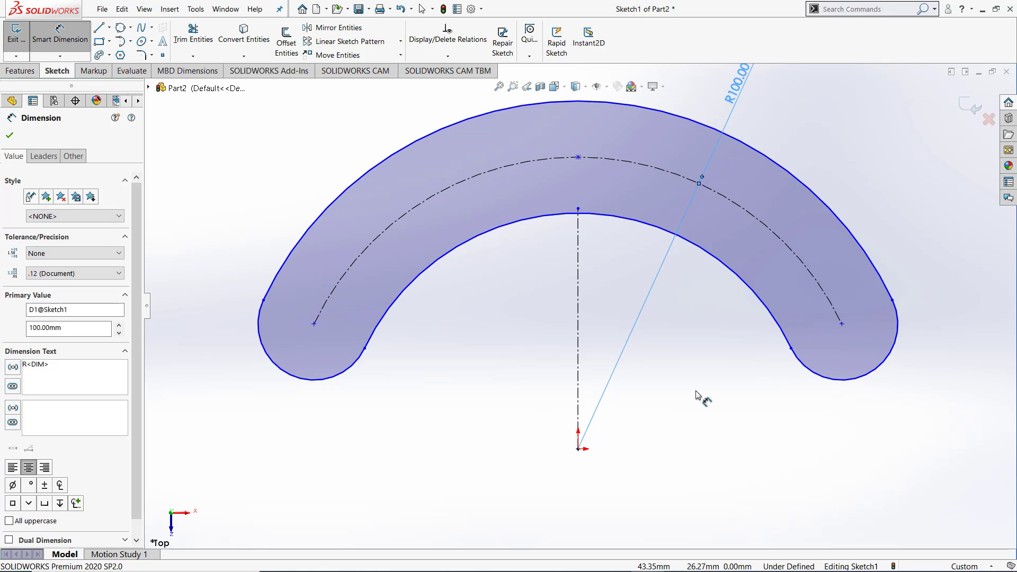
{"action": "left_click", "coordinate": [459, 284]}
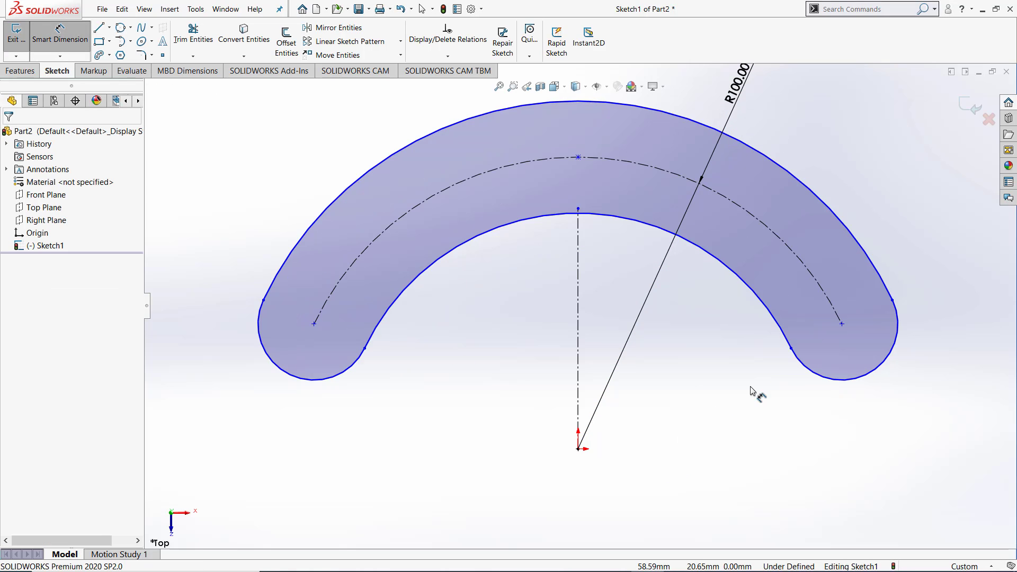
Dimension the arc slot's width across its right end as 50 mm.
{"action": "left_click", "coordinate": [790, 348]}
{"action": "left_click", "coordinate": [892, 300]}
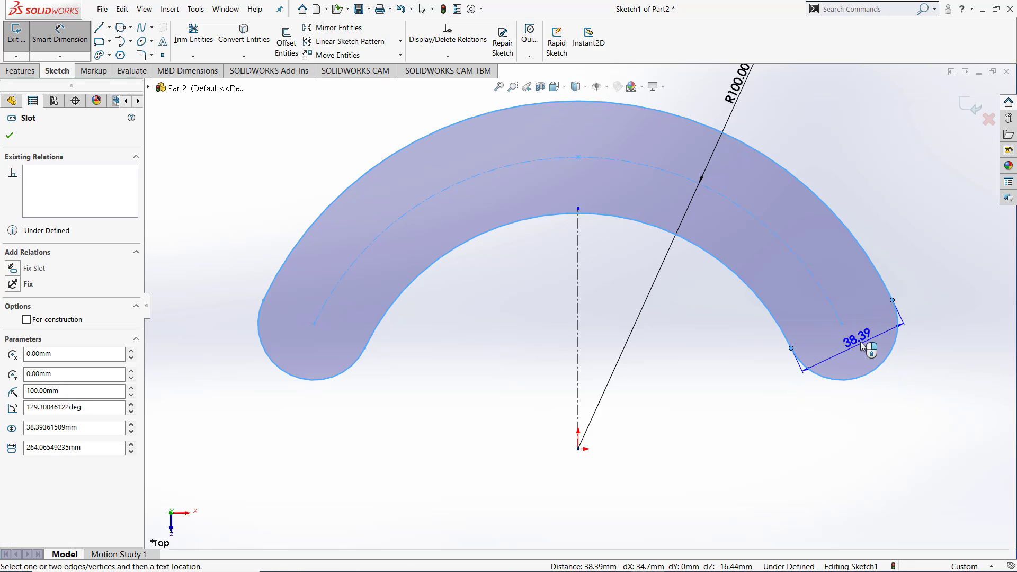
{"action": "left_click", "coordinate": [860, 342]}
{"action": "type", "text": "50"}
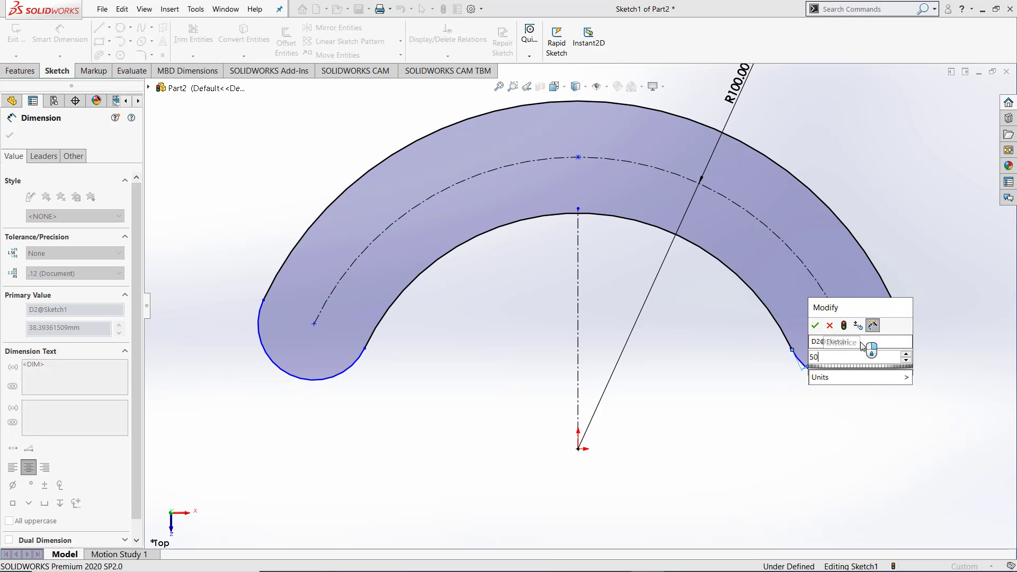
{"action": "key", "text": "Return"}
{"action": "left_click", "coordinate": [735, 428]}
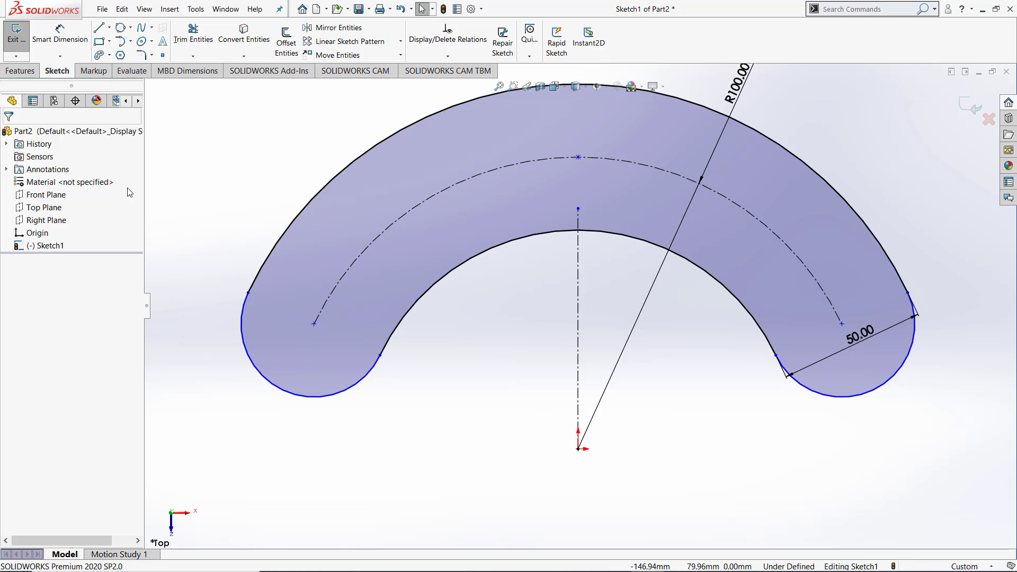
Dimension the vertical distance from the origin to the centre of the arc slot's left end as 50 mm.
{"action": "left_click", "coordinate": [59, 32]}
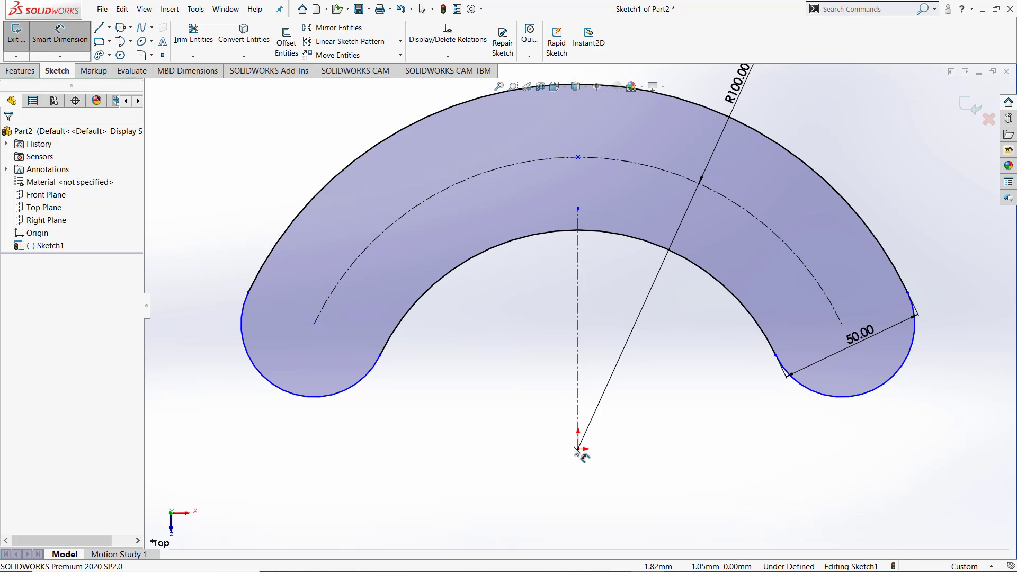
{"action": "left_click", "coordinate": [332, 351]}
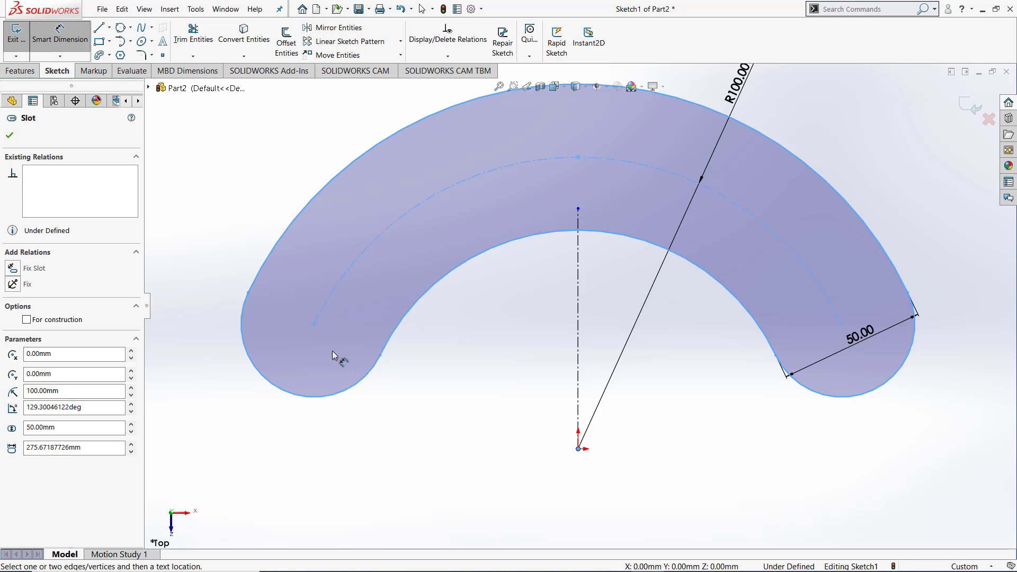
{"action": "left_click", "coordinate": [314, 324]}
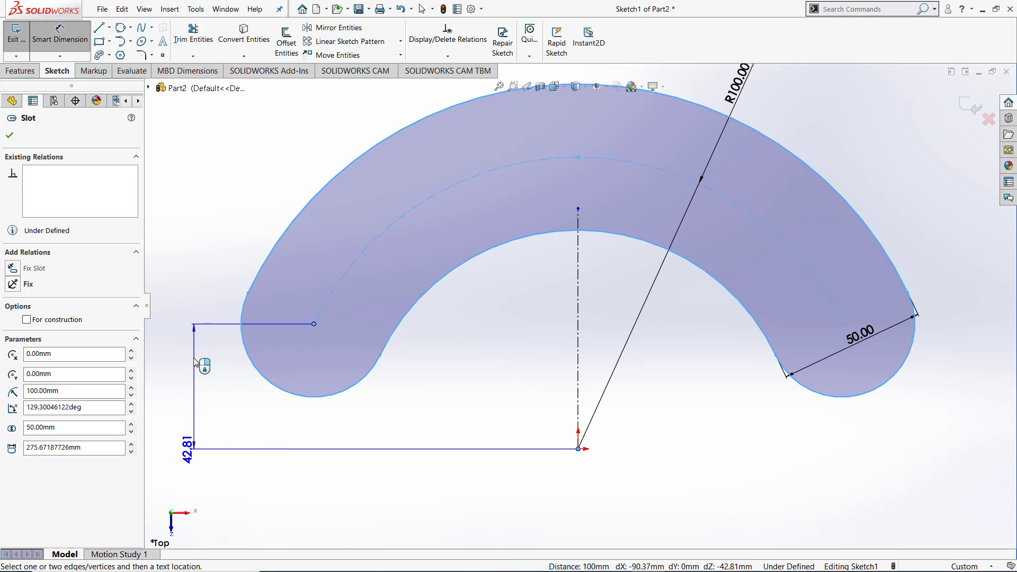
{"action": "left_click", "coordinate": [186, 365]}
{"action": "type", "text": "50"}
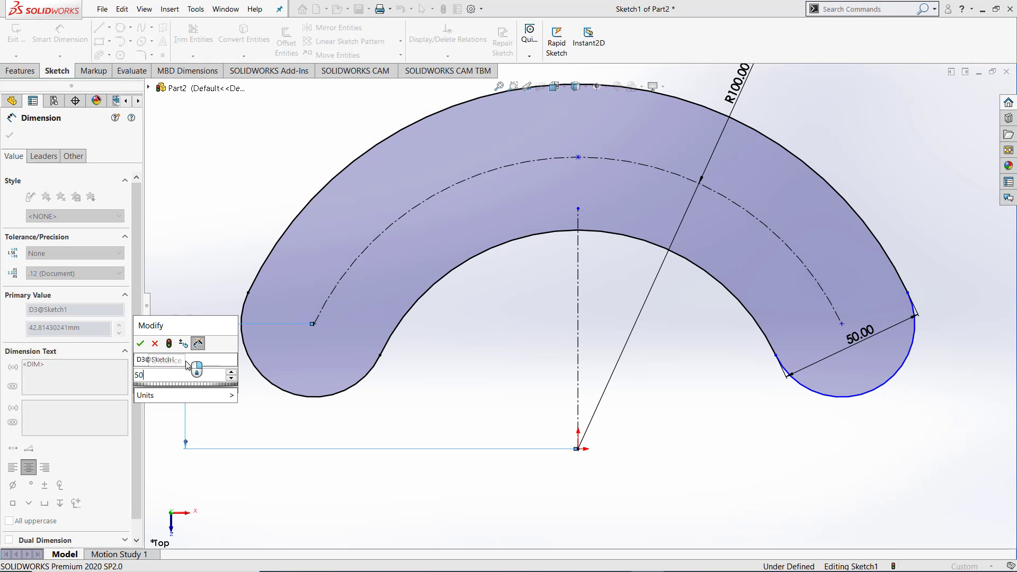
{"action": "key", "text": "Return"}
{"action": "left_click", "coordinate": [464, 391]}
{"action": "key", "text": "Escape"}
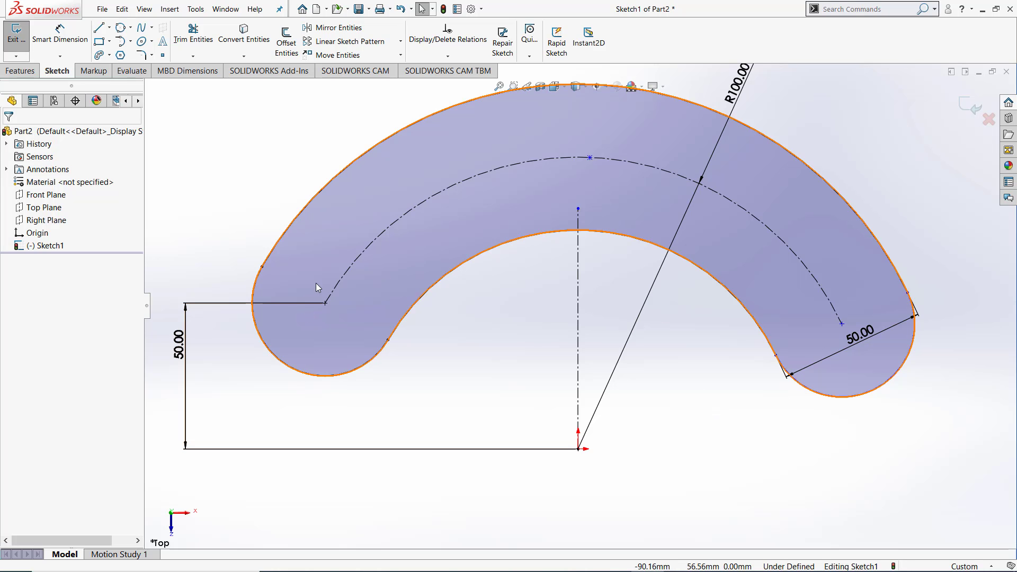
Move the 50 mm width dimension clear of the arc slot and drag the slot's right end upward along its centreline arc.
{"action": "left_click", "coordinate": [912, 328]}
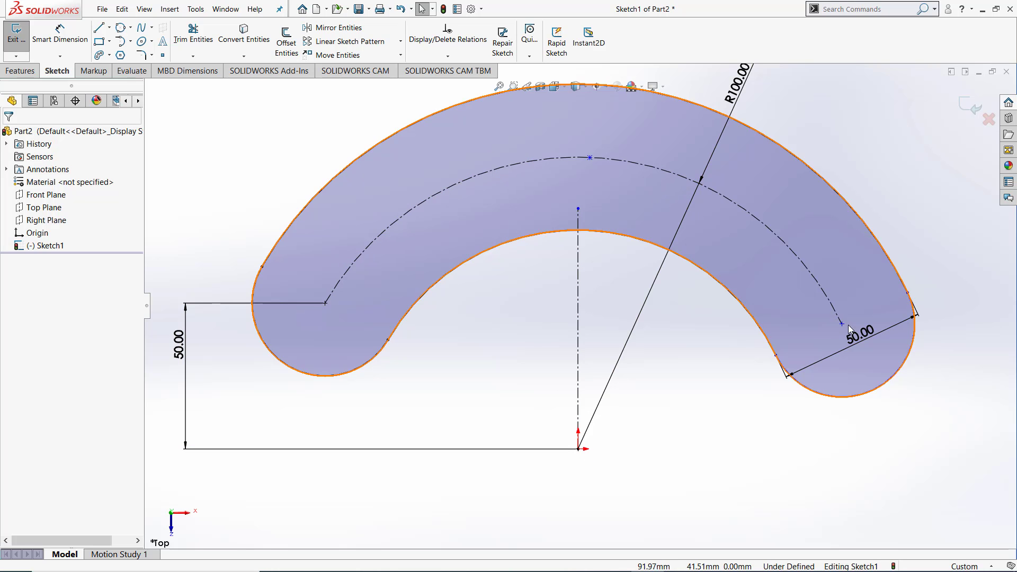
{"action": "key", "text": "z"}
{"action": "key", "text": "z"}
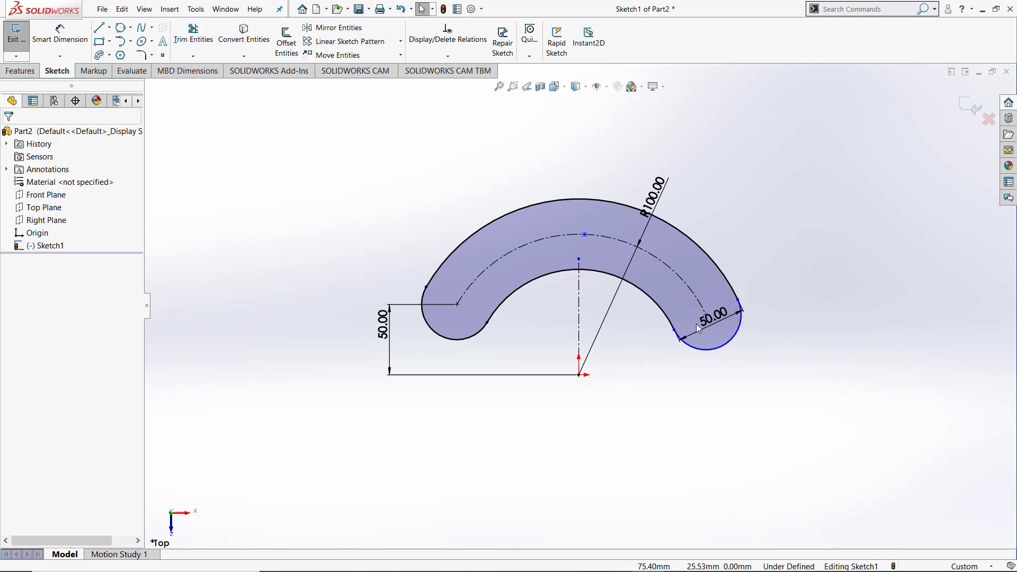
{"action": "mouse_move", "coordinate": [711, 329]}
{"action": "left_mouse_down"}
{"action": "mouse_move", "coordinate": [724, 340]}
{"action": "mouse_move", "coordinate": [658, 443]}
{"action": "mouse_move", "coordinate": [529, 459]}
{"action": "mouse_move", "coordinate": [508, 399]}
{"action": "mouse_move", "coordinate": [513, 420]}
{"action": "mouse_move", "coordinate": [662, 478]}
{"action": "mouse_move", "coordinate": [717, 404]}
{"action": "mouse_move", "coordinate": [674, 268]}
{"action": "mouse_move", "coordinate": [602, 246]}
{"action": "mouse_move", "coordinate": [691, 323]}
{"action": "mouse_move", "coordinate": [661, 280]}
{"action": "left_mouse_up"}
{"action": "left_click", "coordinate": [721, 334]}
{"action": "left_click", "coordinate": [712, 335]}
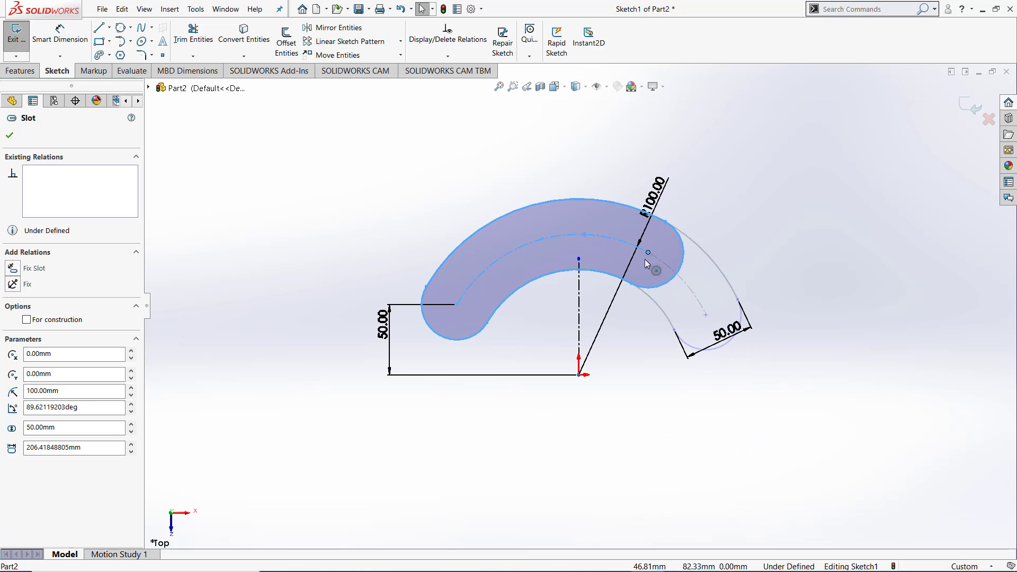
{"action": "left_click", "coordinate": [644, 259]}
{"action": "key", "text": "Escape"}
Dimension the vertical distance from the origin to the centre of the arc slot's right end as 80 mm.
{"action": "scroll", "coordinate": [638, 308], "scroll_direction": "down", "scroll_amount": 3}
{"action": "key", "text": "d"}
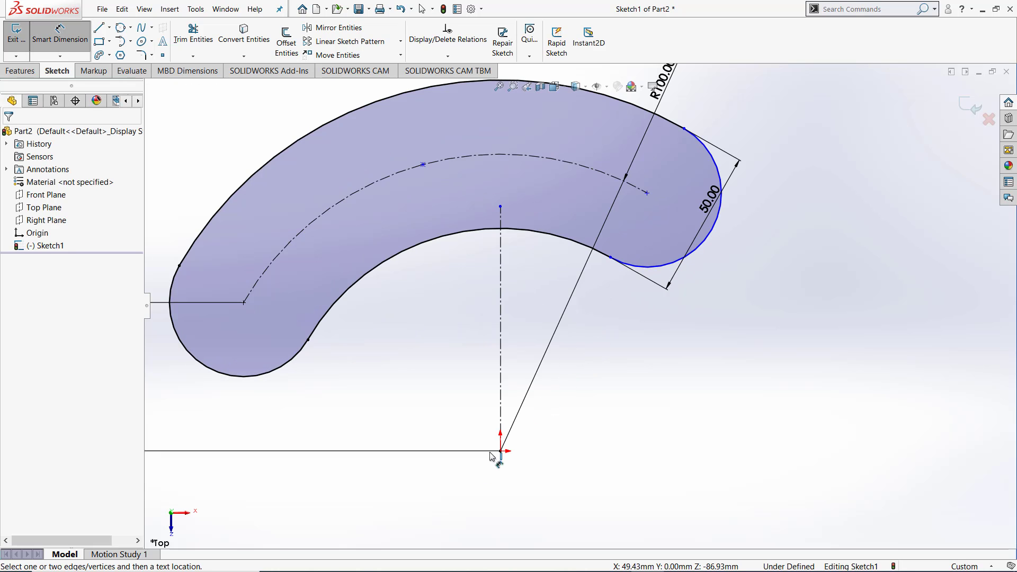
{"action": "left_click", "coordinate": [655, 156]}
{"action": "left_click", "coordinate": [647, 194]}
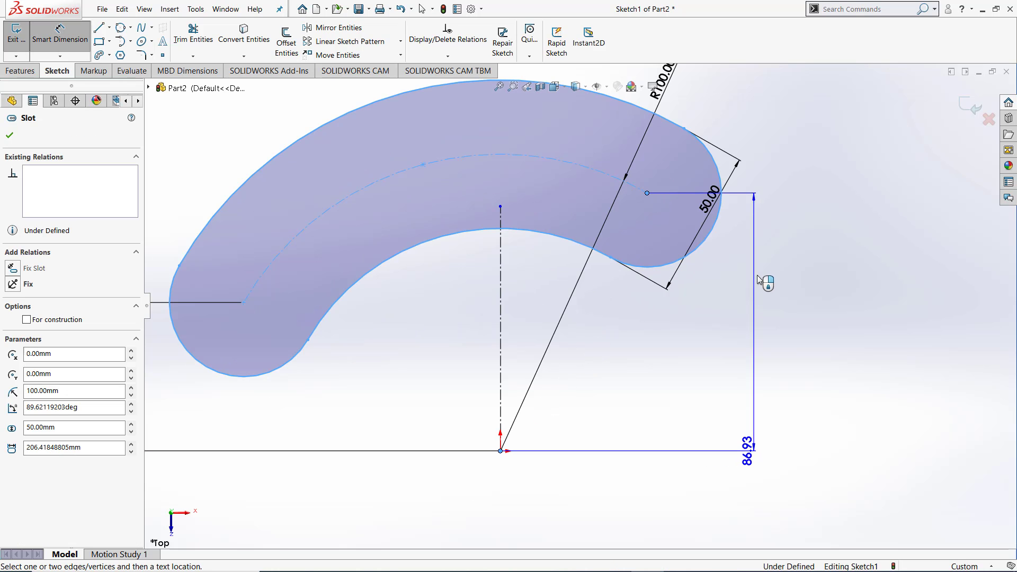
{"action": "left_click", "coordinate": [772, 284]}
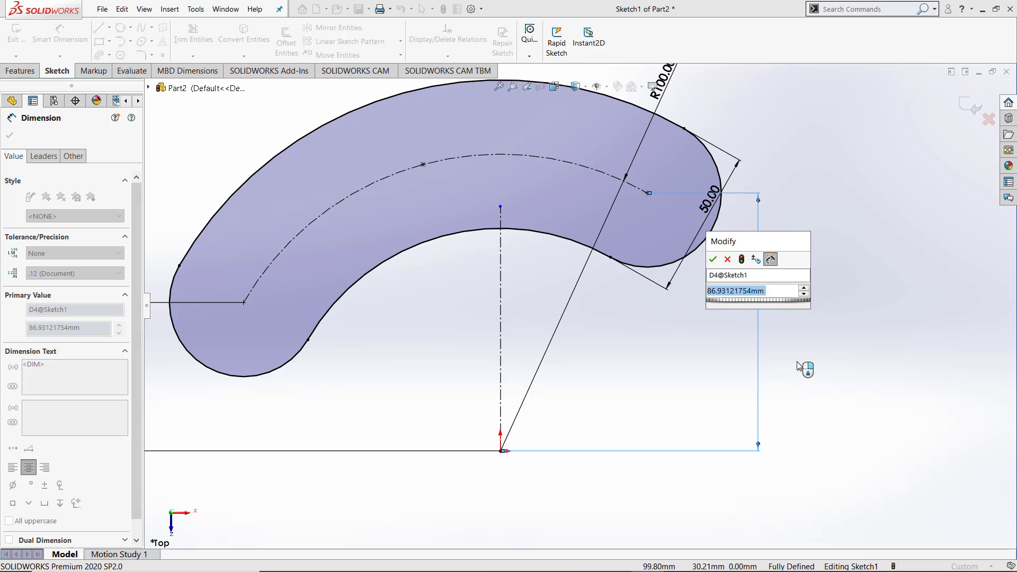
{"action": "type", "text": "80"}
{"action": "key", "text": "Return"}
{"action": "key", "text": "Escape"}
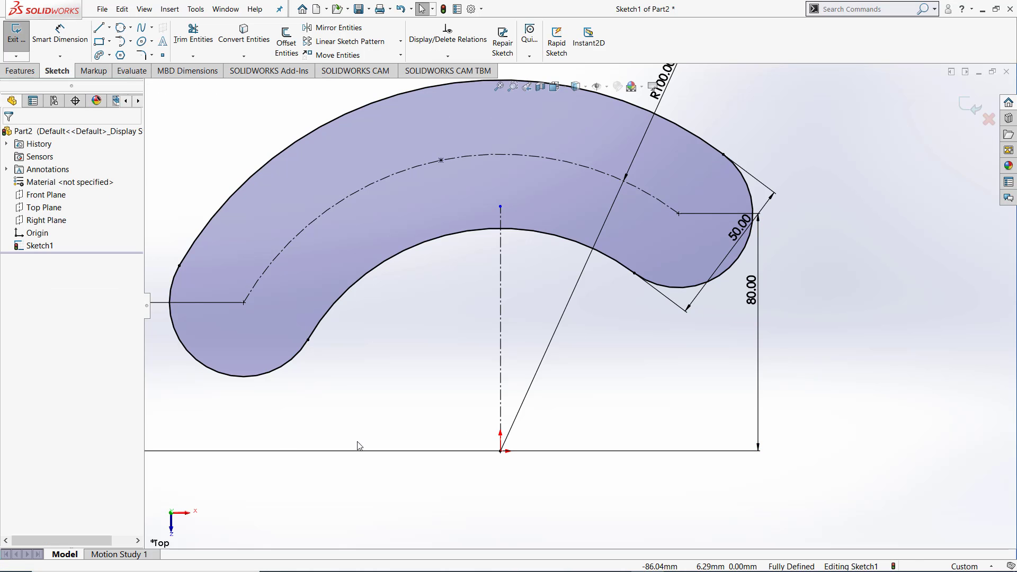
Delete the 80 mm vertical dimension between the origin and the arc slot's right end.
{"action": "scroll", "coordinate": [491, 407], "scroll_direction": "up", "scroll_amount": 3}
{"action": "scroll", "coordinate": [539, 285], "scroll_direction": "down", "scroll_amount": 1}
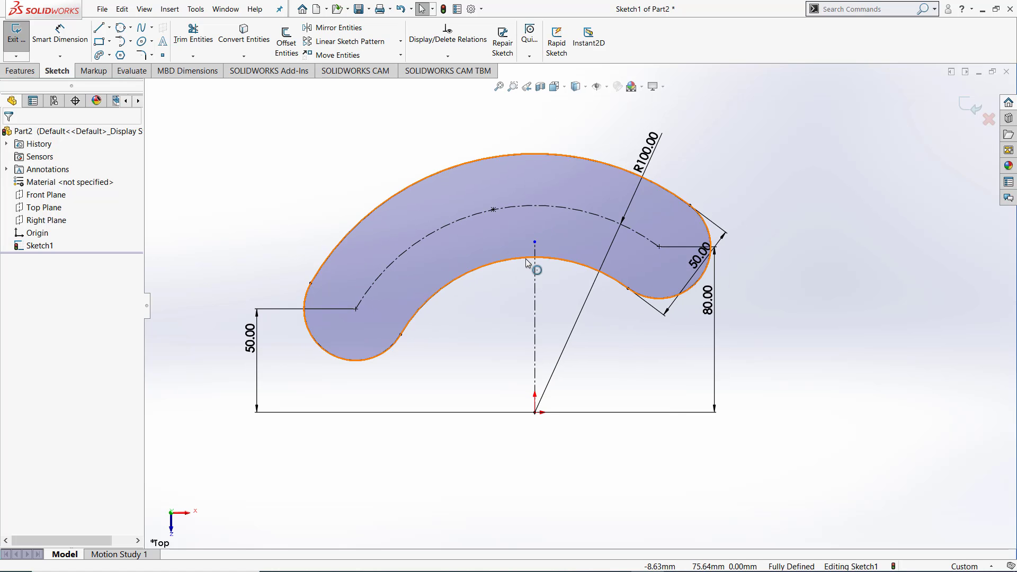
{"action": "left_click", "coordinate": [714, 310]}
{"action": "key", "text": "Delete"}
Make the midpoint of the arc slot's centreline coincident with the vertical construction line through the origin.
{"action": "scroll", "coordinate": [636, 320], "scroll_direction": "down", "scroll_amount": 3}
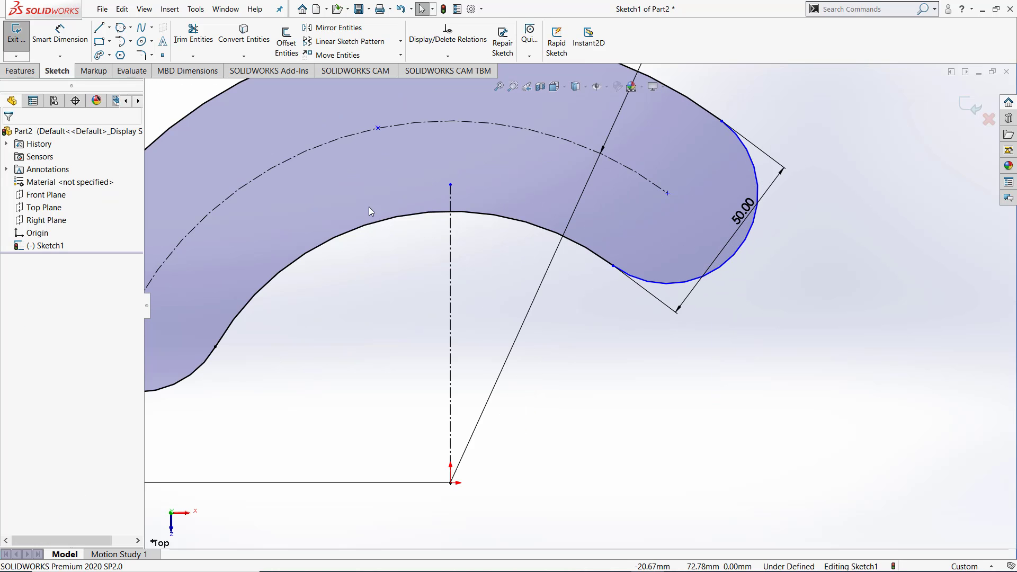
{"action": "key", "text": "z"}
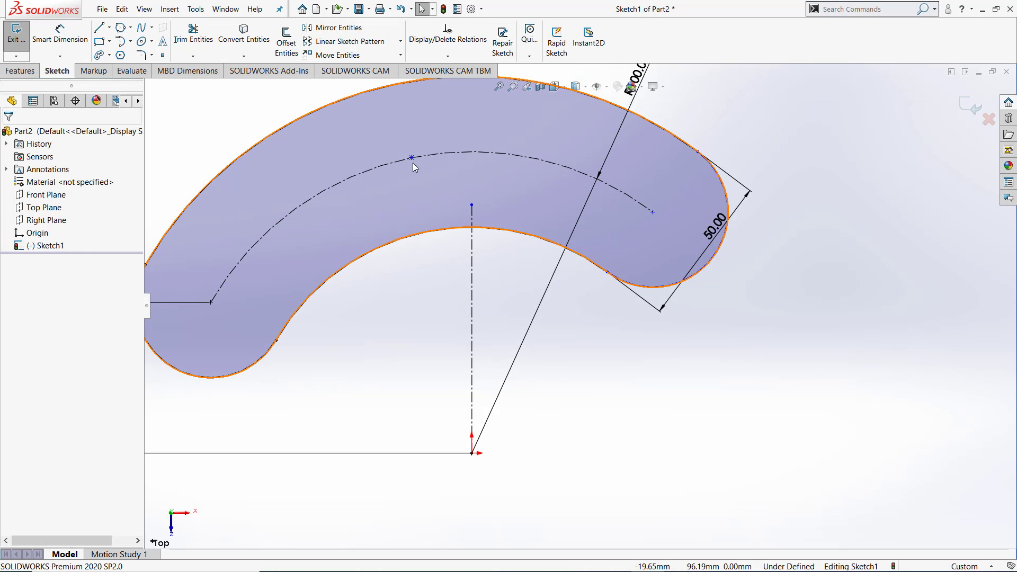
{"action": "key", "text": "z"}
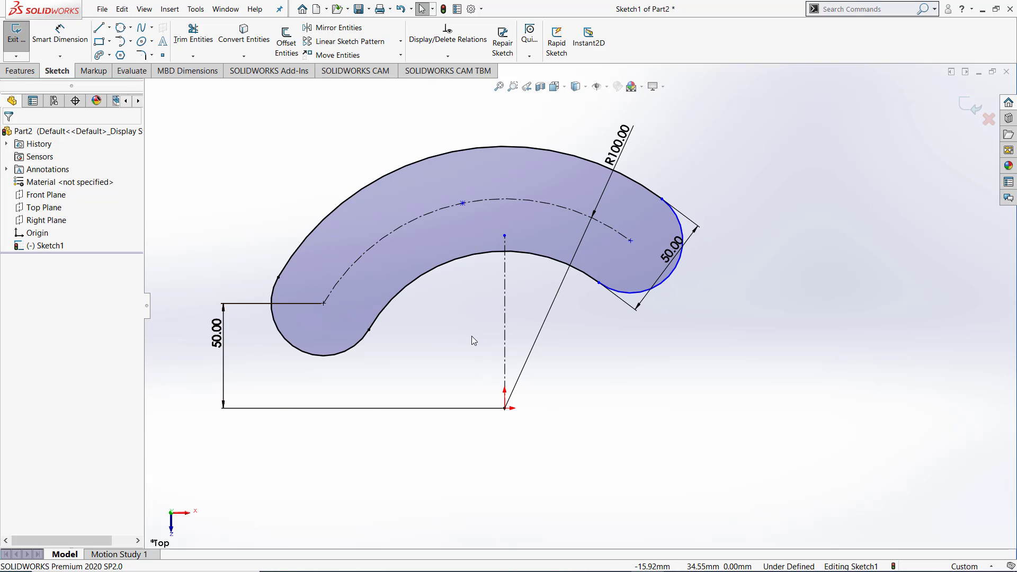
{"action": "left_click", "coordinate": [463, 204]}
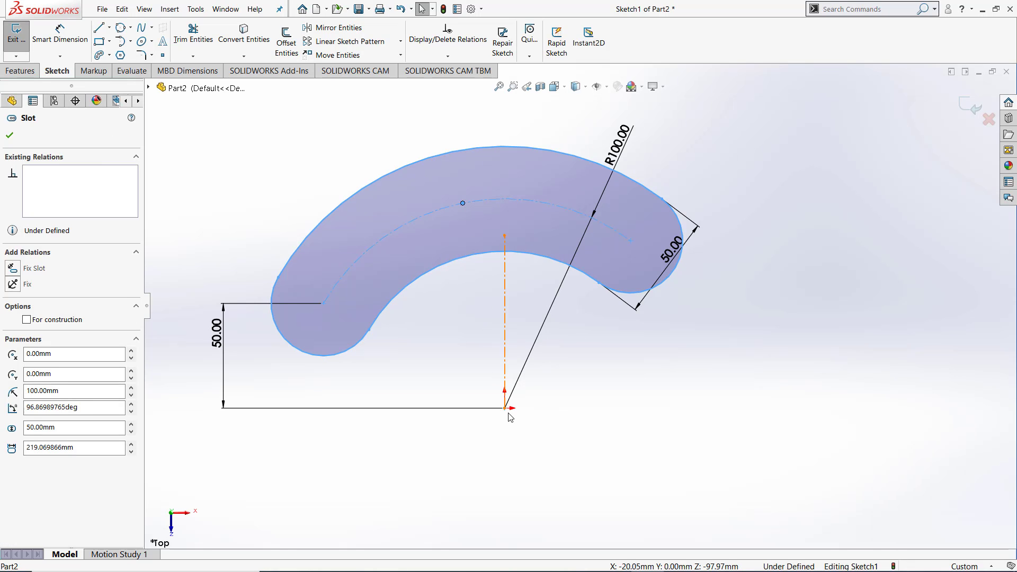
{"action": "left_click", "coordinate": [507, 332]}
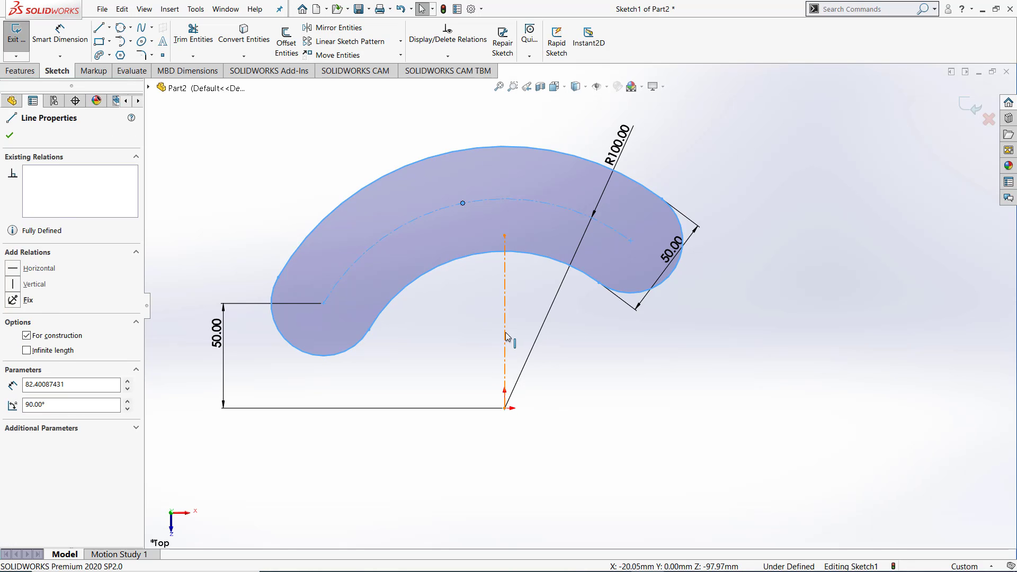
{"action": "left_click", "coordinate": [504, 408], "text": "ctrl"}
{"action": "left_click", "coordinate": [20, 340]}
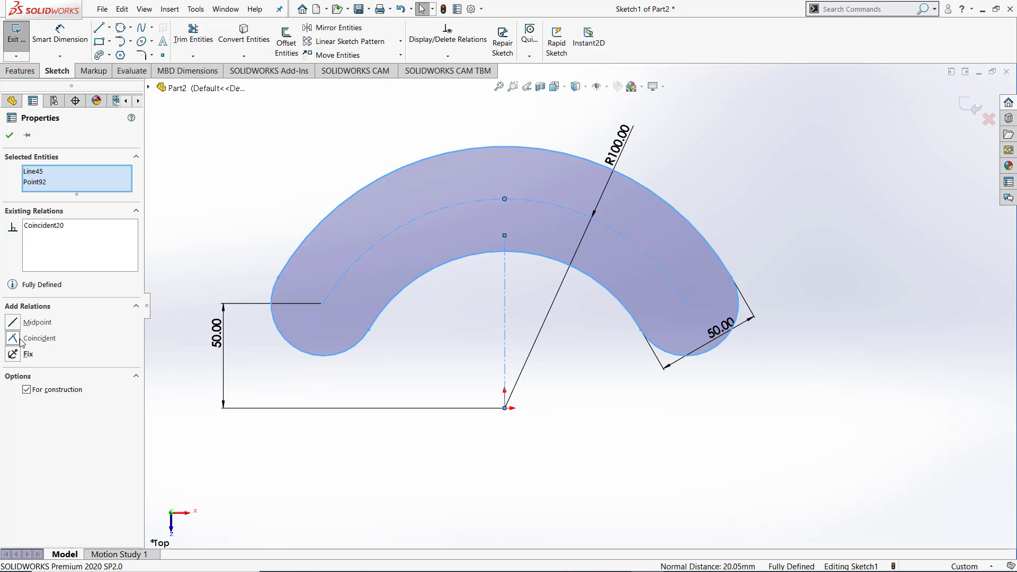
{"action": "left_click", "coordinate": [466, 341]}
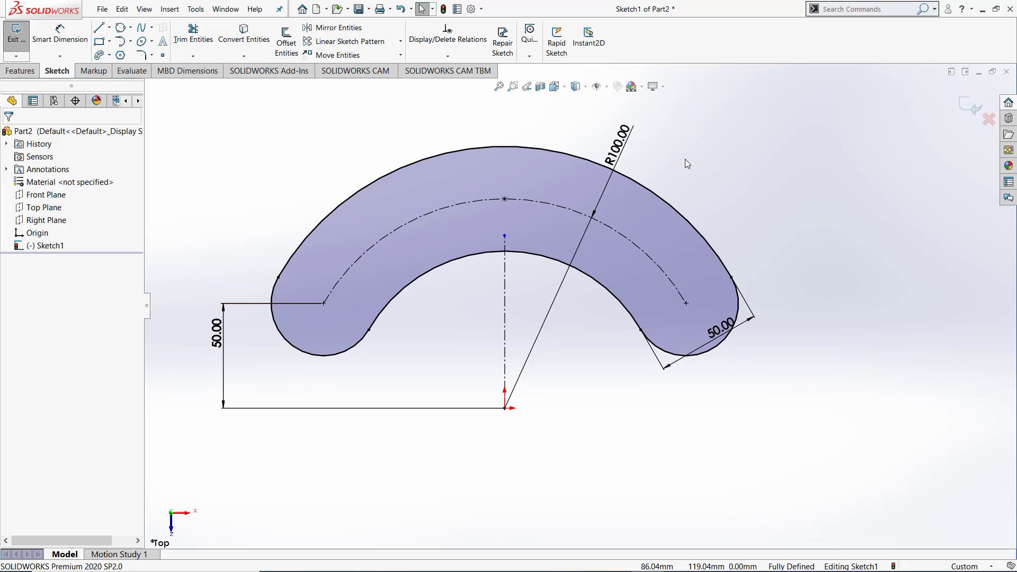
Delete the whole arc slot together with its dimensions and the vertical construction line.
{"action": "mouse_move", "coordinate": [190, 113]}
{"action": "left_mouse_down"}
{"action": "mouse_move", "coordinate": [771, 427]}
{"action": "mouse_move", "coordinate": [801, 455]}
{"action": "left_mouse_up"}
{"action": "key", "text": "Delete"}
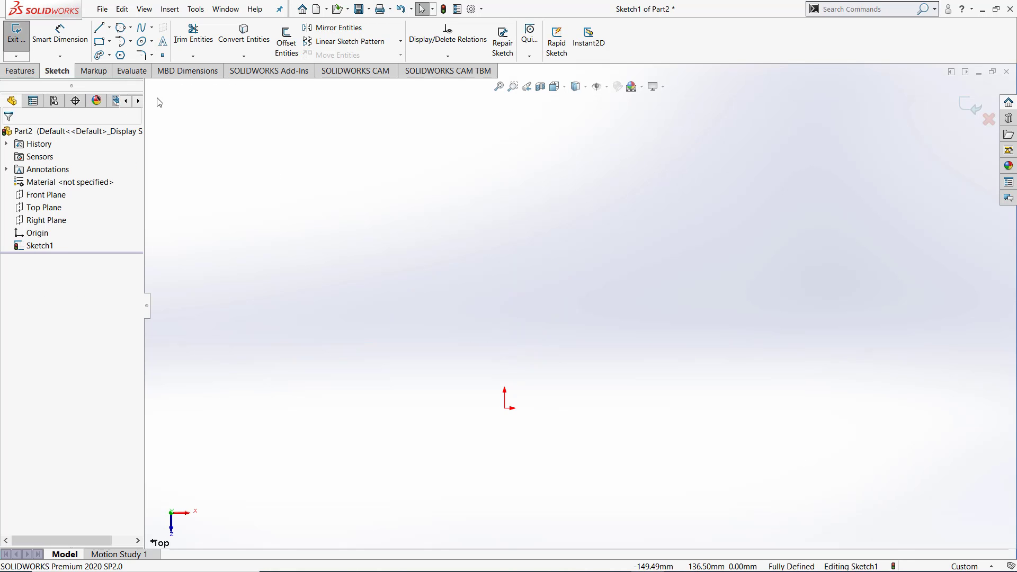
Draw a centerpoint arc slot centred on the origin, with a radius of about 100 mm, an arc of about 82° and a width of about 55 mm.
{"action": "left_click", "coordinate": [110, 55]}
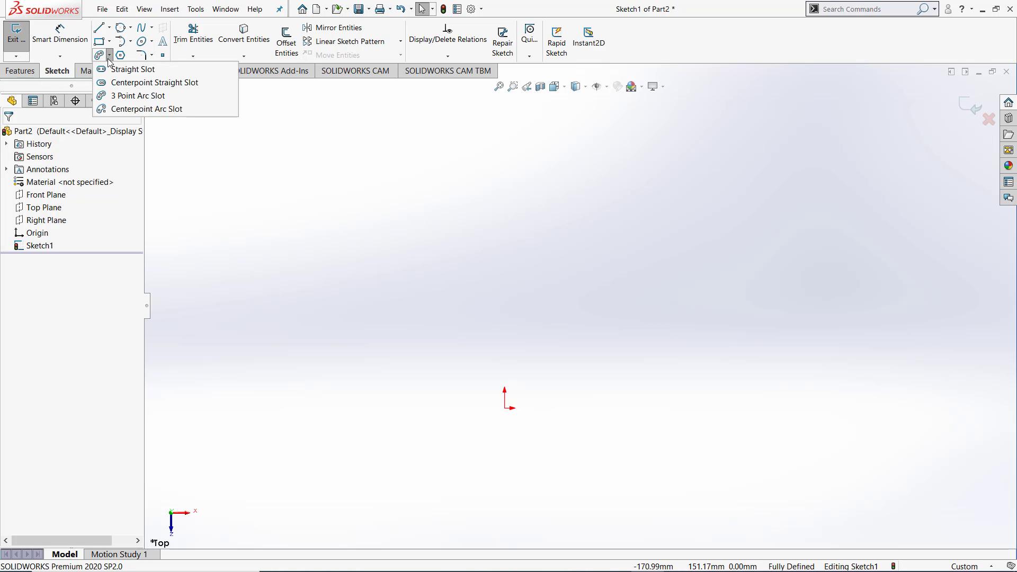
{"action": "left_click", "coordinate": [136, 109]}
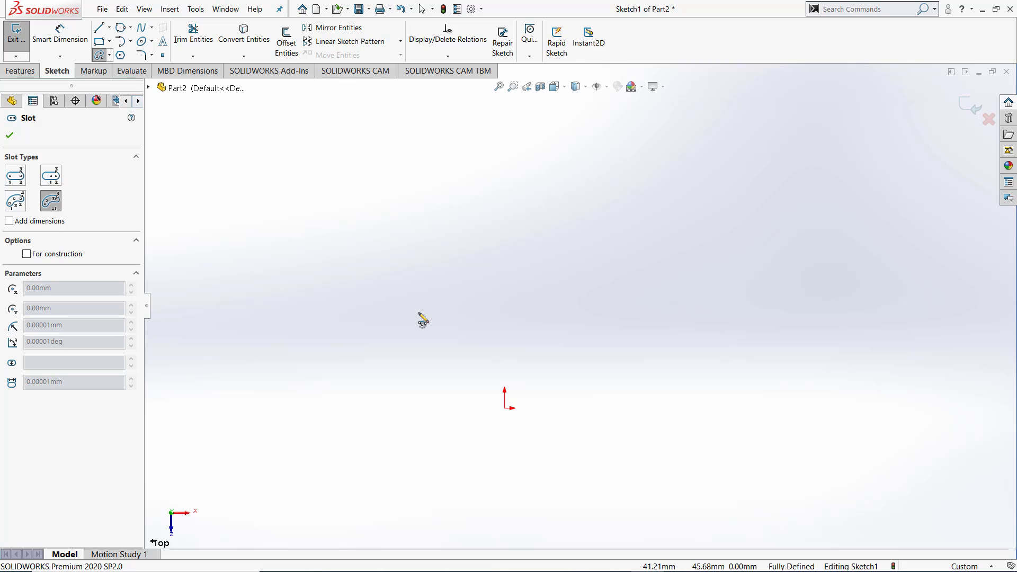
{"action": "left_click", "coordinate": [504, 407]}
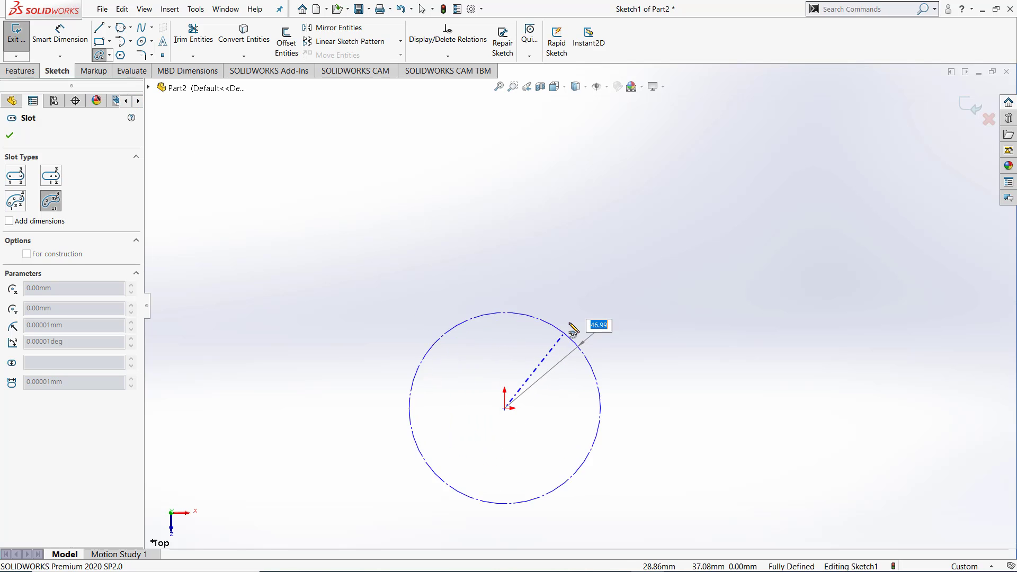
{"action": "left_click", "coordinate": [579, 211]}
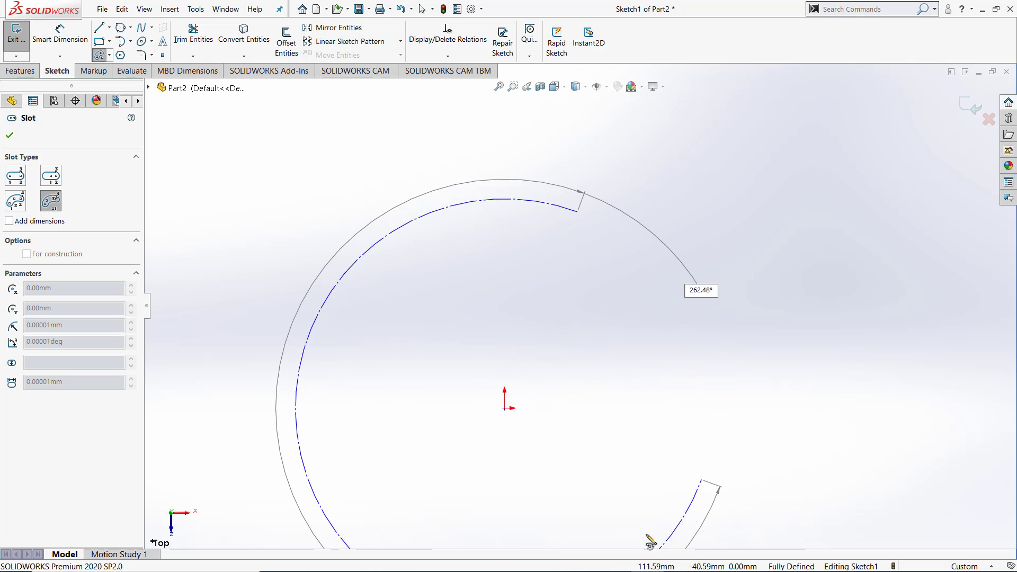
{"action": "left_click", "coordinate": [320, 311]}
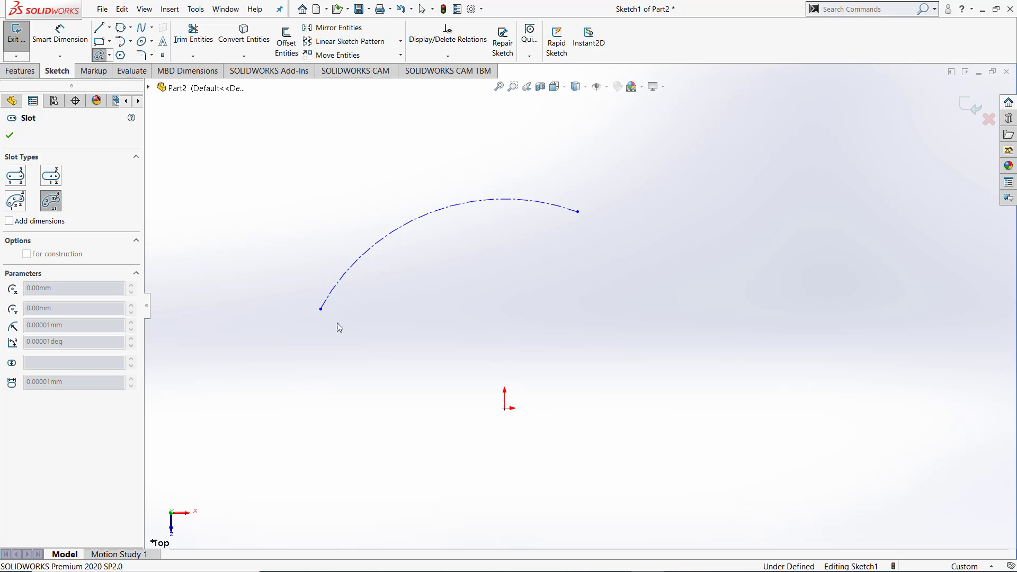
{"action": "left_click", "coordinate": [377, 354]}
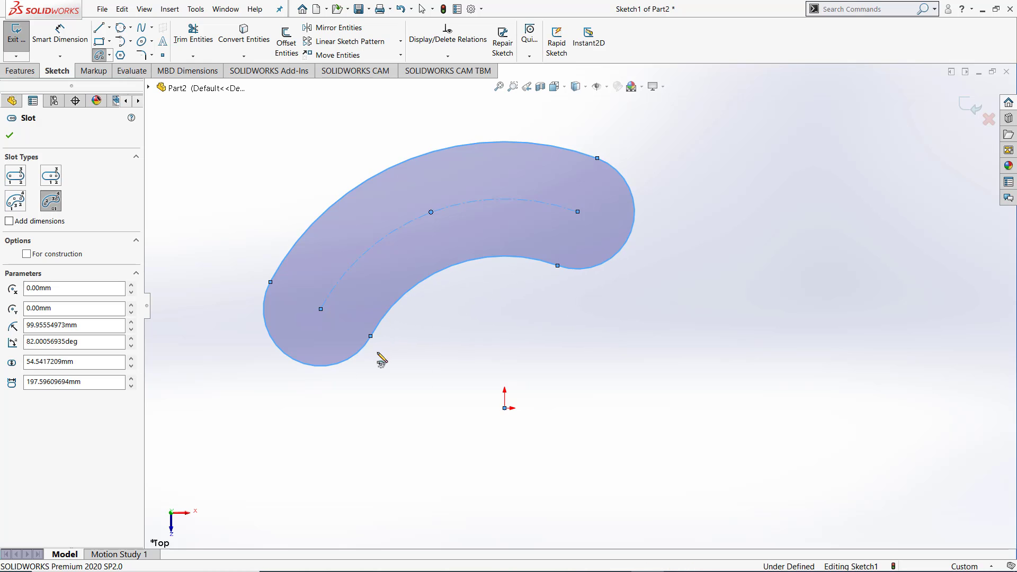
{"action": "key", "text": "Escape"}
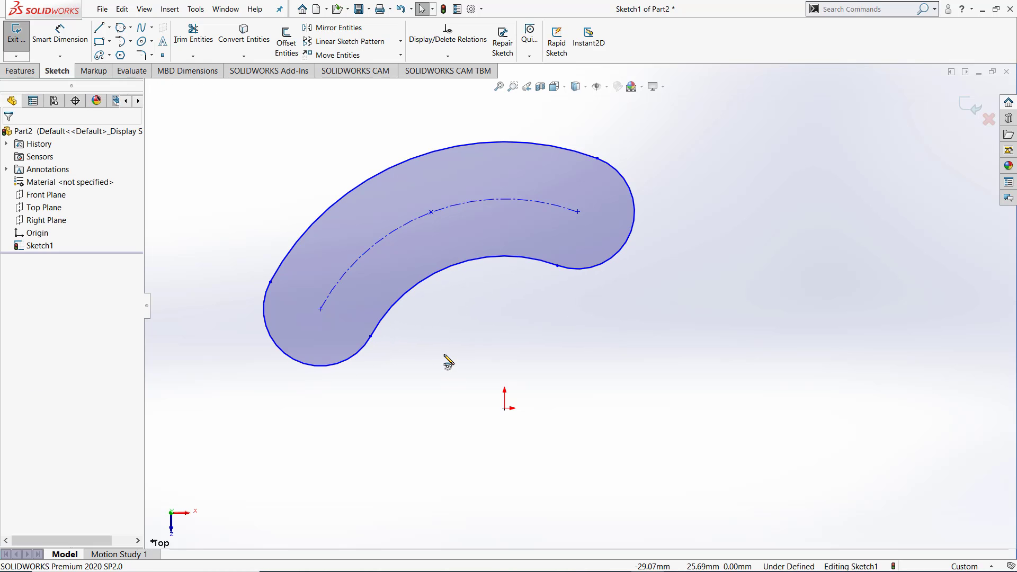